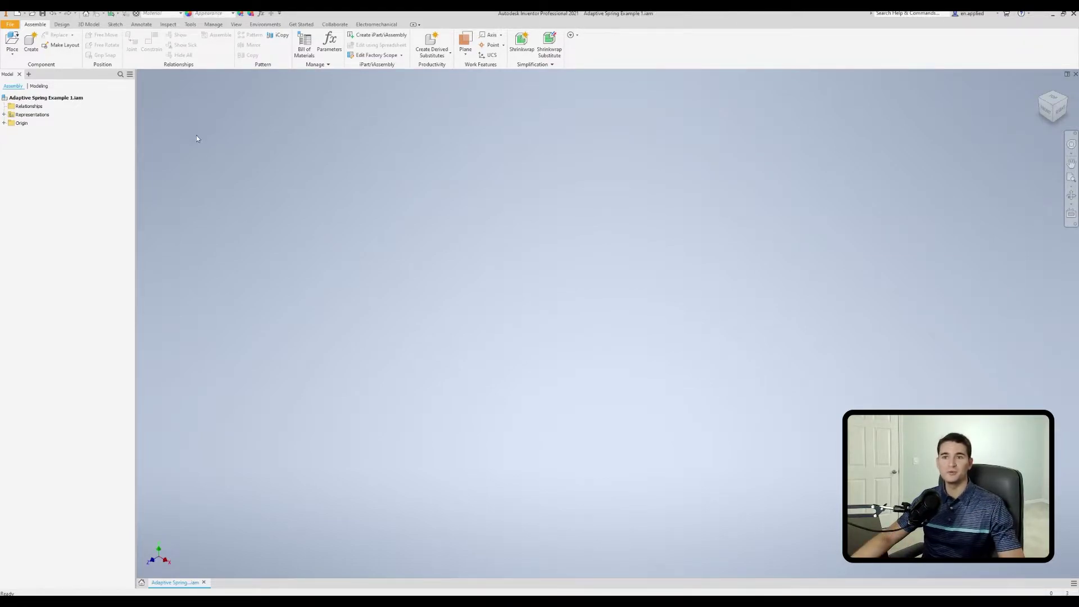
# Place Base Plate.ipt from the Example 1 folder into the assembly, grounded at the origin.
pyautogui.click(10, 39)
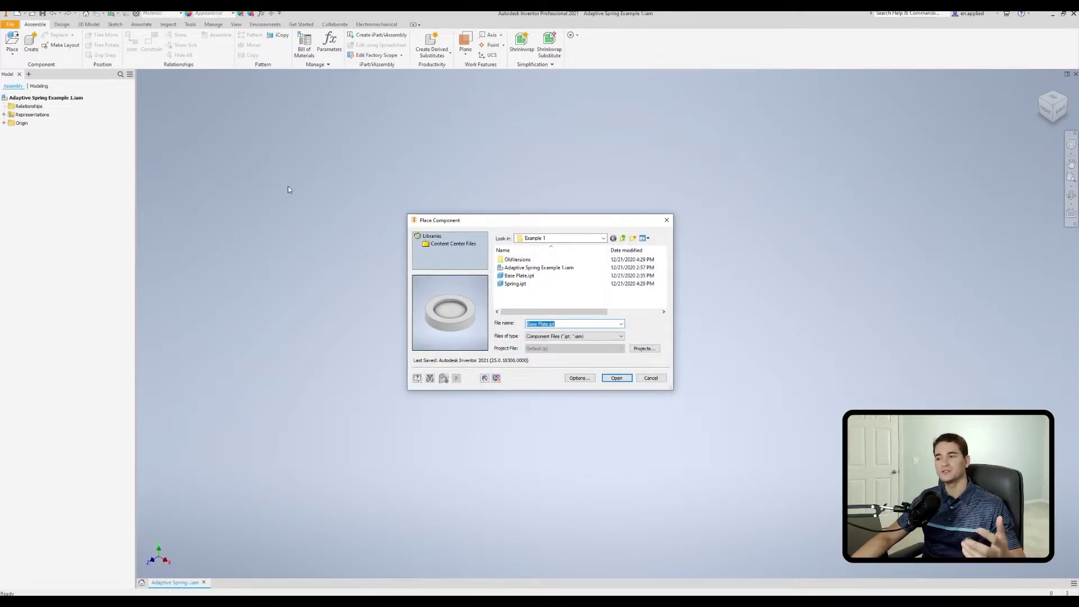
pyautogui.doubleClick(520, 277)
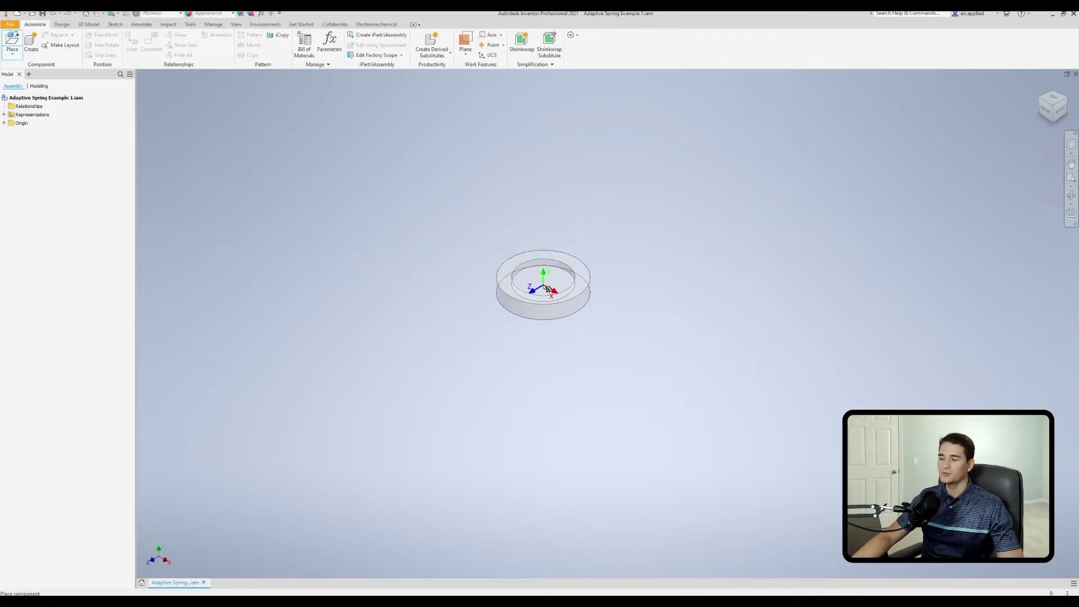
pyautogui.rightClick(546, 289)
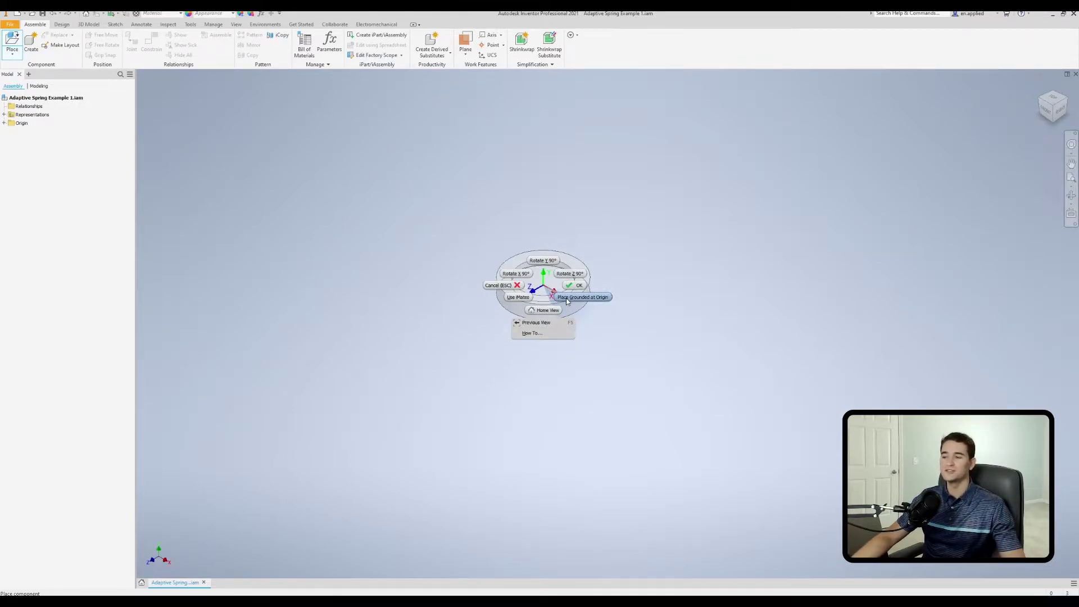
pyautogui.click(566, 302)
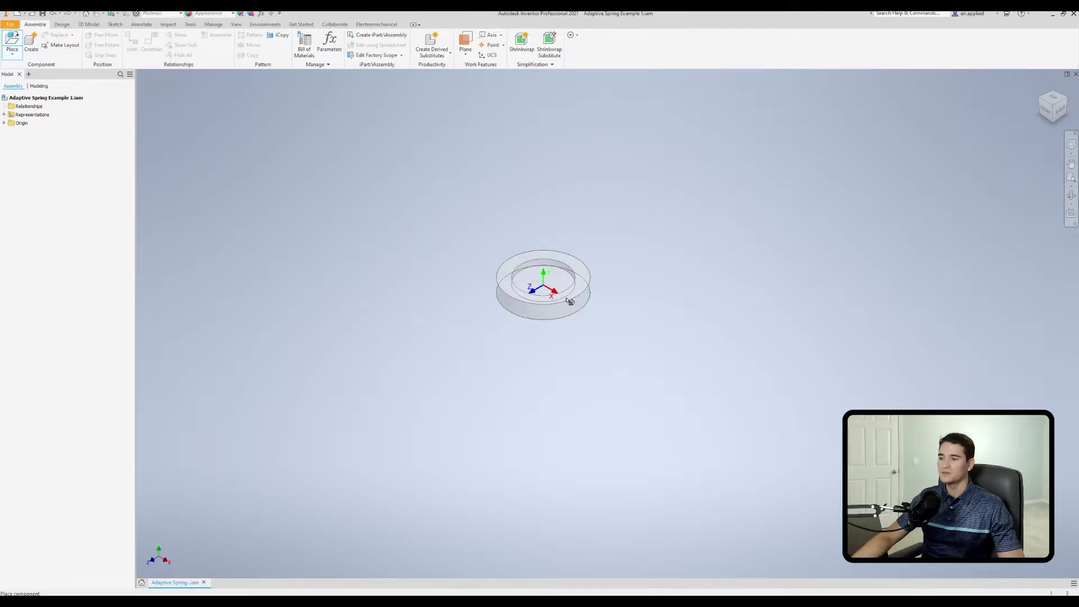
# Place a second Base Plate above the first one, flipped upside down by rotating it 90° twice about Z, and finish placing.
pyautogui.scroll(5, 522, 265)
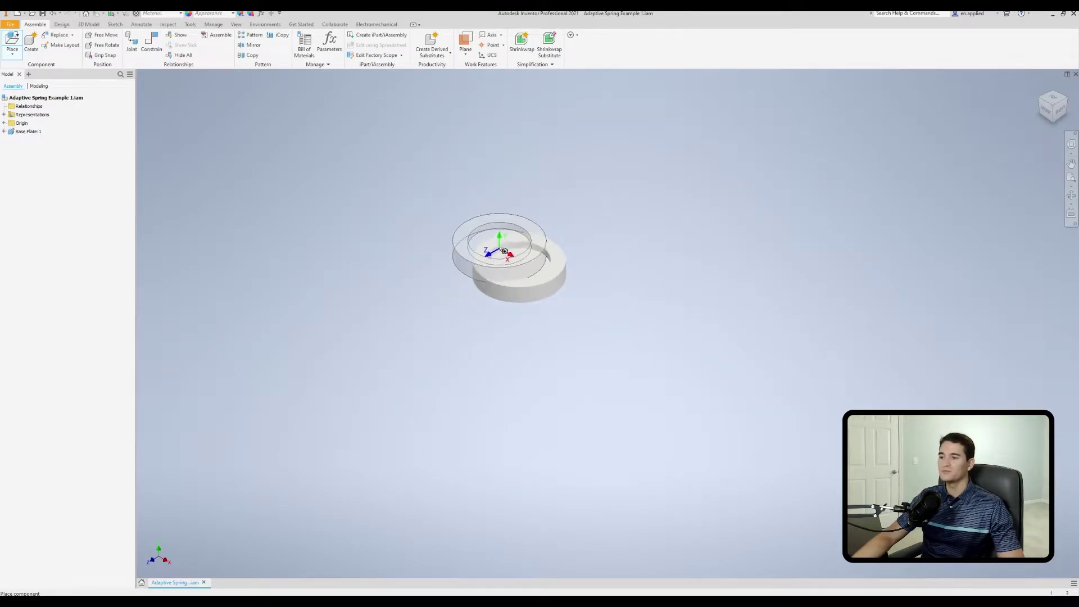
pyautogui.scroll(3, 504, 251)
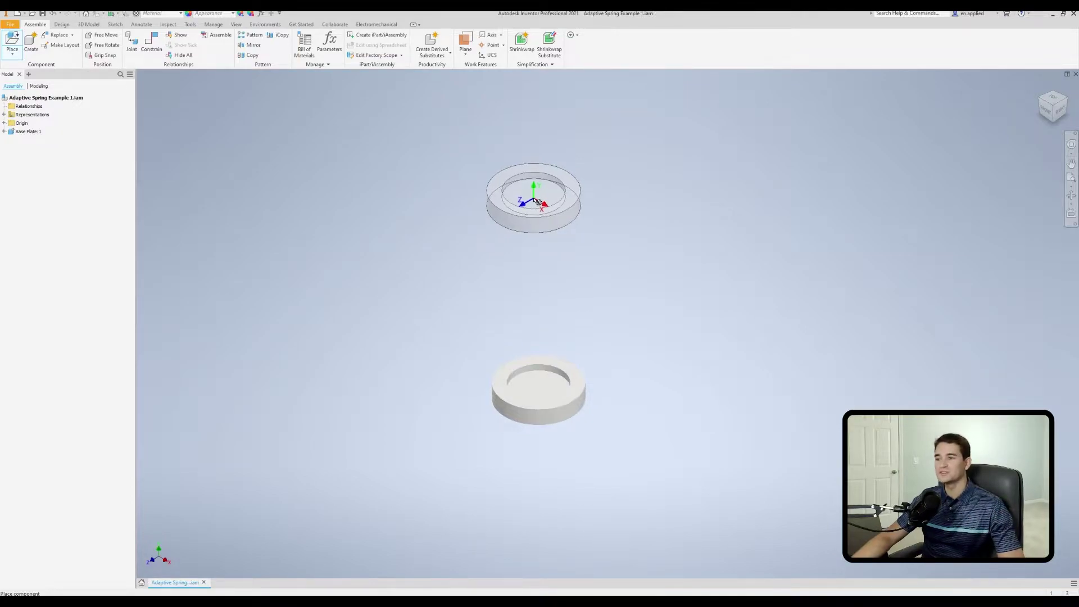
pyautogui.rightClick(536, 202)
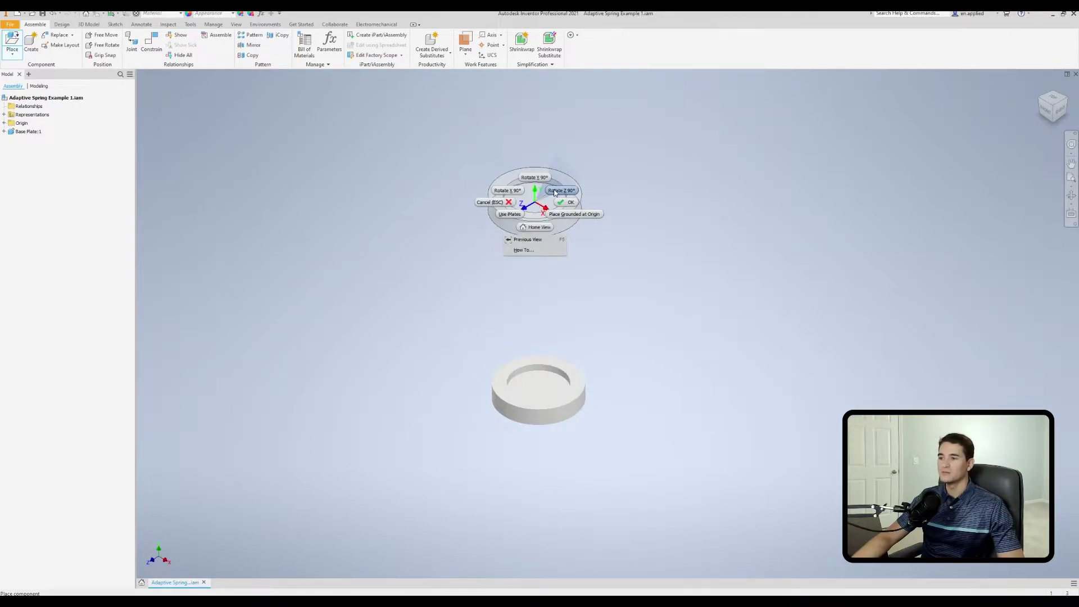
pyautogui.click(551, 192)
pyautogui.rightClick(537, 210)
pyautogui.click(562, 200)
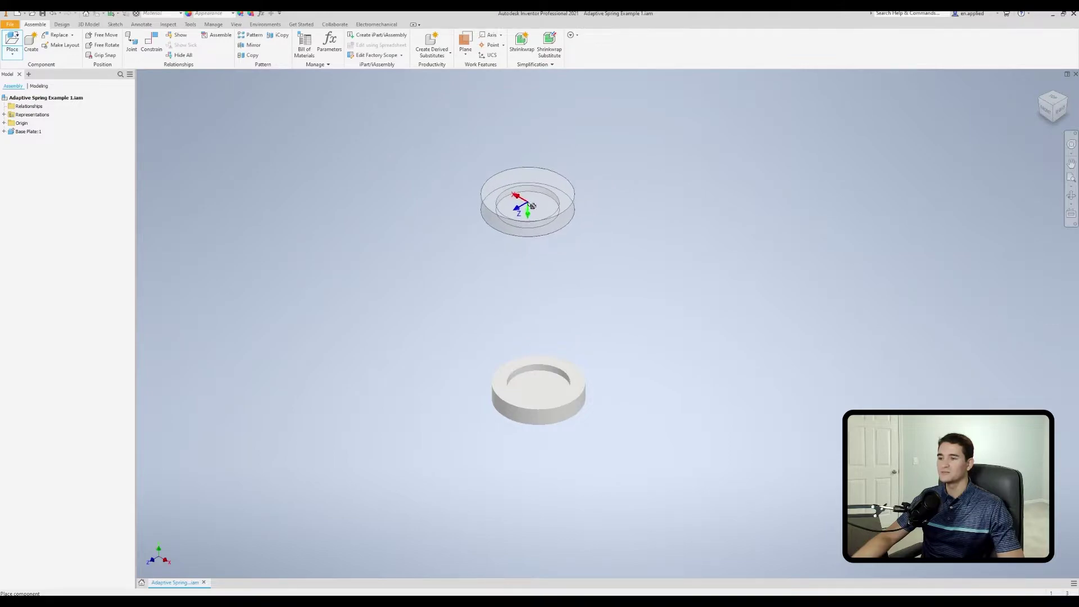
pyautogui.click(475, 181)
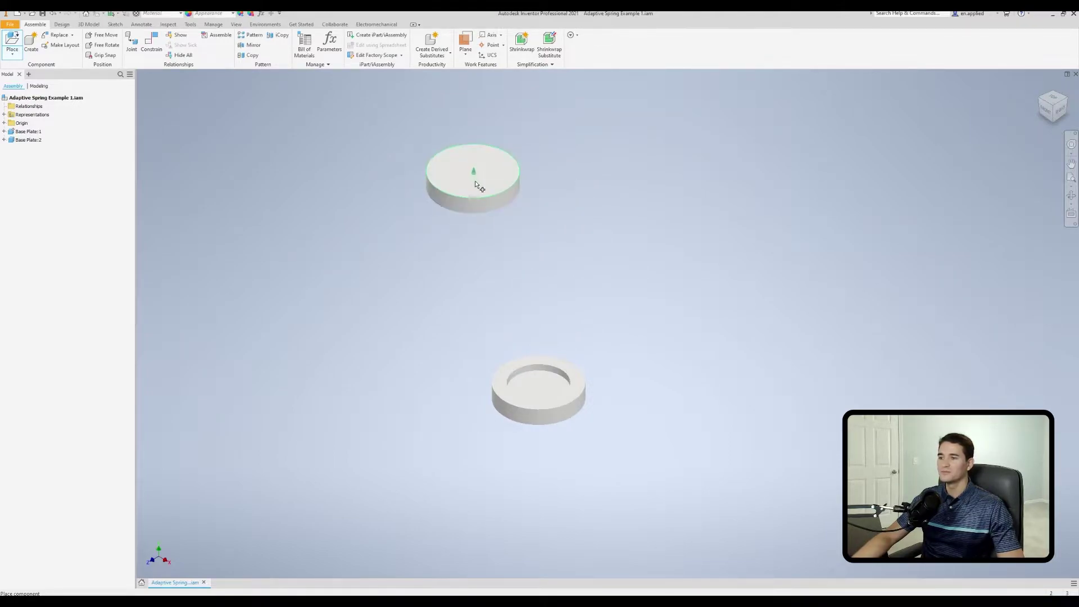
pyautogui.rightClick(663, 195)
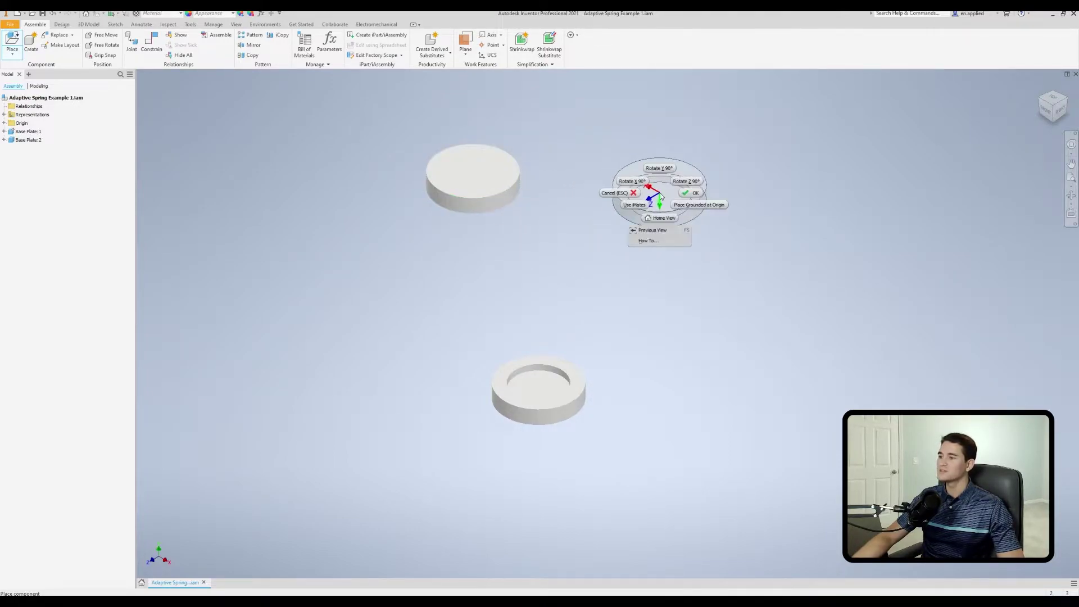
pyautogui.click(689, 194)
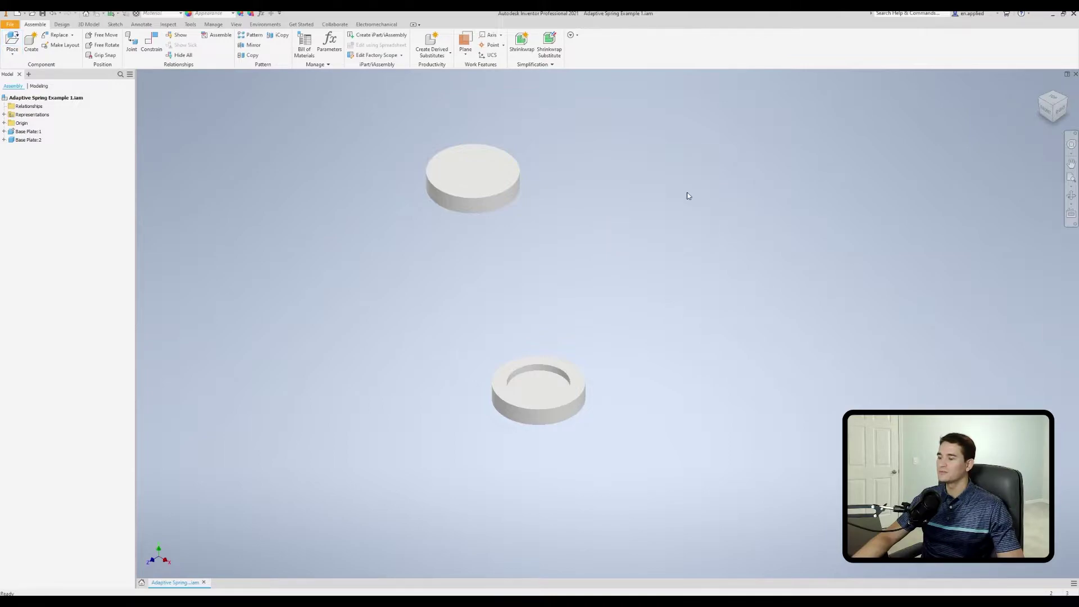
pyautogui.moveTo(594, 212); pyautogui.dragTo(604, 211, button='middle')
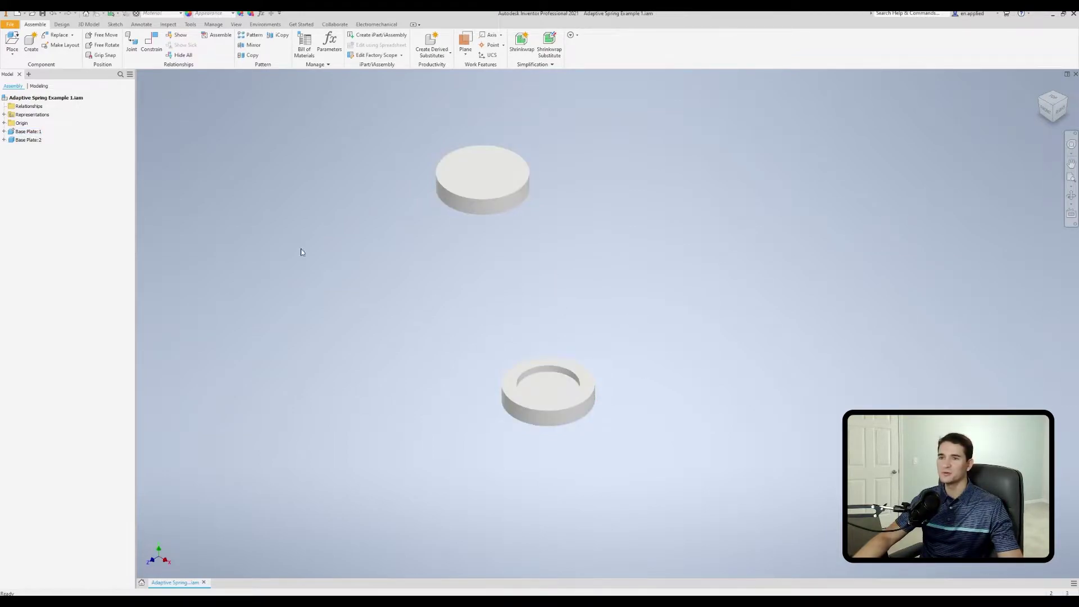
# Add a Mate constraint with zero offset between the outer cylindrical faces of the two plates to align their axes.
pyautogui.click(151, 42)
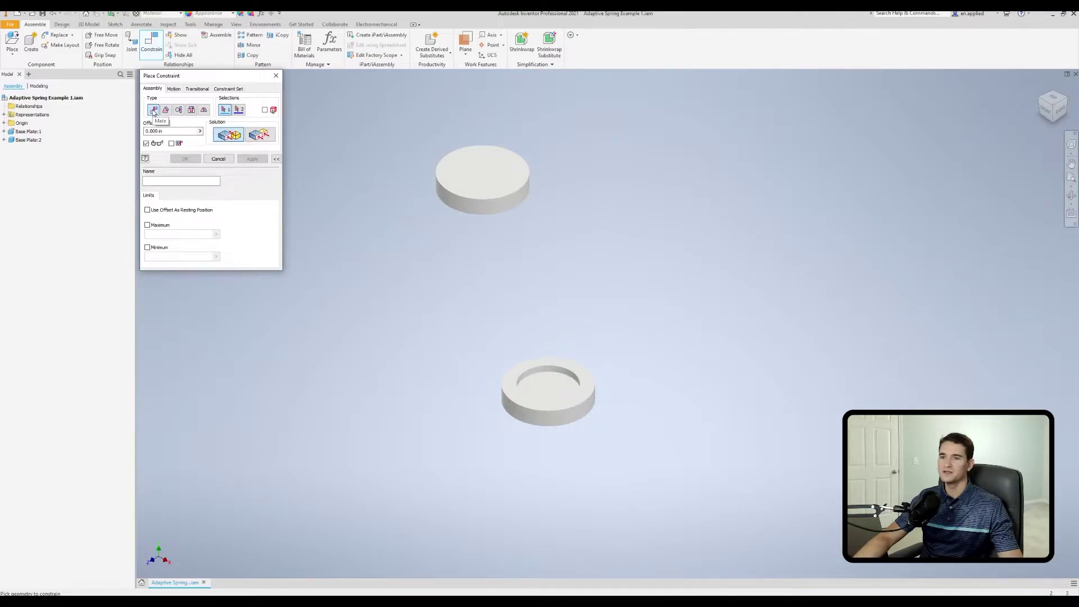
pyautogui.click(457, 208)
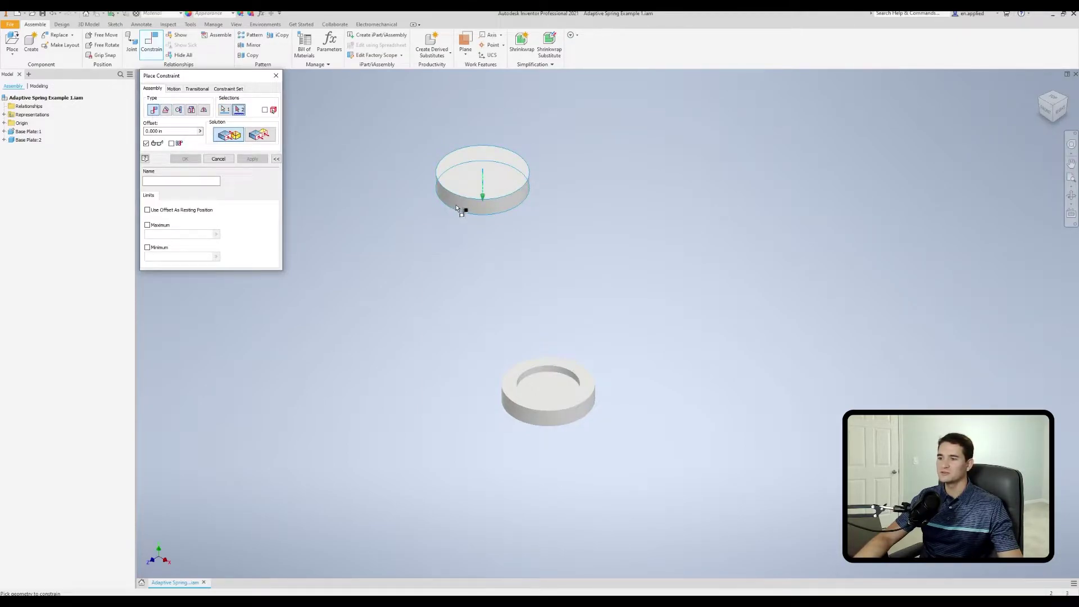
pyautogui.click(512, 412)
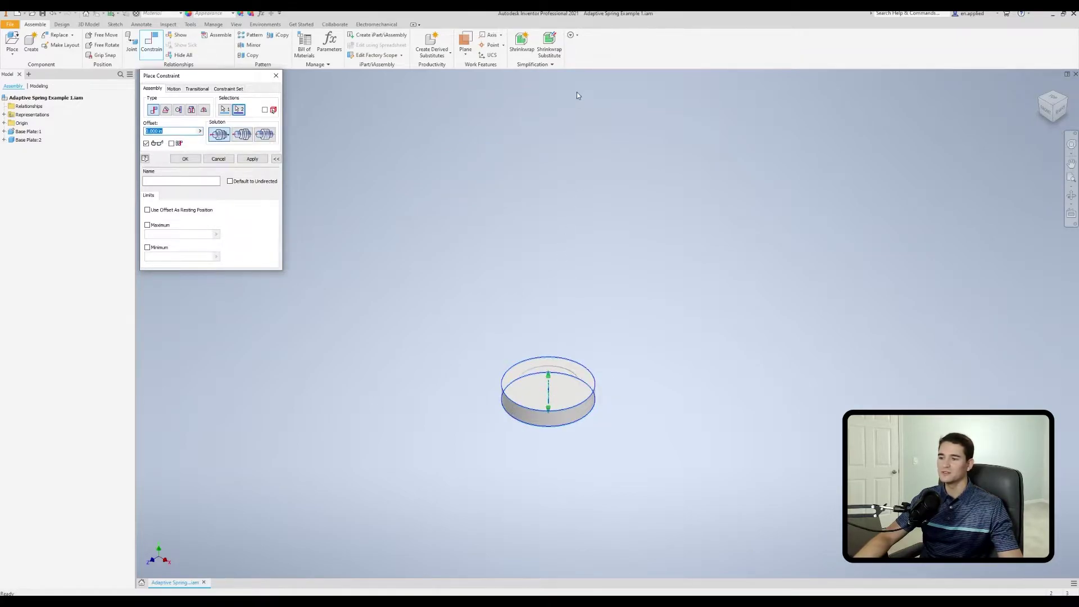
pyautogui.click(185, 159)
# Slide the second plate up along the shared axis, away from the grounded plate, and deselect it.
pyautogui.moveTo(516, 408); pyautogui.dragTo(539, 180)
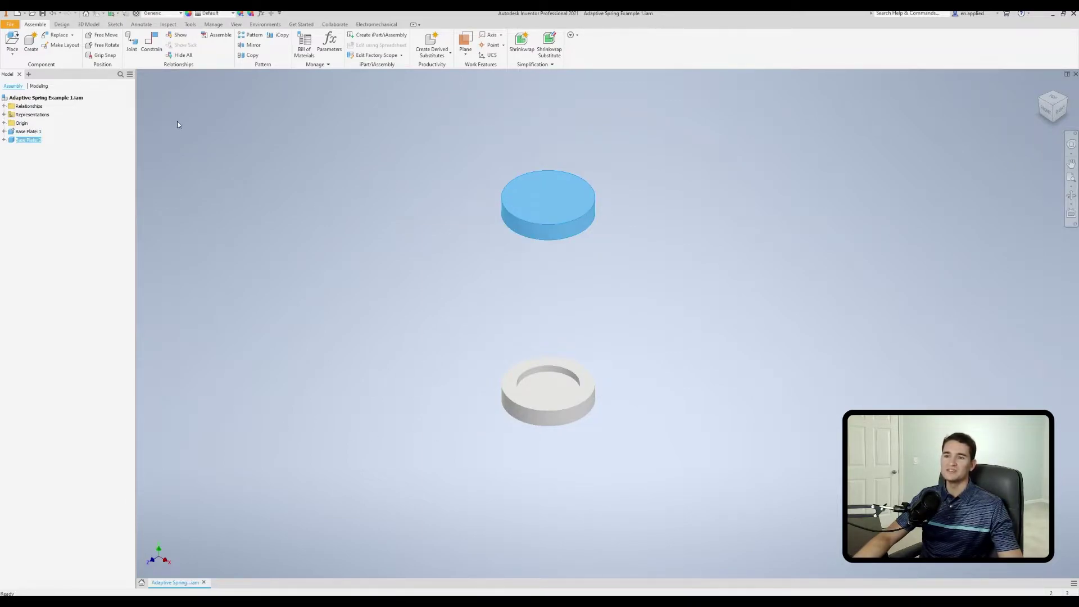
pyautogui.keyDown('shift'); pyautogui.moveTo(394, 245); pyautogui.dragTo(542, 385, button='middle'); pyautogui.keyUp('shift')
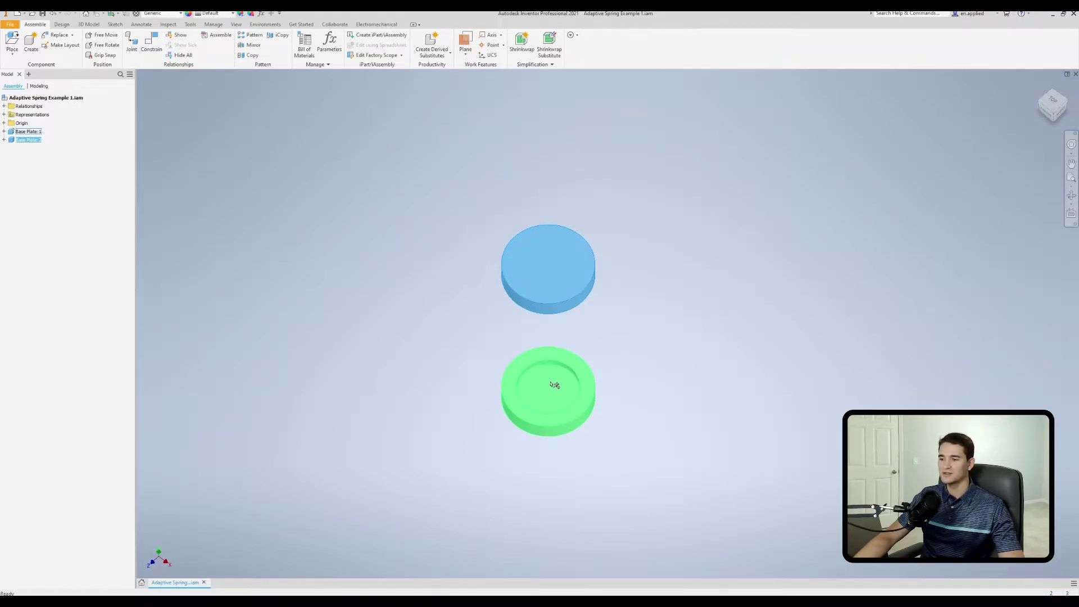
pyautogui.keyDown('shift'); pyautogui.moveTo(398, 339); pyautogui.dragTo(438, 289, button='middle'); pyautogui.keyUp('shift')
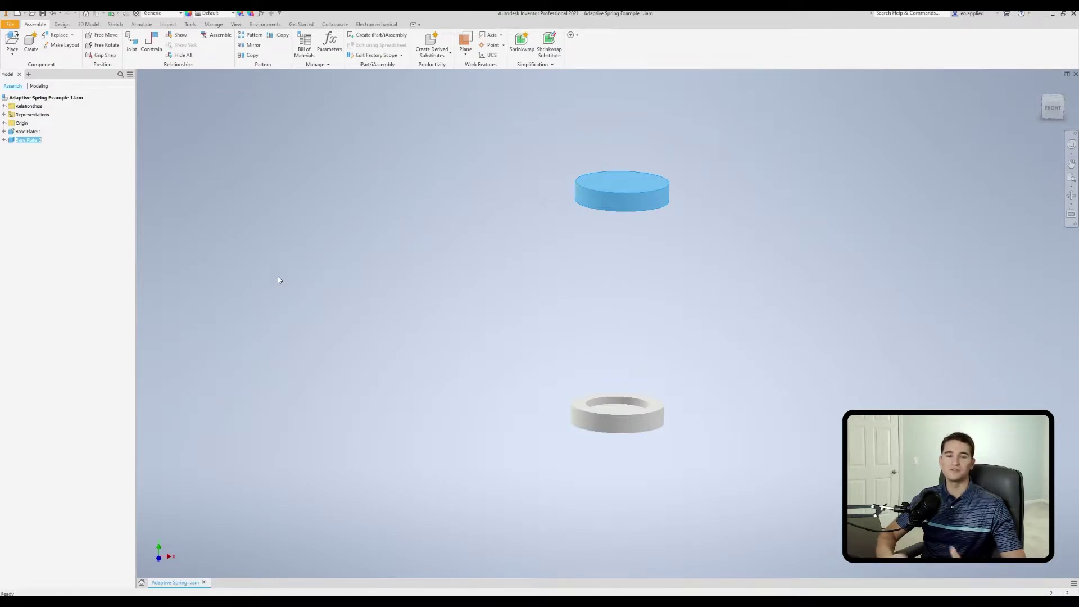
pyautogui.click(278, 253)
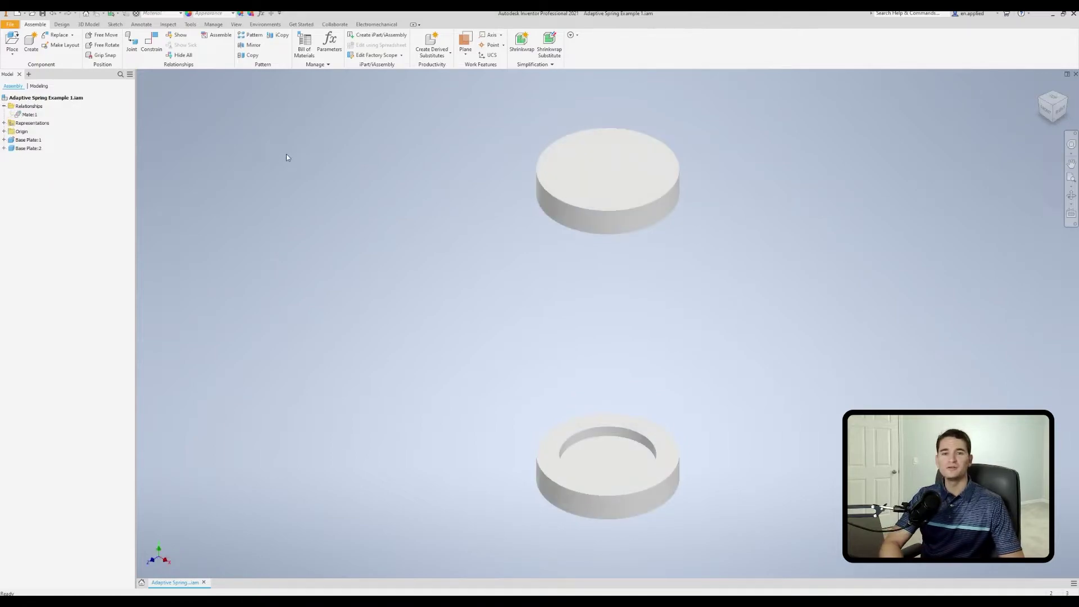
# Set up a Mate constraint between the recessed faces of the upper and lower plates with an offset of 1.5 in.
pyautogui.click(150, 45)
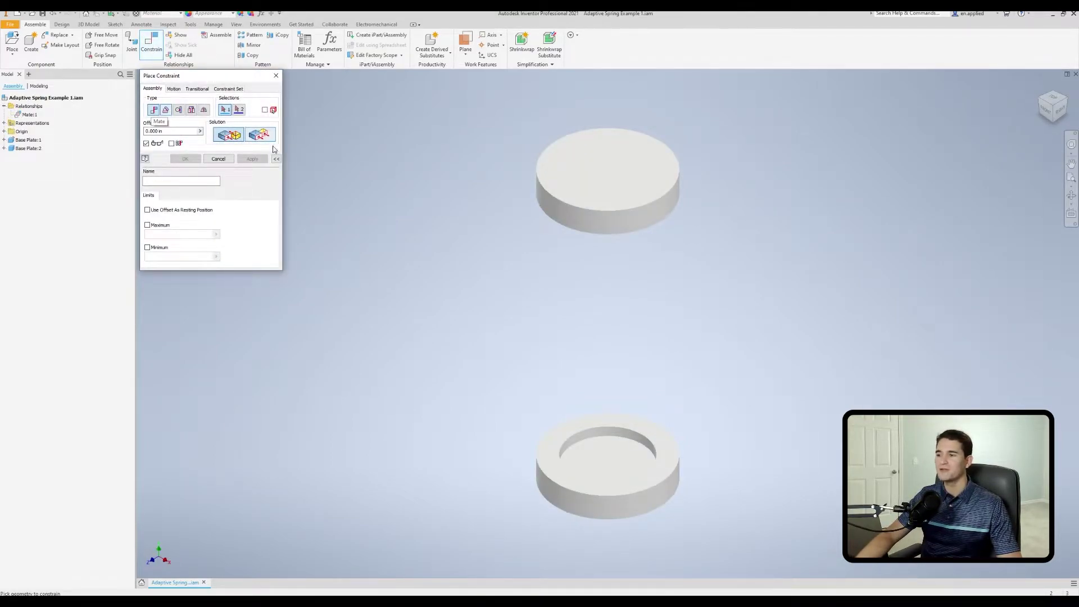
pyautogui.keyDown('shift'); pyautogui.moveTo(579, 270); pyautogui.dragTo(602, 197, button='middle'); pyautogui.keyUp('shift')
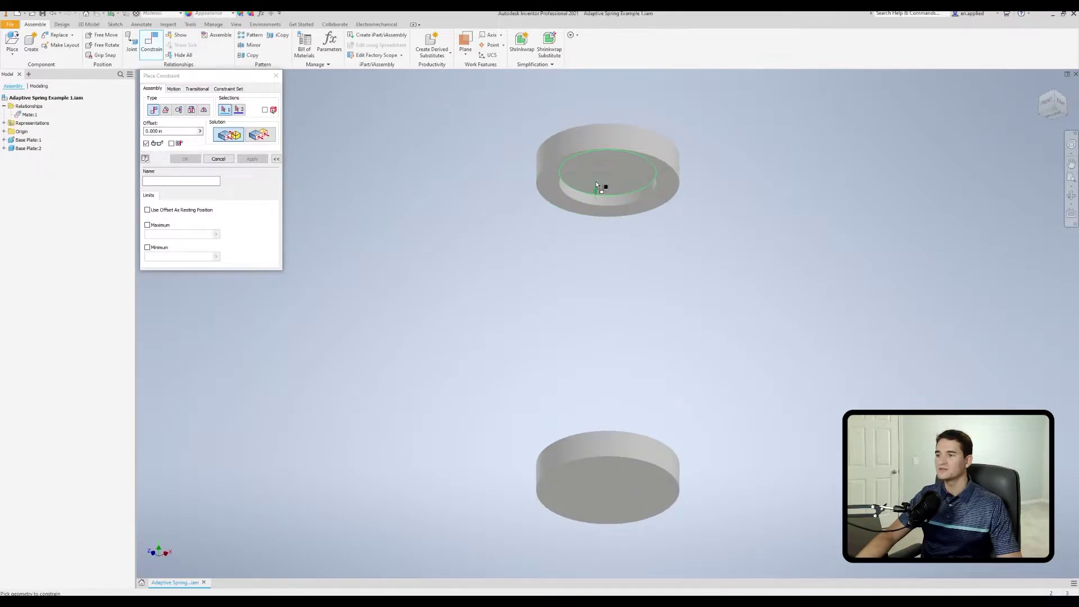
pyautogui.click(597, 185)
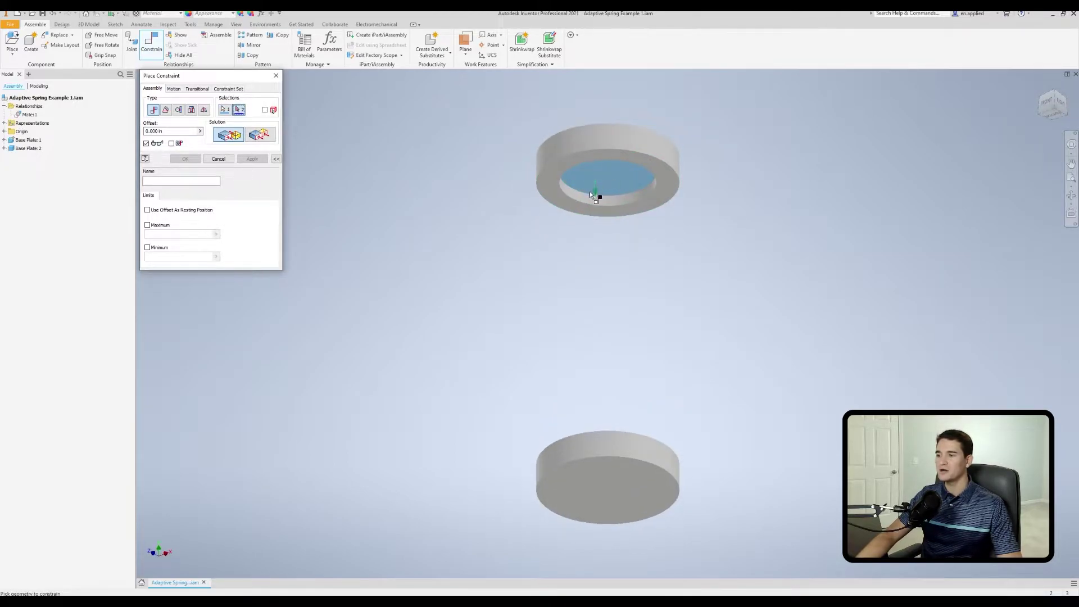
pyautogui.keyDown('shift'); pyautogui.moveTo(590, 192); pyautogui.dragTo(590, 307, button='middle'); pyautogui.keyUp('shift')
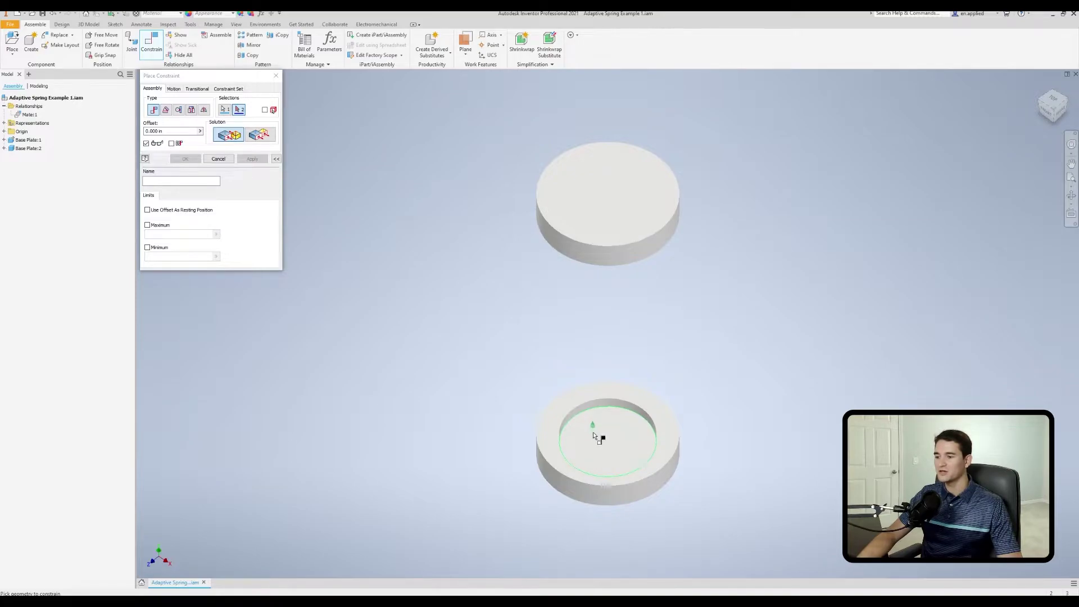
pyautogui.click(592, 436)
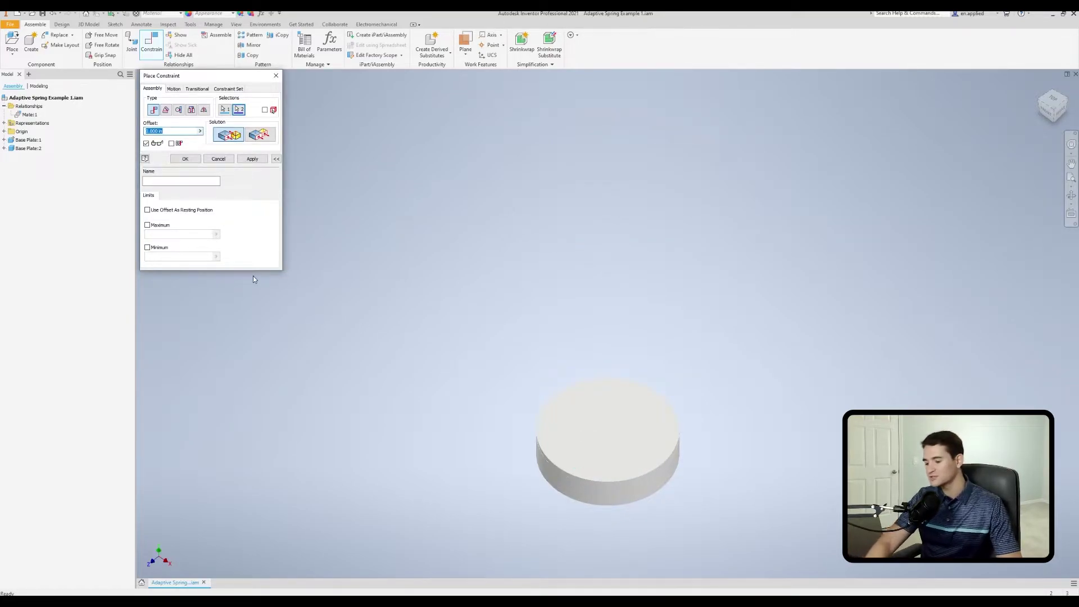
pyautogui.write('1.5')
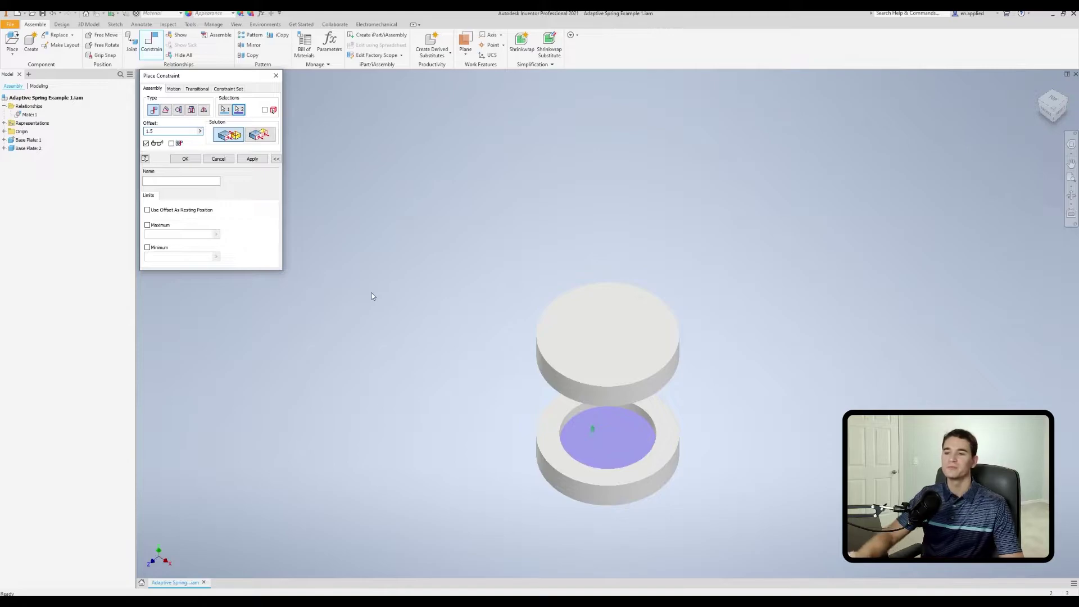
# Name the constraint "Mate - Drives Spring" and create it.
pyautogui.click(191, 182)
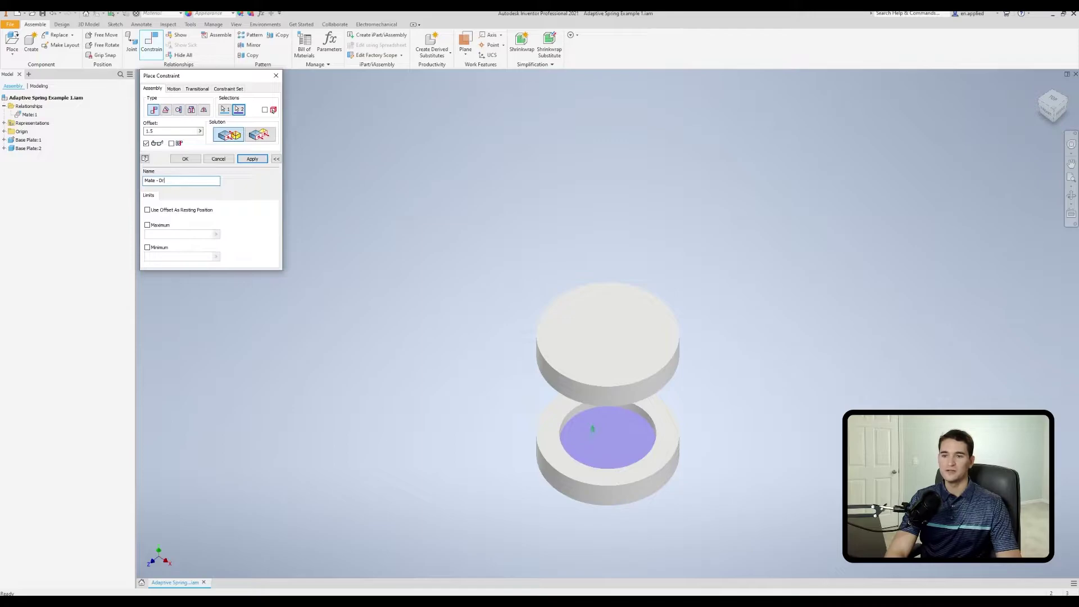
pyautogui.write('ing')
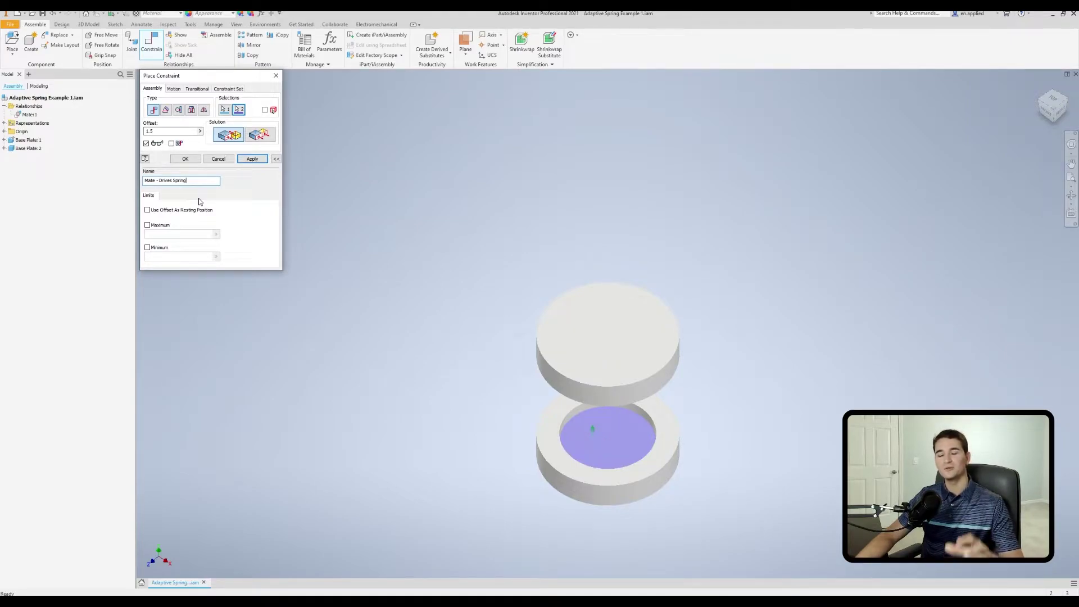
pyautogui.click(191, 161)
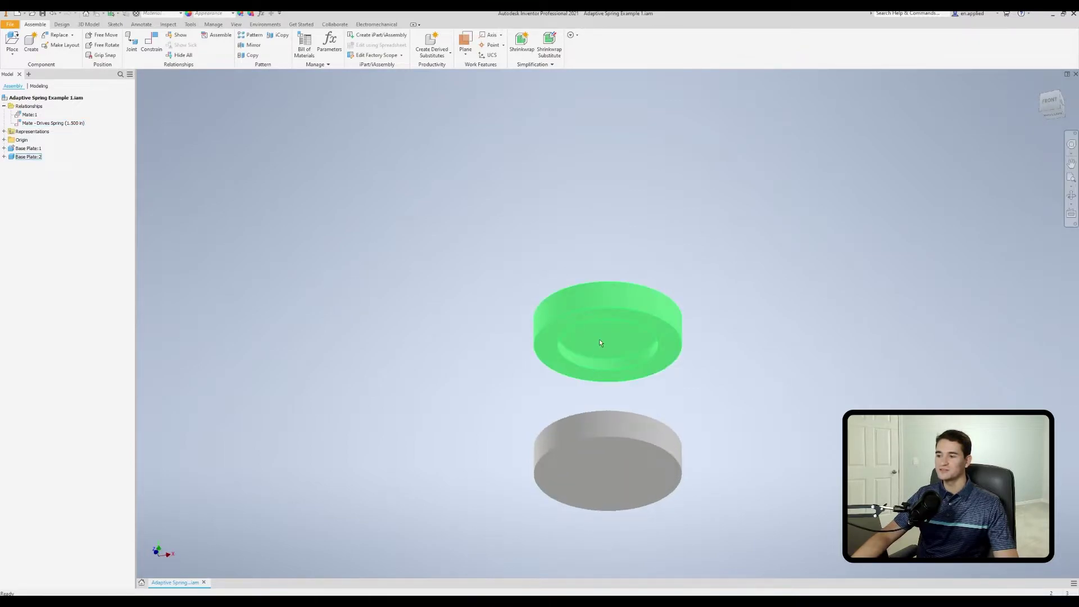
# Drive the "Mate - Drives Spring" constraint between 1.500 in and 1.250 in and back, with the additional drive options expanded, and accept.
pyautogui.keyDown('shift'); pyautogui.moveTo(599, 339); pyautogui.dragTo(600, 453, button='middle'); pyautogui.keyUp('shift')
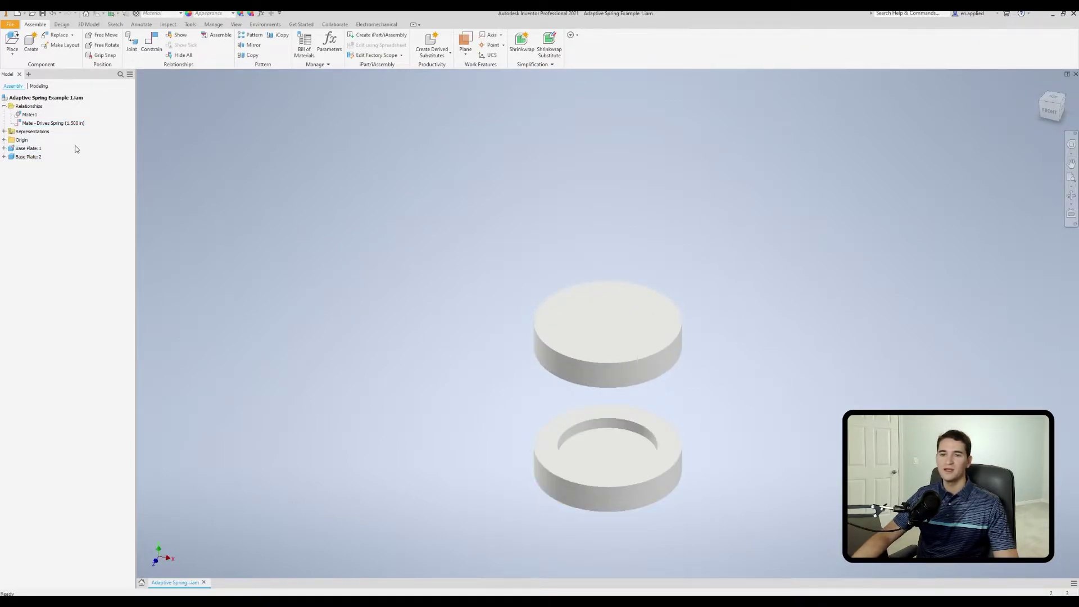
pyautogui.rightClick(71, 128)
pyautogui.click(96, 169)
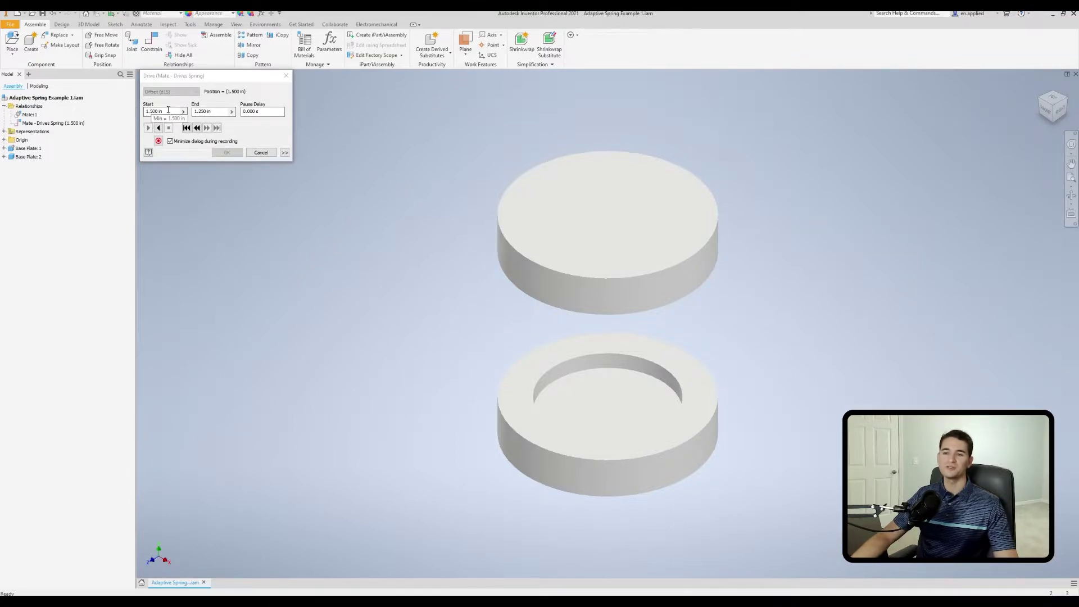
pyautogui.keyDown('shift'); pyautogui.moveTo(408, 231); pyautogui.dragTo(545, 362, button='middle'); pyautogui.keyUp('shift')
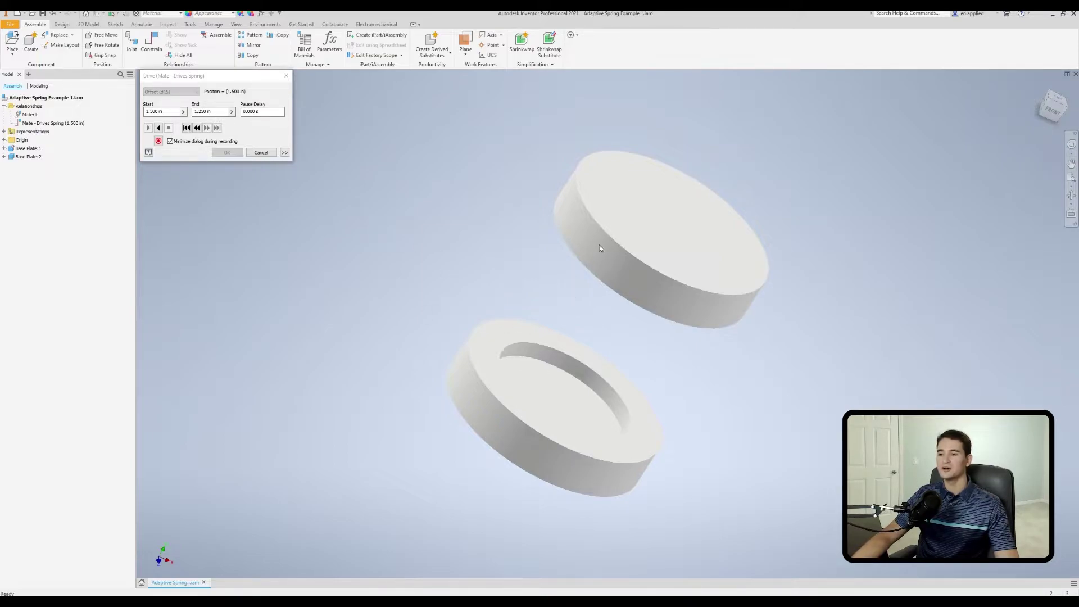
pyautogui.keyDown('shift'); pyautogui.moveTo(569, 385); pyautogui.dragTo(597, 299, button='middle'); pyautogui.keyUp('shift')
pyautogui.keyDown('shift'); pyautogui.moveTo(599, 245); pyautogui.dragTo(532, 332, button='middle'); pyautogui.keyUp('shift')
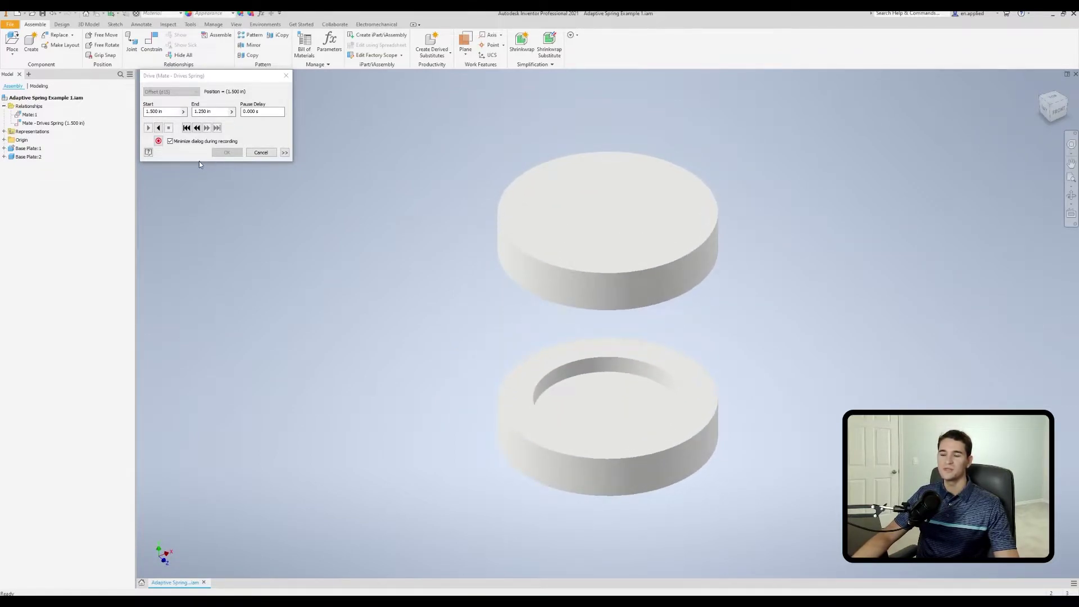
pyautogui.click(285, 153)
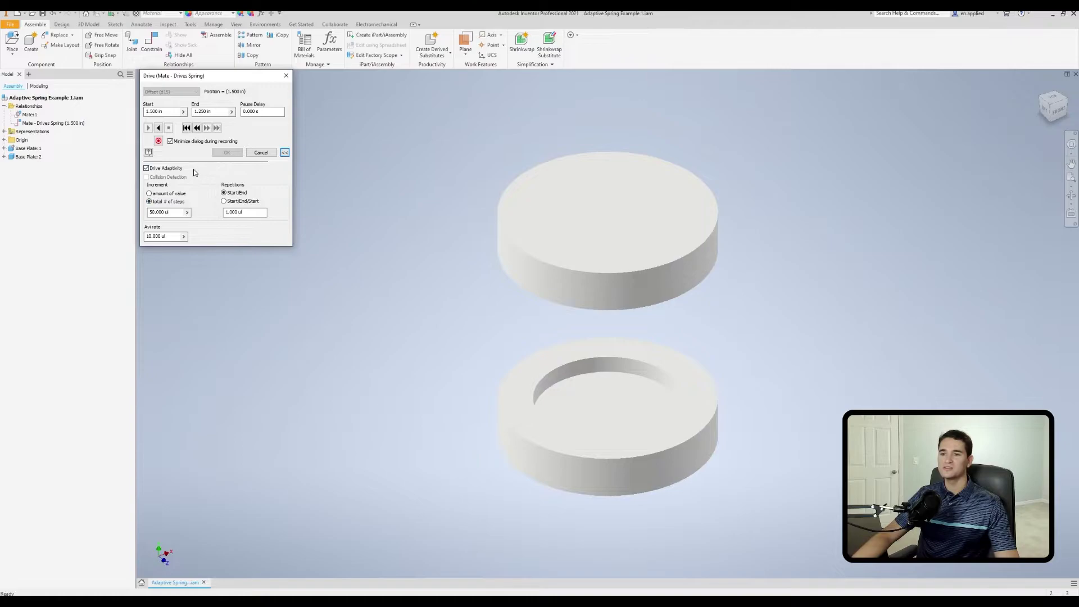
pyautogui.click(158, 129)
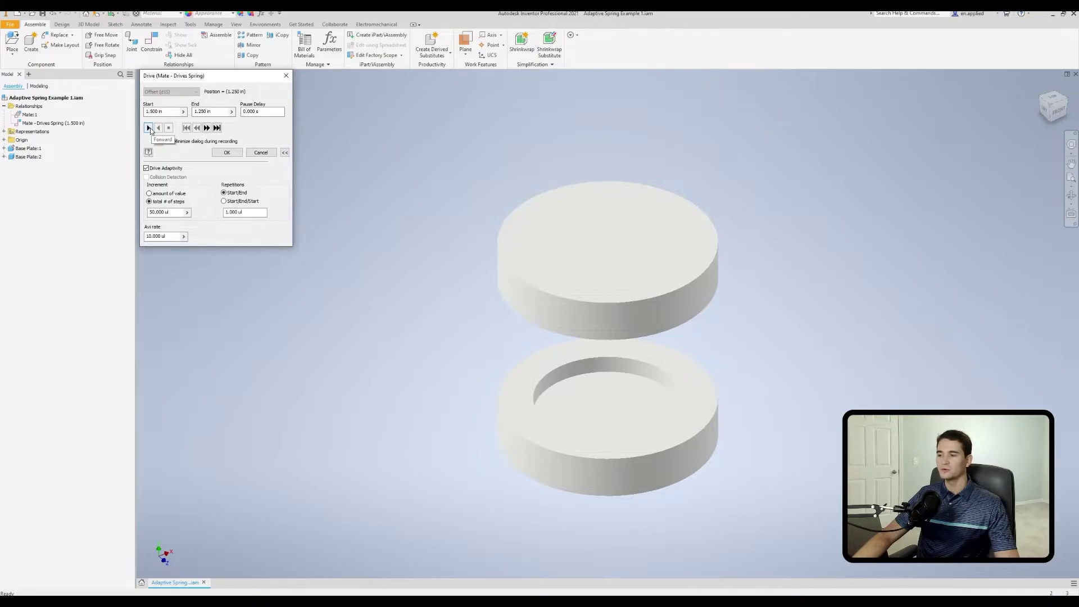
pyautogui.click(149, 128)
pyautogui.click(226, 152)
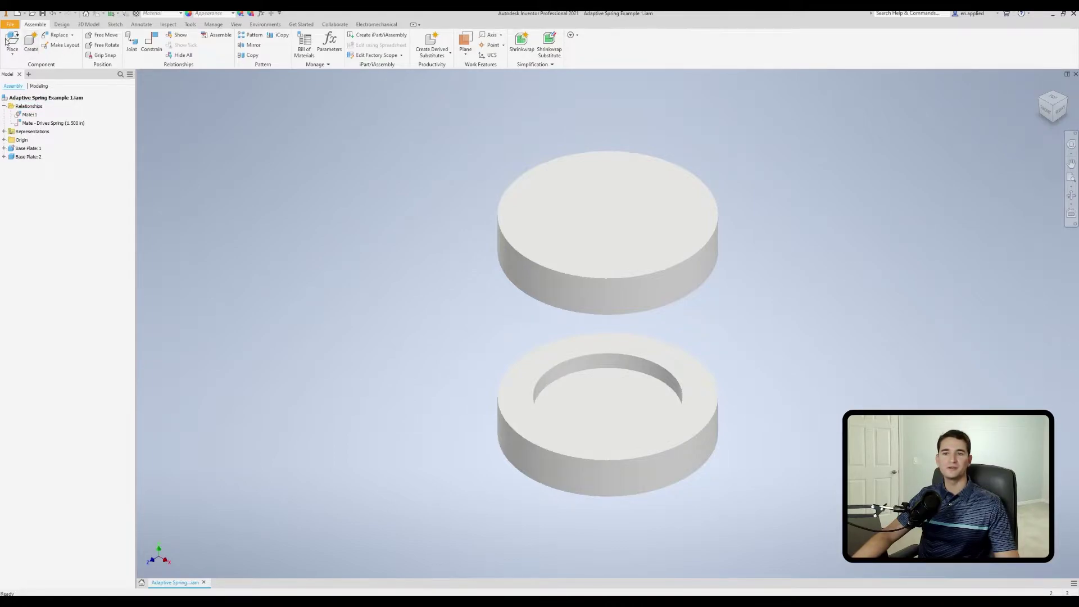
# Create an in-place component named "Spring - Example 1" from the Standard.ipt template, placed on the recess floor of the lower plate.
pyautogui.click(31, 43)
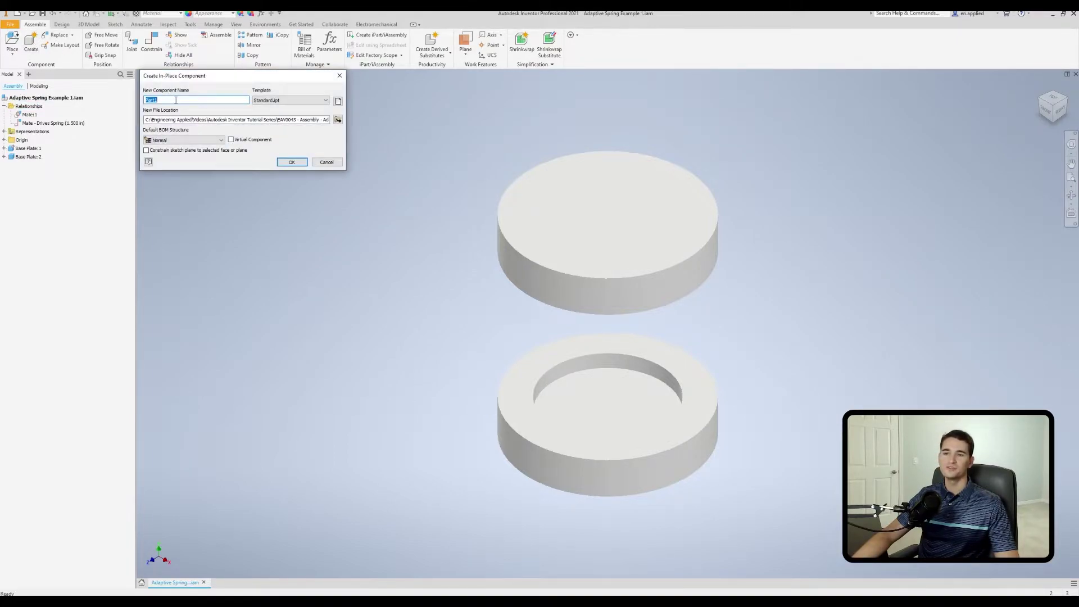
pyautogui.write('Sp')
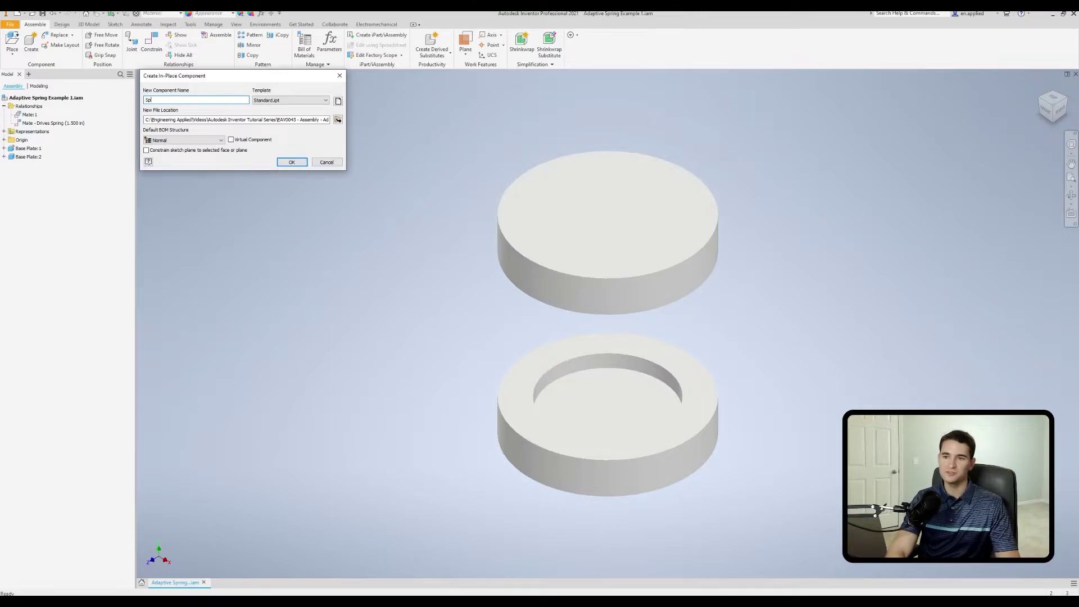
pyautogui.write('ring - Exa')
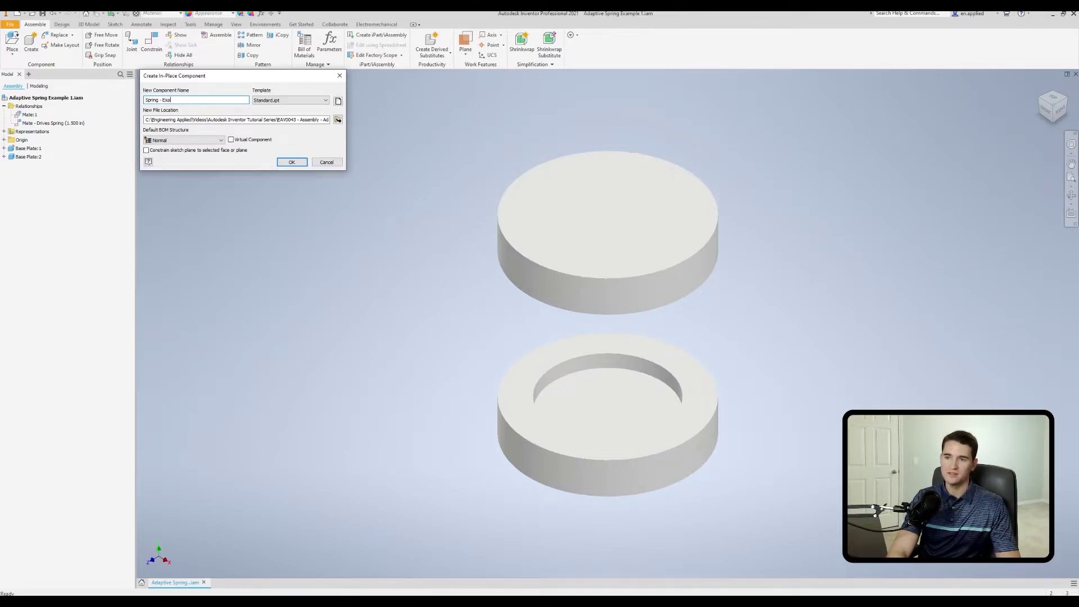
pyautogui.write('mple 1')
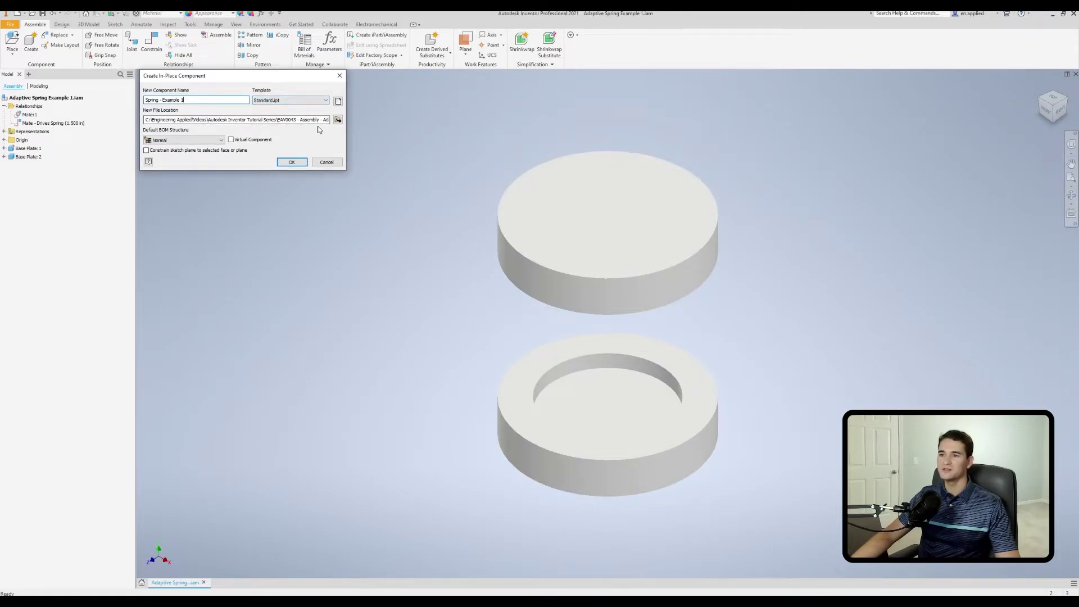
pyautogui.click(294, 163)
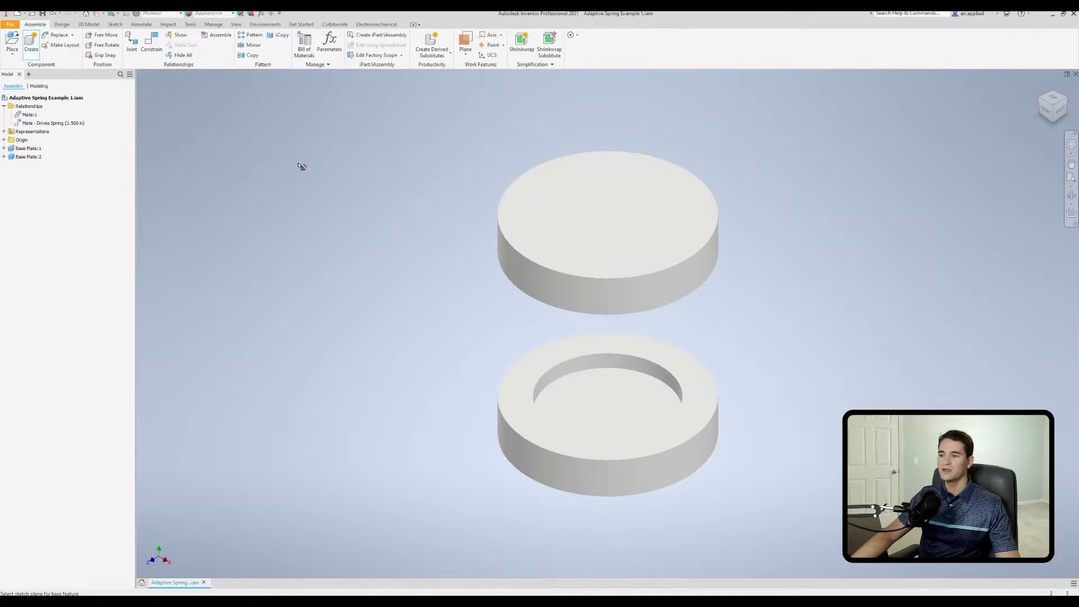
pyautogui.click(601, 393)
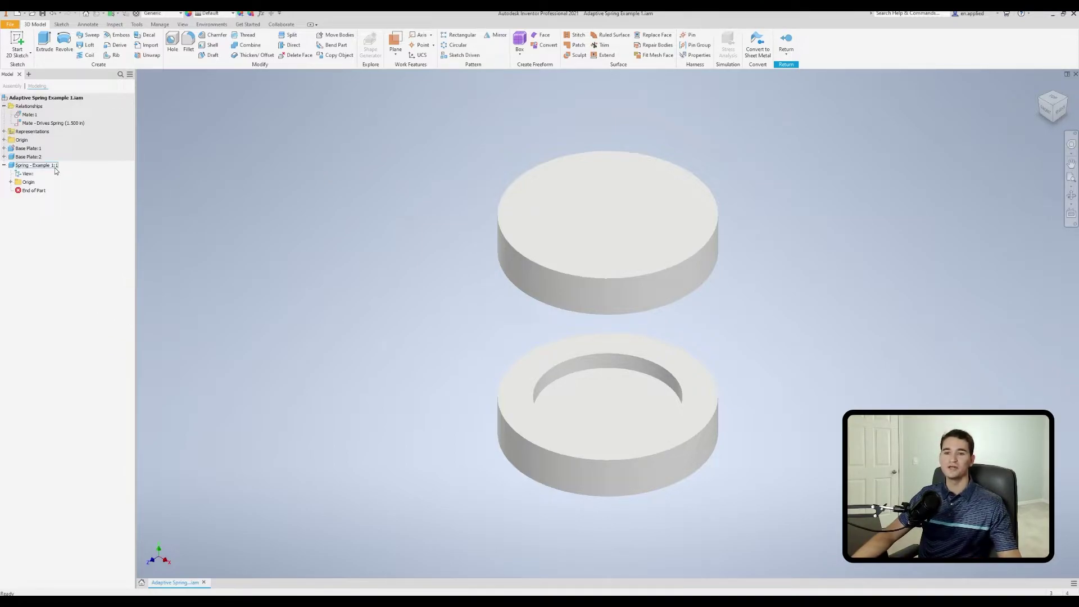
# Start a new 2D sketch on the XZ plane of the spring part.
pyautogui.press('F5')
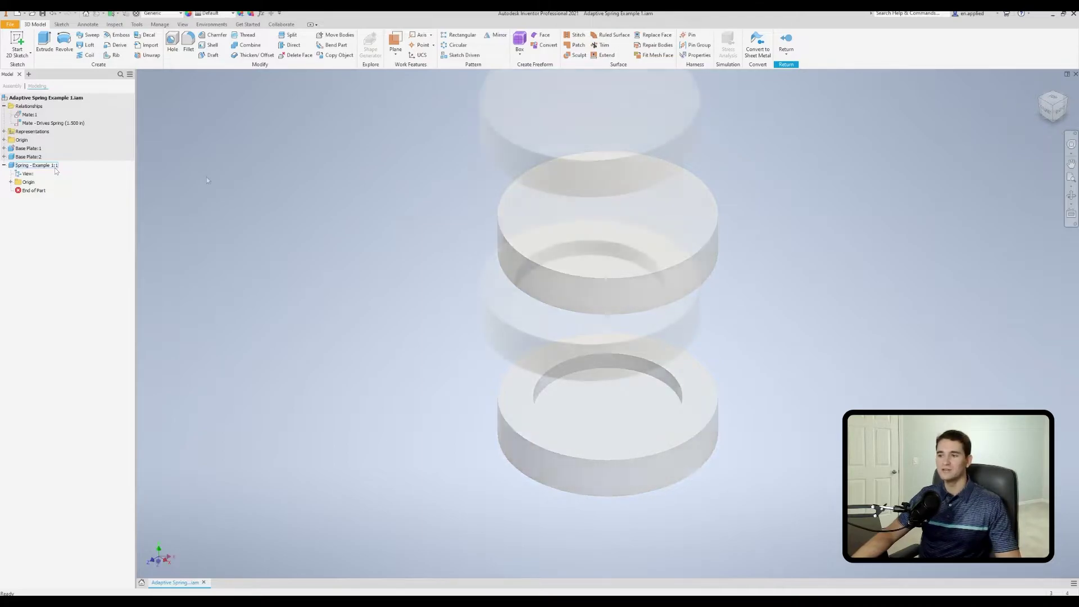
pyautogui.click(10, 183)
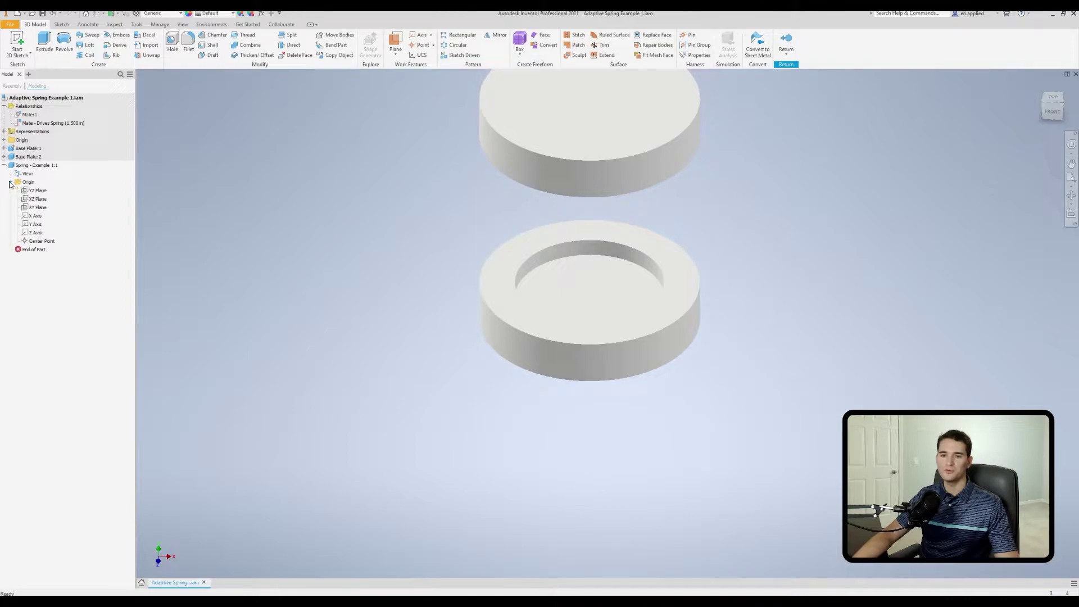
pyautogui.click(35, 200)
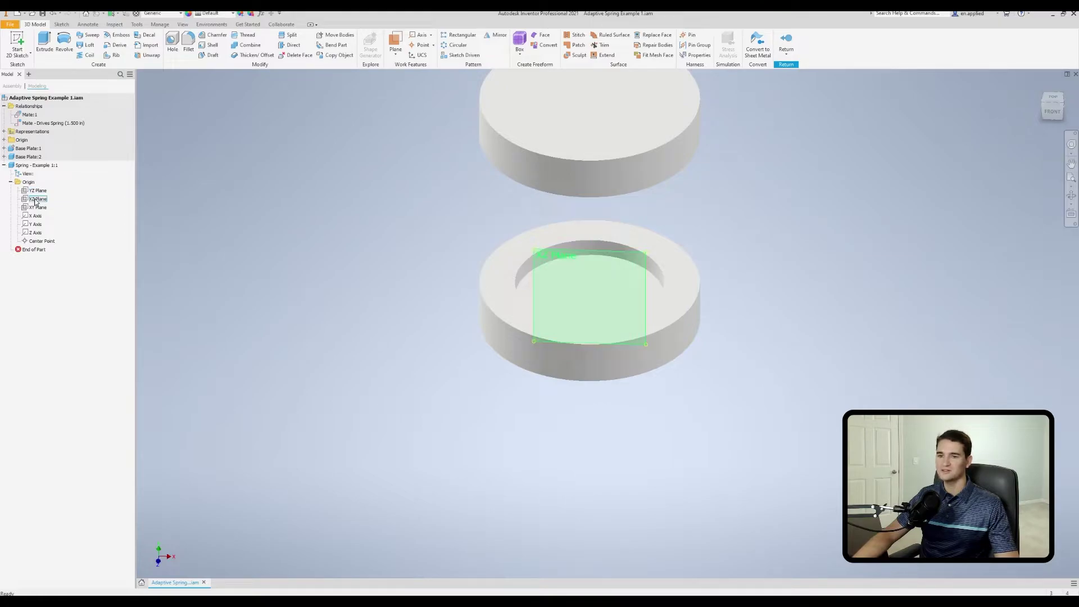
pyautogui.rightClick(35, 201)
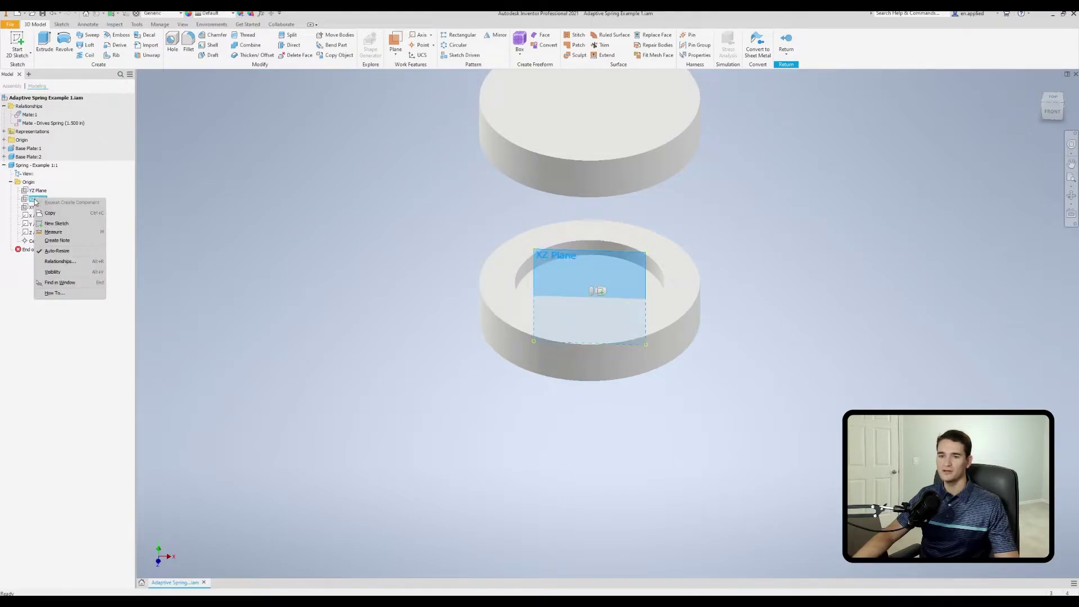
pyautogui.click(57, 224)
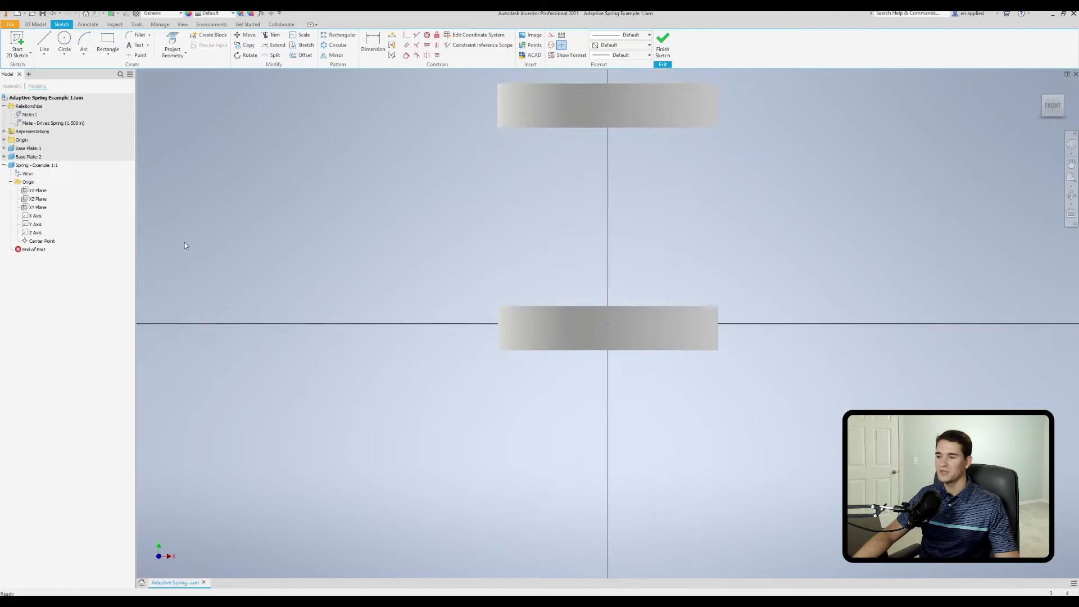
# Add a driven dimension for the vertical distance between the projected recess-face lines of the lower and upper plates.
pyautogui.keyDown('shift'); pyautogui.moveTo(442, 283); pyautogui.dragTo(436, 303, button='middle'); pyautogui.keyUp('shift')
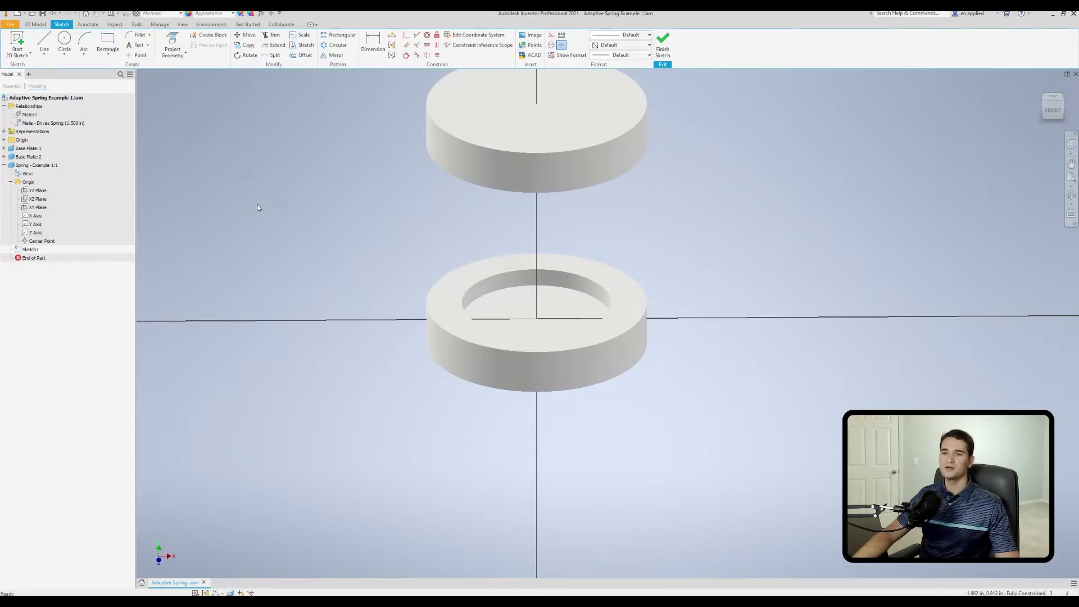
pyautogui.keyDown('shift'); pyautogui.moveTo(434, 266); pyautogui.dragTo(456, 207, button='middle'); pyautogui.keyUp('shift')
pyautogui.press('F5')
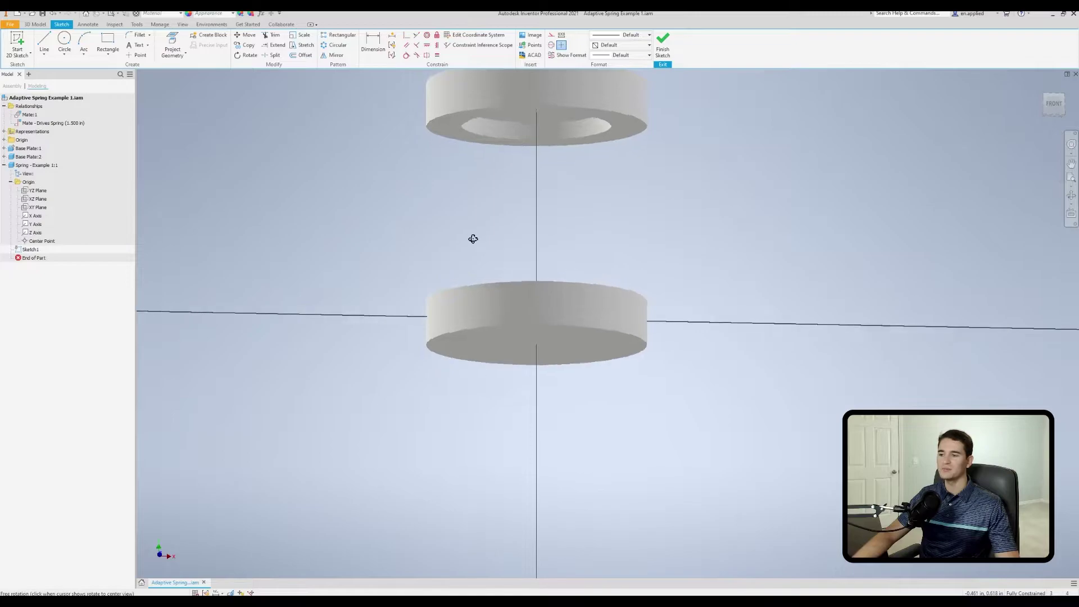
pyautogui.press('F5')
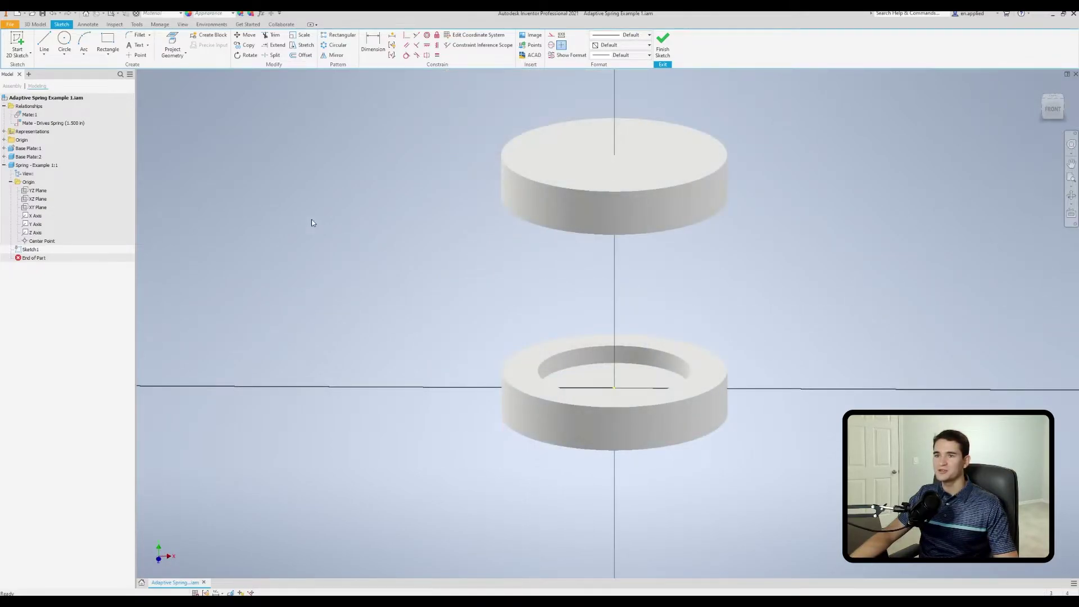
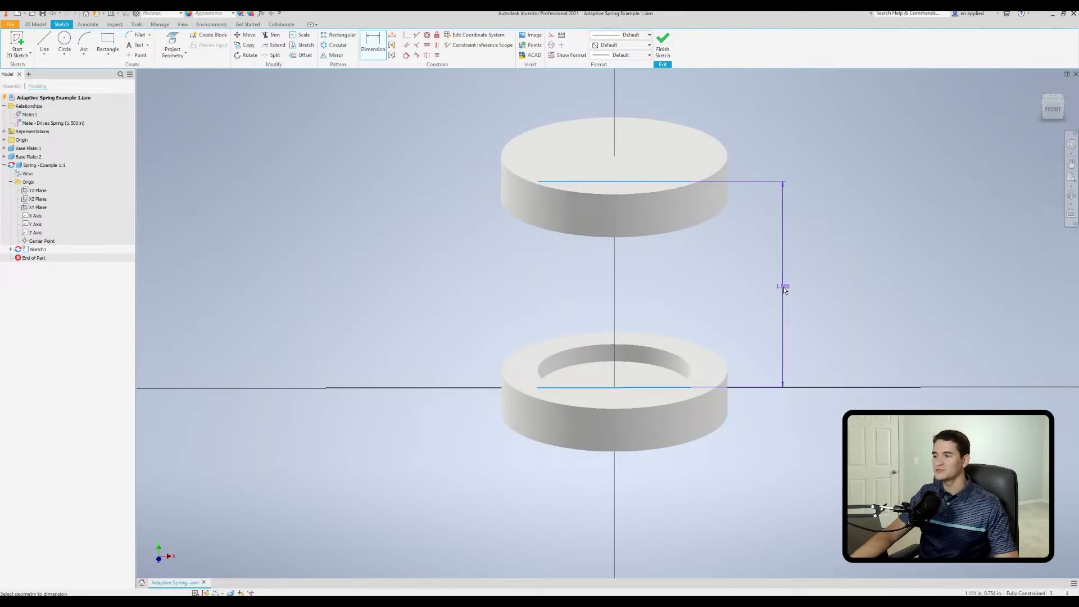
pyautogui.click(784, 287)
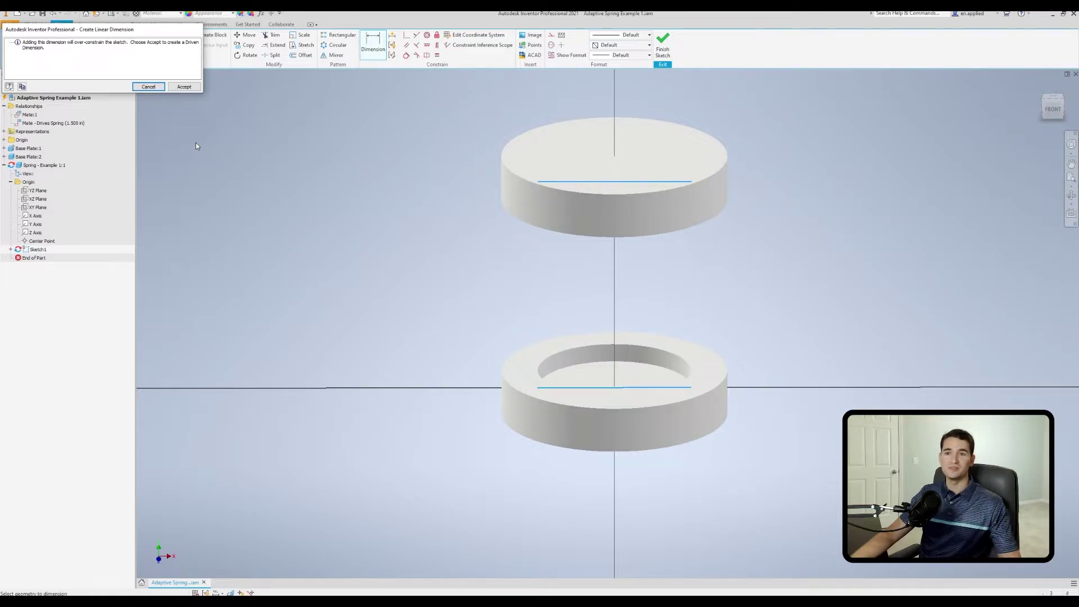
pyautogui.click(184, 87)
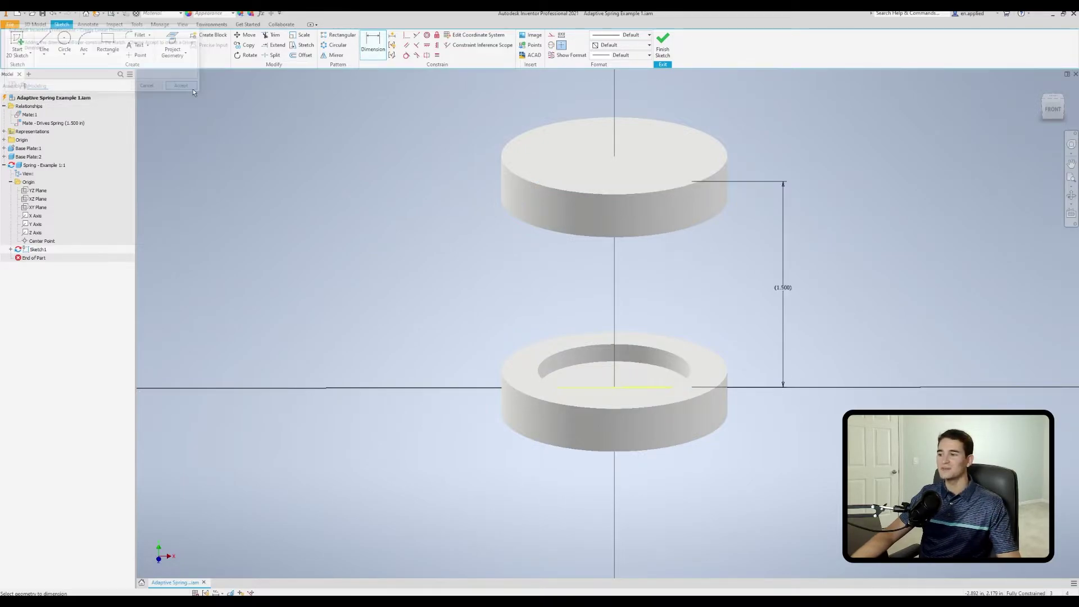
# Sketch a vertical line from the origin upward along the plates' axis, ending roughly midway between the two plates.
pyautogui.moveTo(738, 313)
pyautogui.mouseDown(button='middle')
pyautogui.moveTo(757, 308)
pyautogui.moveTo(625, 249)
pyautogui.mouseUp(button='middle')
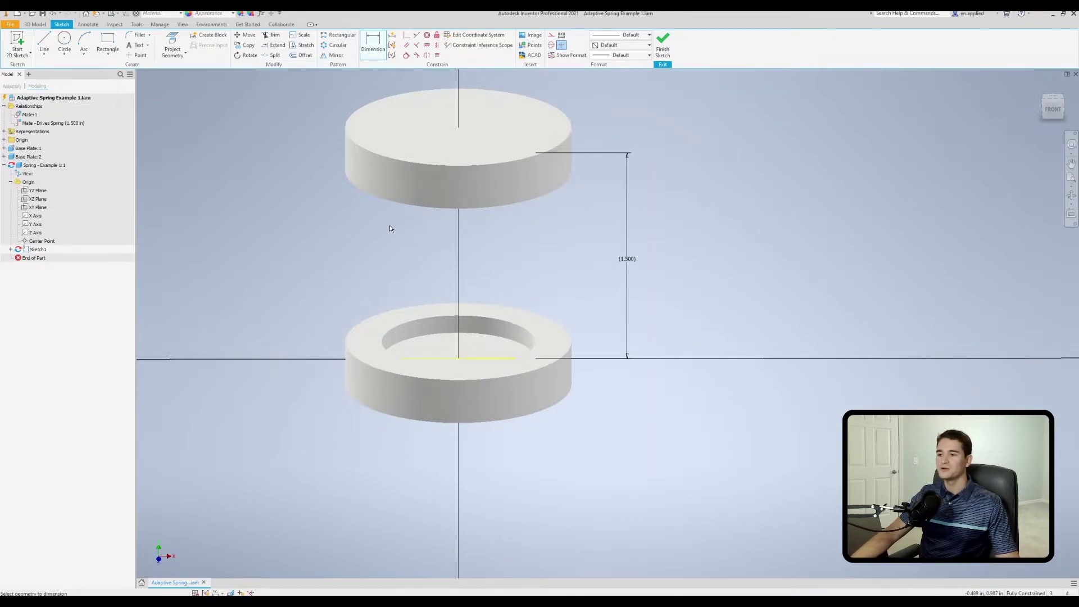
pyautogui.moveTo(389, 225); pyautogui.dragTo(498, 248, button='middle')
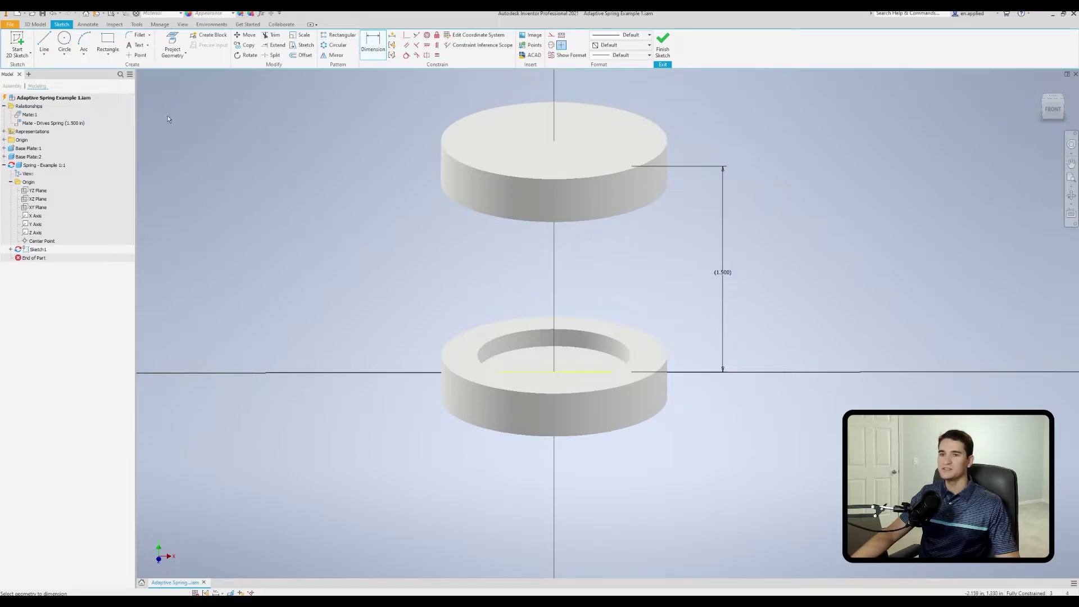
pyautogui.press('l')
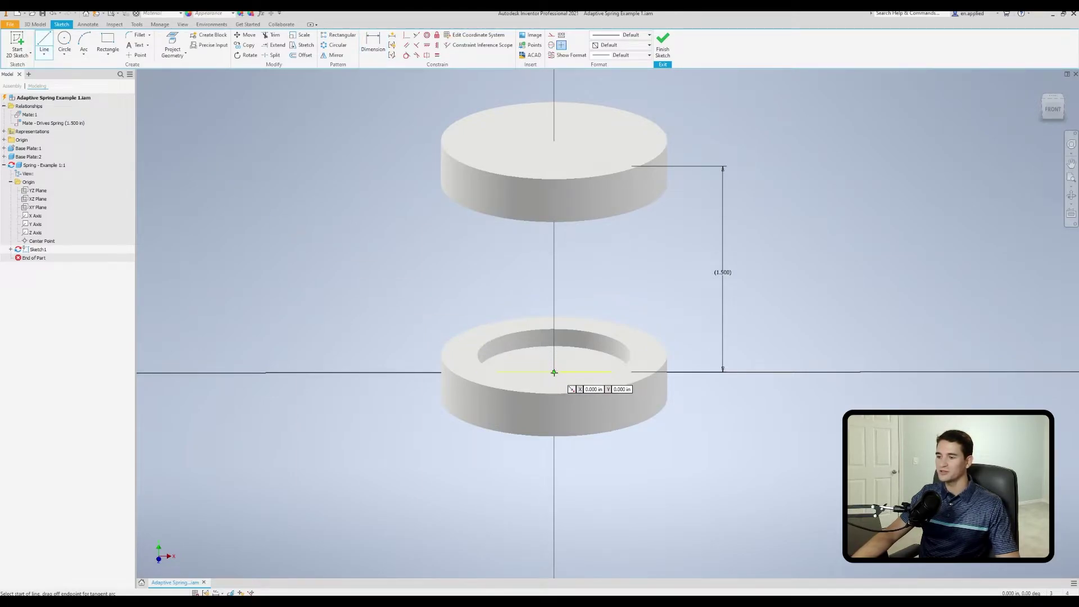
pyautogui.click(554, 373)
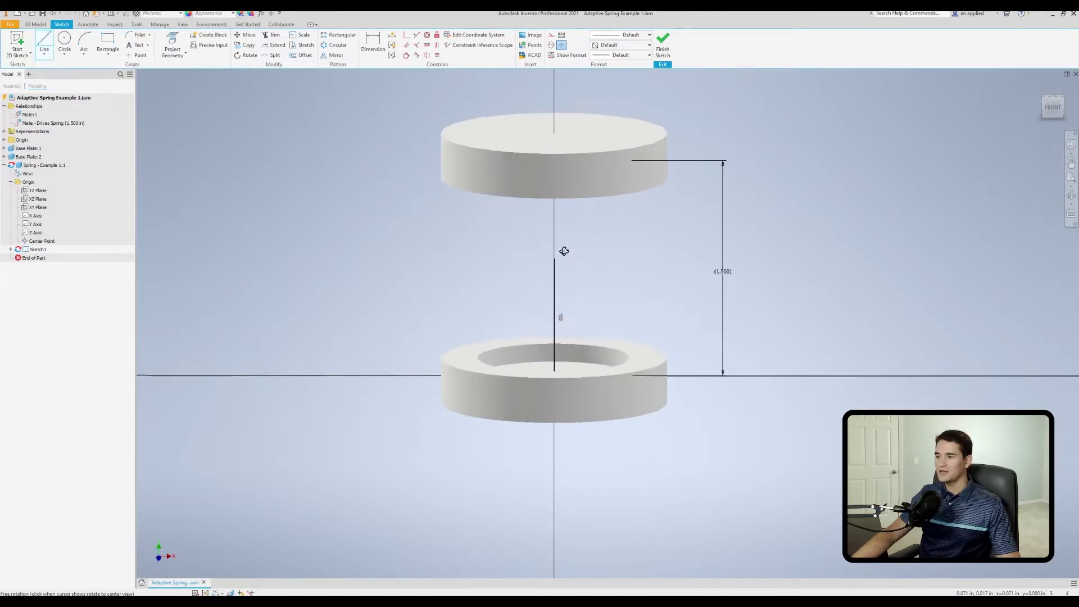
pyautogui.rightClick(576, 254)
pyautogui.click(600, 254)
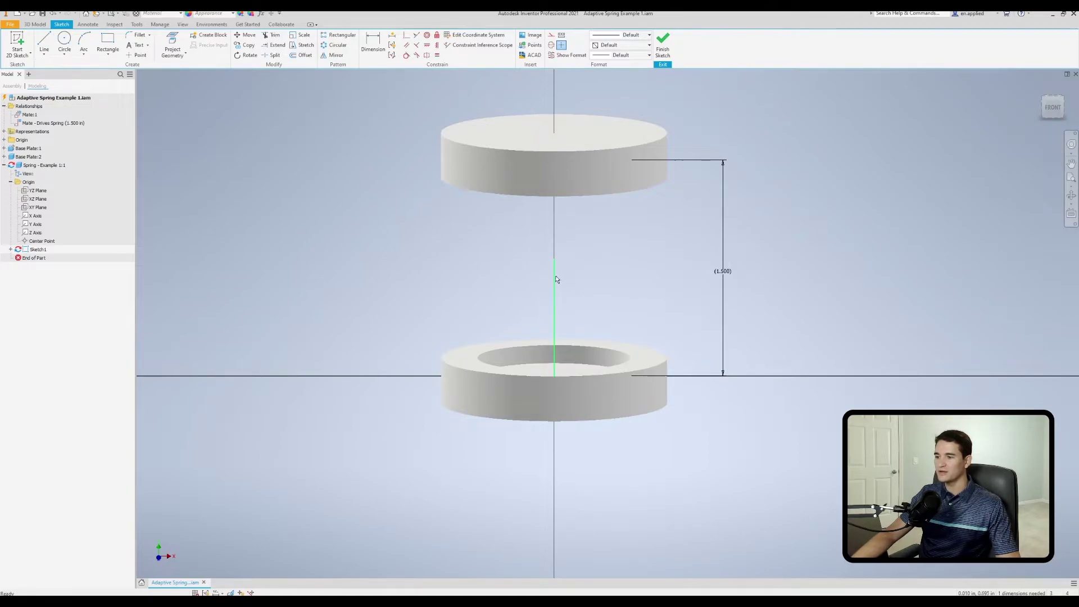
# Convert the vertical line and both projected recess-face lines to construction geometry.
pyautogui.keyDown('shift'); pyautogui.moveTo(581, 281); pyautogui.dragTo(581, 237, button='middle'); pyautogui.keyUp('shift')
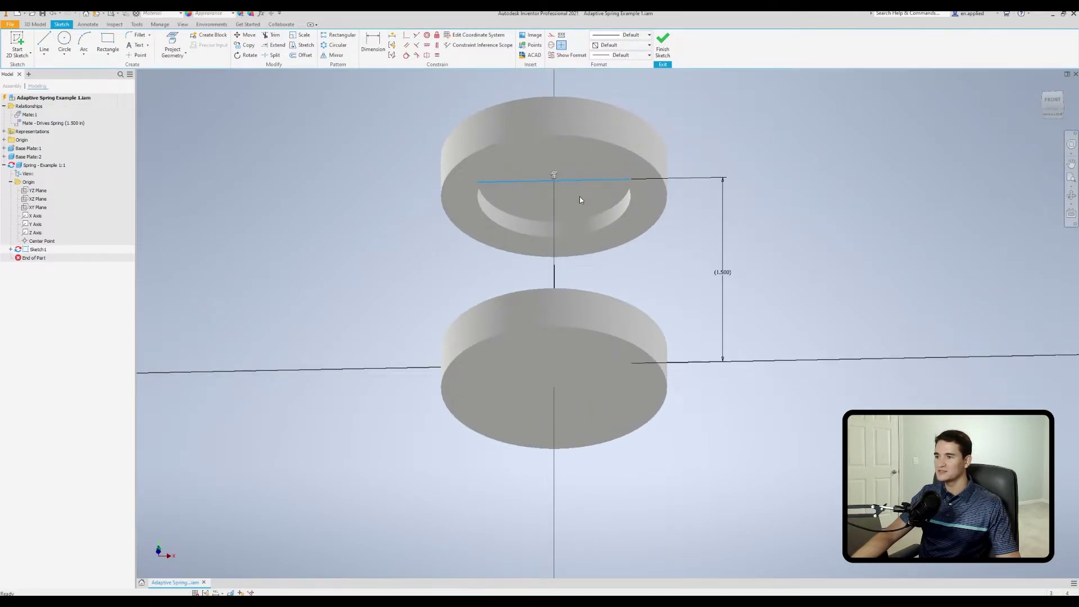
pyautogui.keyDown('shift'); pyautogui.moveTo(579, 199); pyautogui.dragTo(564, 308, button='middle'); pyautogui.keyUp('shift')
pyautogui.click(556, 311)
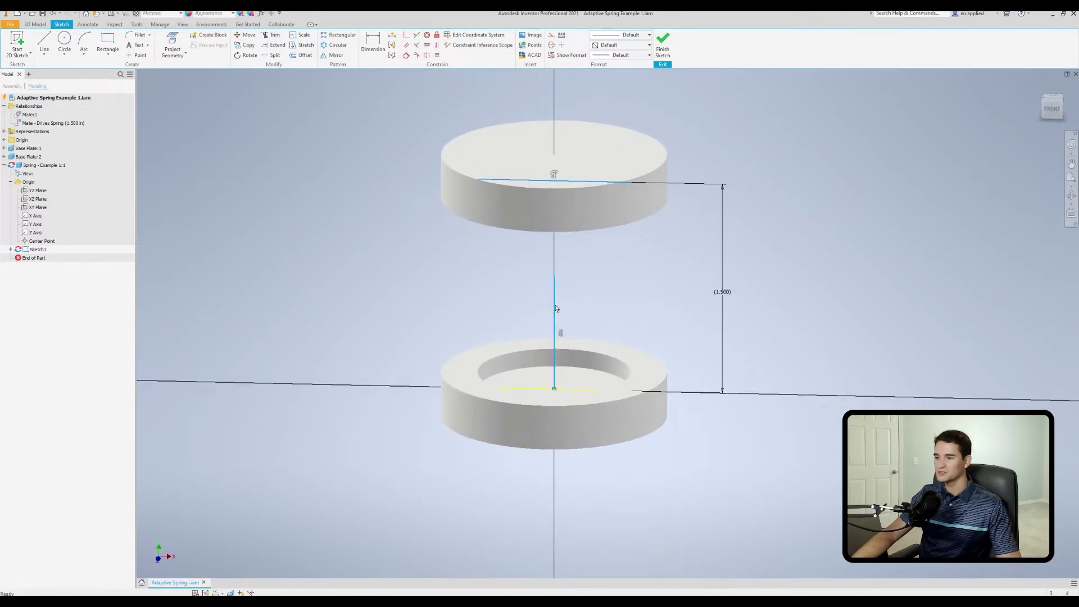
pyautogui.rightClick(579, 393)
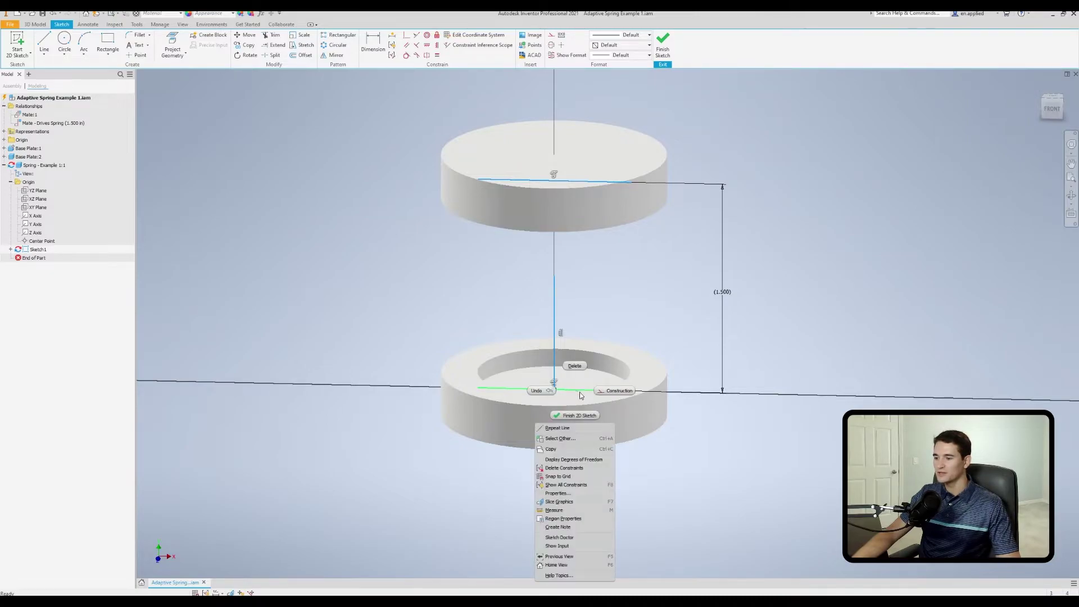
pyautogui.click(615, 395)
pyautogui.keyDown('shift'); pyautogui.moveTo(617, 310); pyautogui.dragTo(568, 340, button='middle'); pyautogui.keyUp('shift')
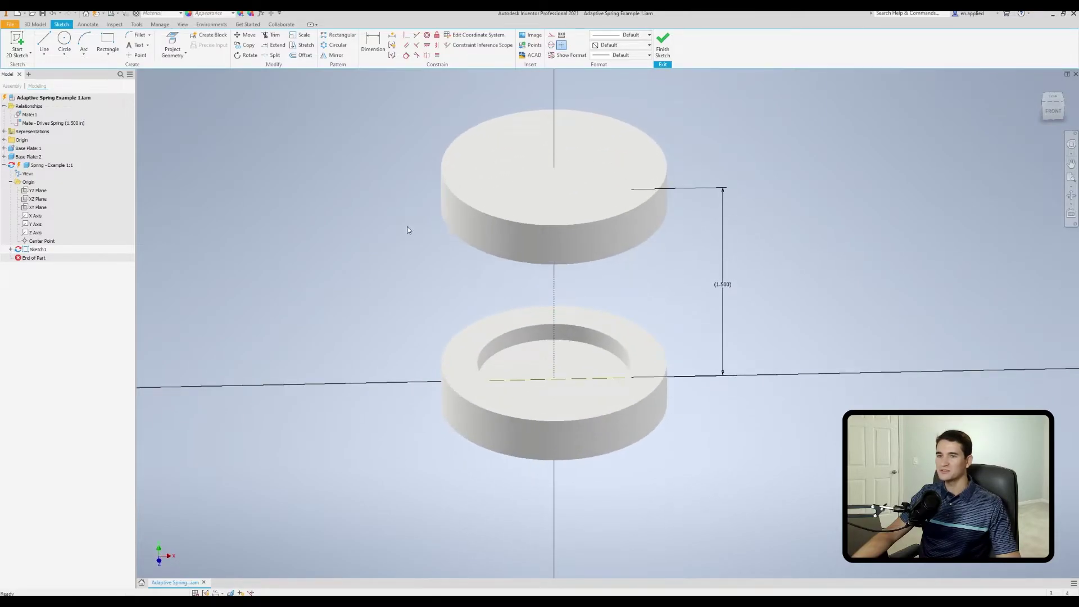
# Sketch a circle about 0.26 in in diameter to the left of the vertical construction line, above the lower recess-face line.
pyautogui.click(64, 39)
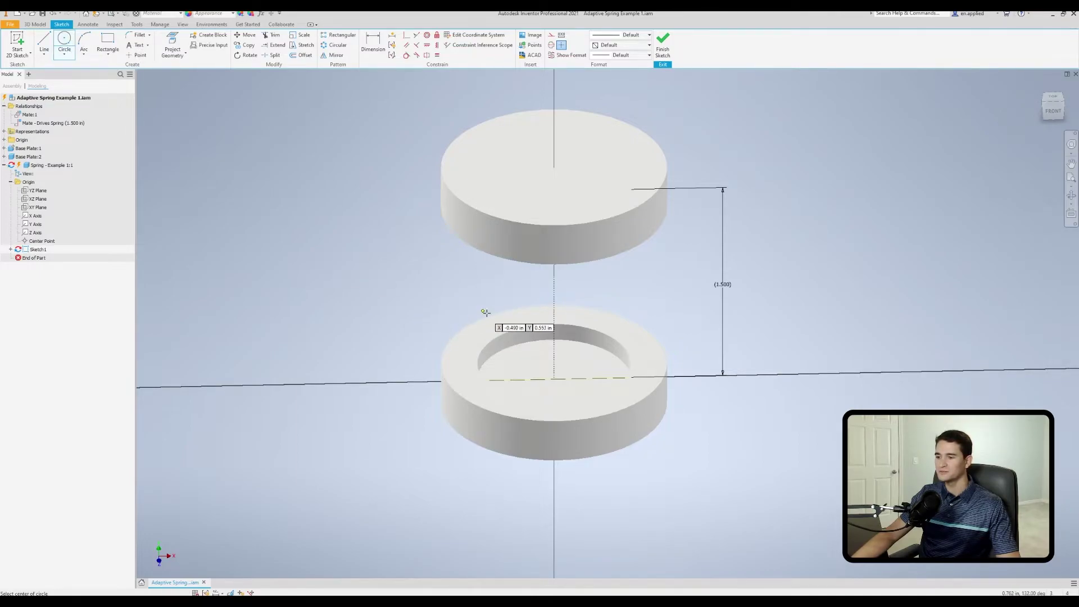
pyautogui.click(509, 323)
pyautogui.click(522, 335)
pyautogui.rightClick(411, 302)
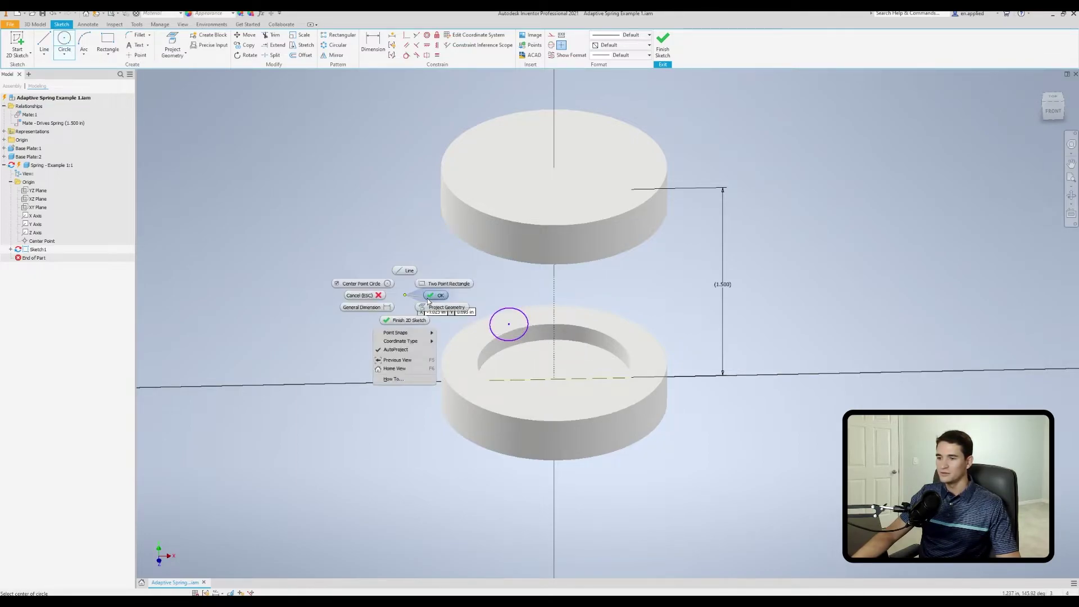
# Dimension the circle's diameter as .135 in.
pyautogui.rightClick(462, 292)
pyautogui.click(448, 304)
pyautogui.click(496, 312)
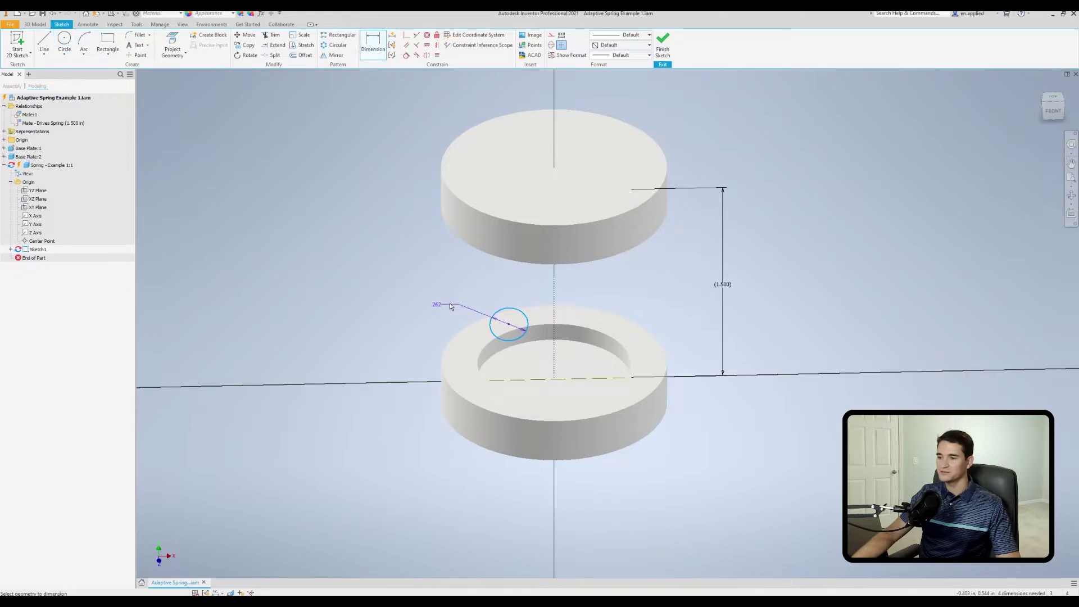
pyautogui.click(428, 303)
pyautogui.write('.135')
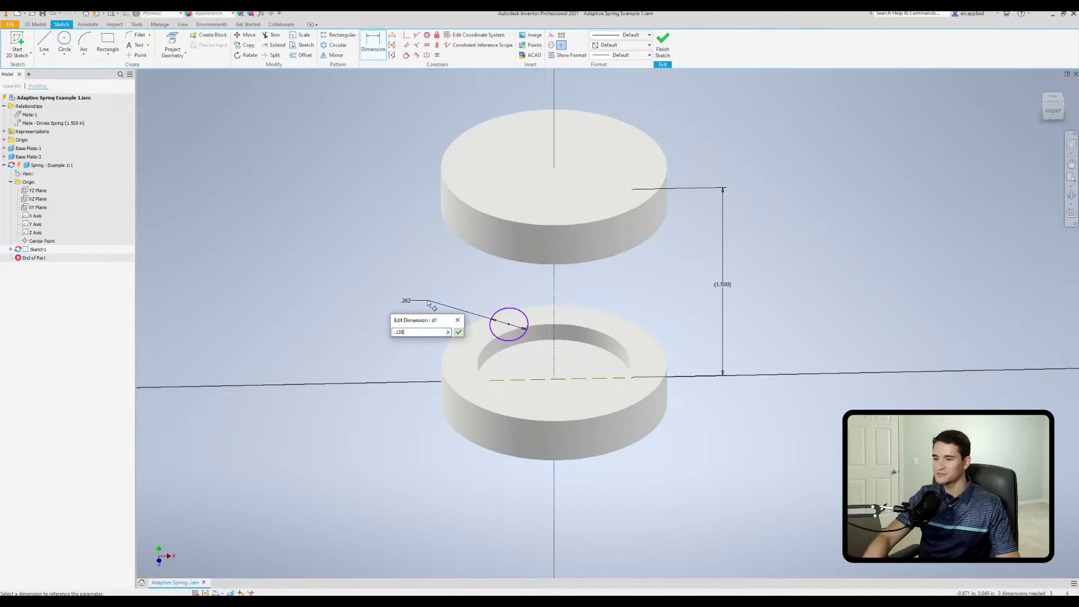
pyautogui.press('Return')
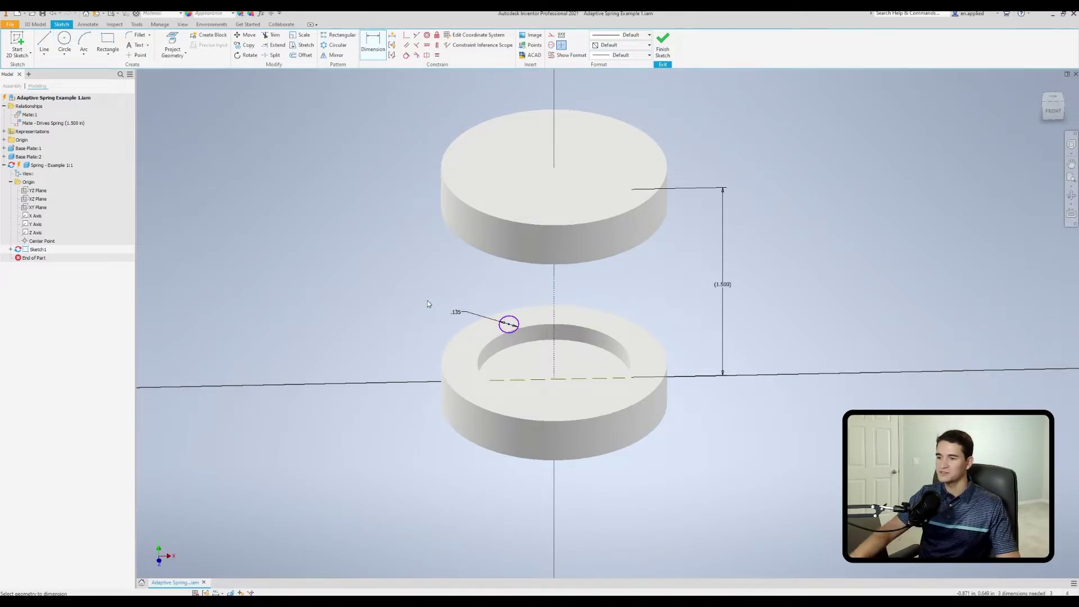
pyautogui.rightClick(381, 277)
pyautogui.click(399, 276)
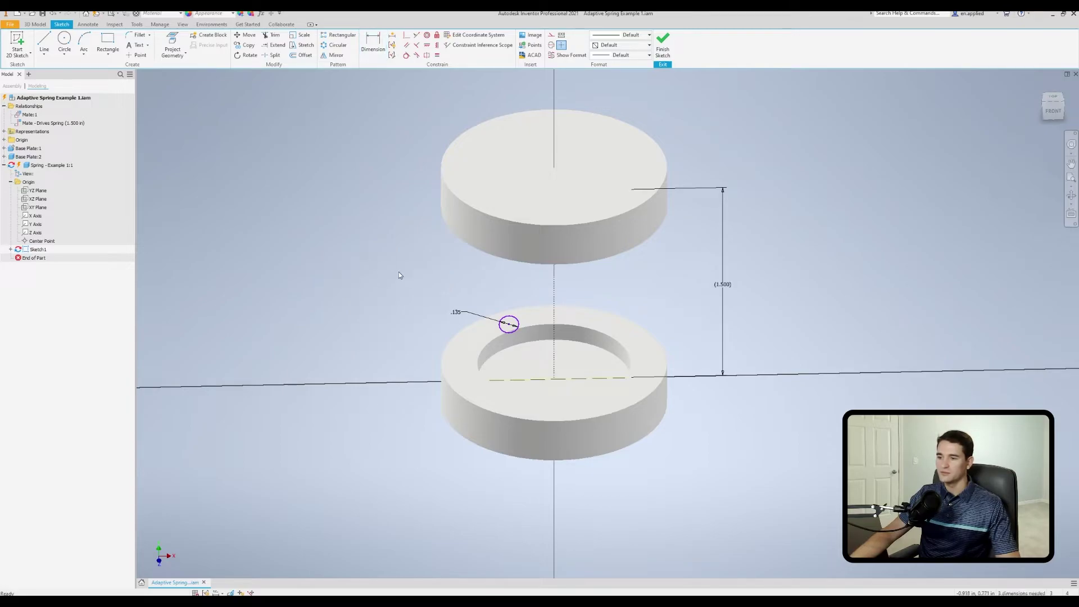
# Apply a Tangent constraint between the circle and the lower plate's projected construction line.
pyautogui.click(406, 54)
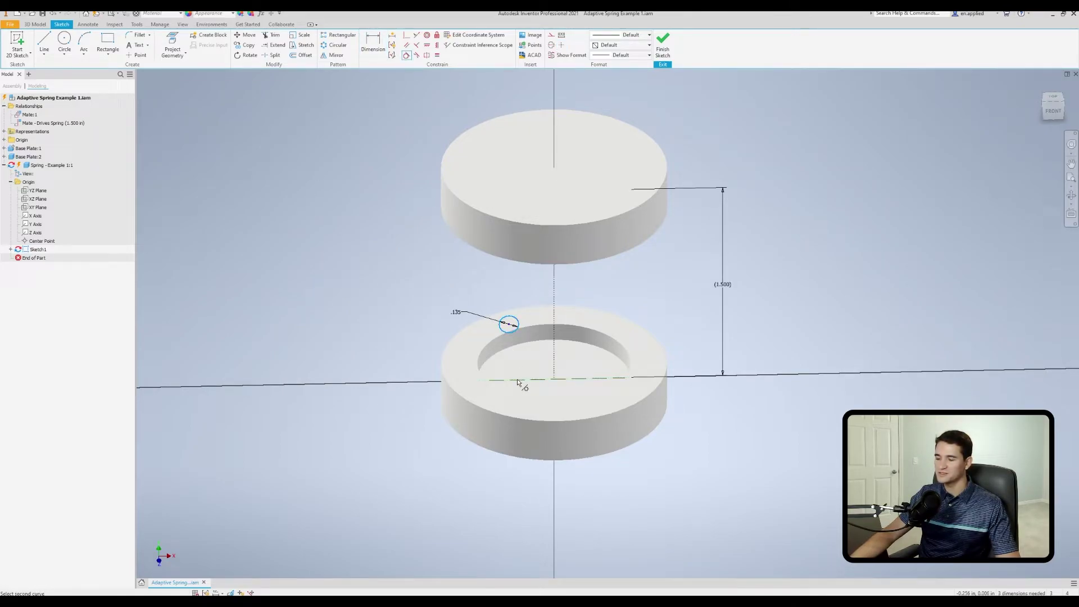
pyautogui.moveTo(522, 382)
pyautogui.keyDown('shift'); pyautogui.mouseDown(button='middle')
pyautogui.moveTo(517, 399)
pyautogui.moveTo(506, 386)
pyautogui.mouseUp(button='middle'); pyautogui.keyUp('shift')
pyautogui.scroll(3, 508, 383)
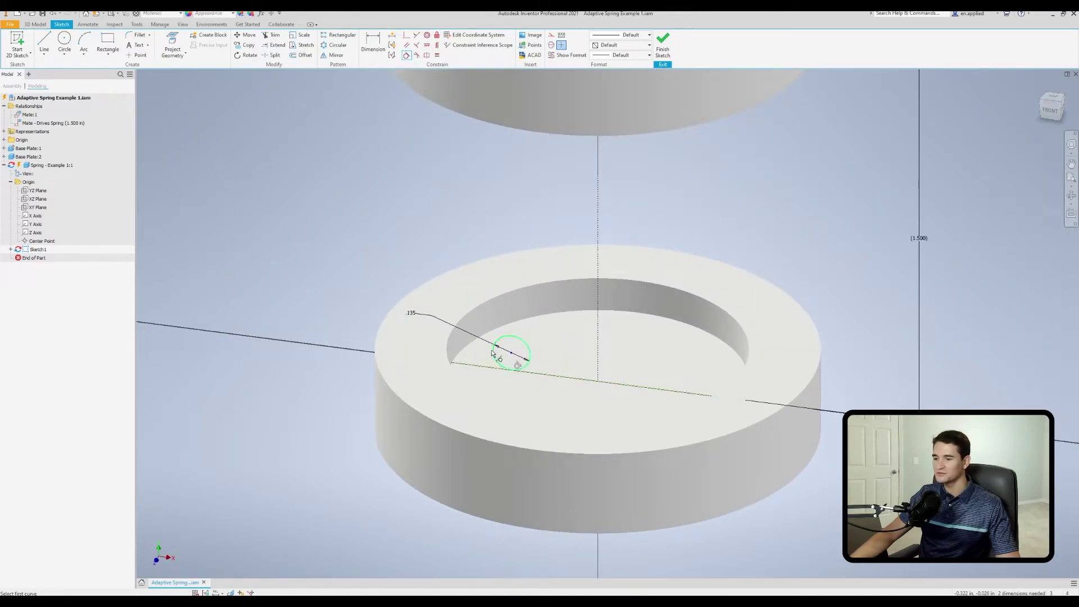
pyautogui.keyDown('shift'); pyautogui.moveTo(496, 379); pyautogui.dragTo(515, 360, button='middle'); pyautogui.keyUp('shift')
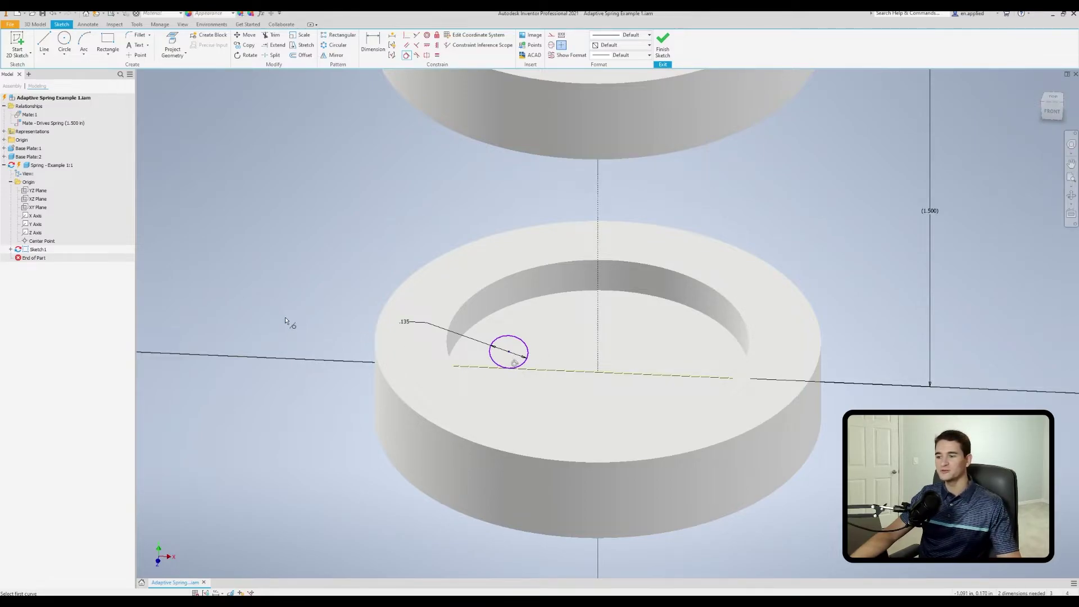
# Dimension the circle's center .450 in from the vertical construction line and finish the sketch.
pyautogui.scroll(-3, 285, 317)
pyautogui.rightClick(290, 274)
pyautogui.click(315, 275)
pyautogui.moveTo(303, 270); pyautogui.dragTo(344, 260, button='middle')
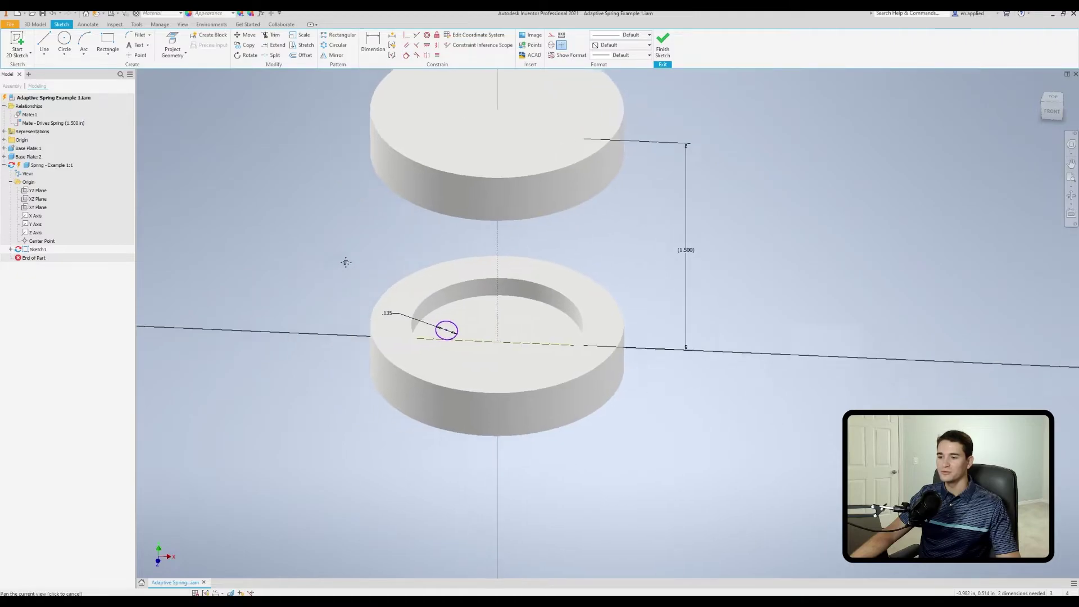
pyautogui.rightClick(293, 274)
pyautogui.click(294, 274)
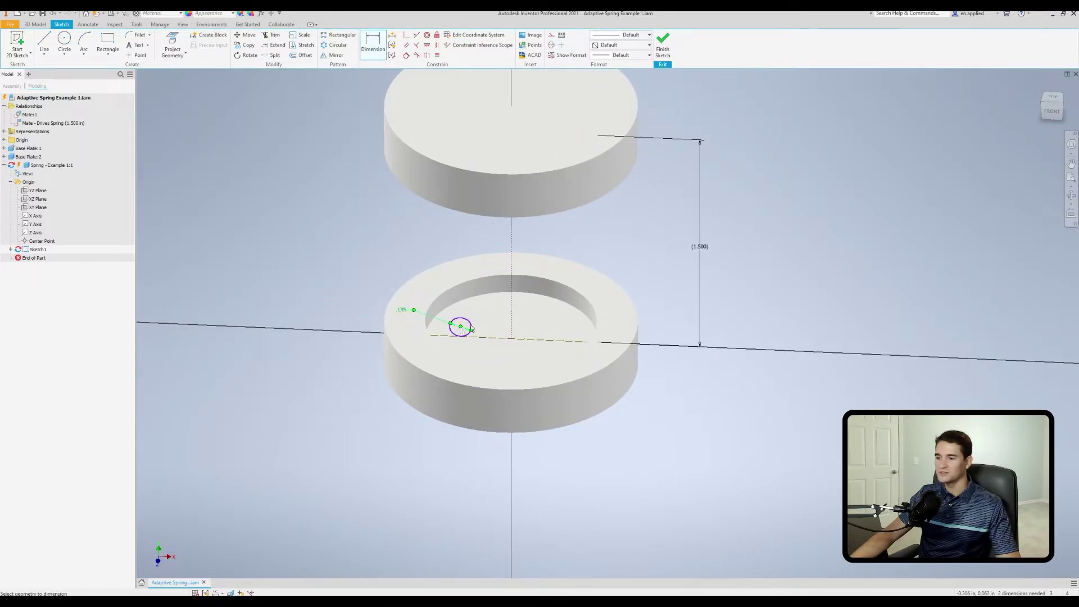
pyautogui.click(511, 301)
pyautogui.click(460, 326)
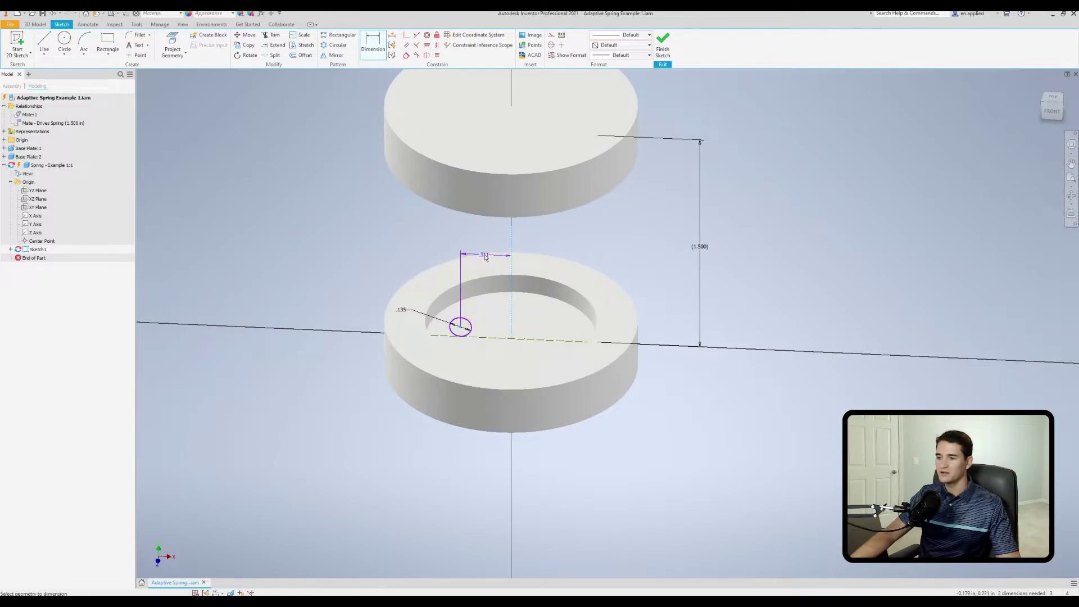
pyautogui.click(486, 258)
pyautogui.write('.450')
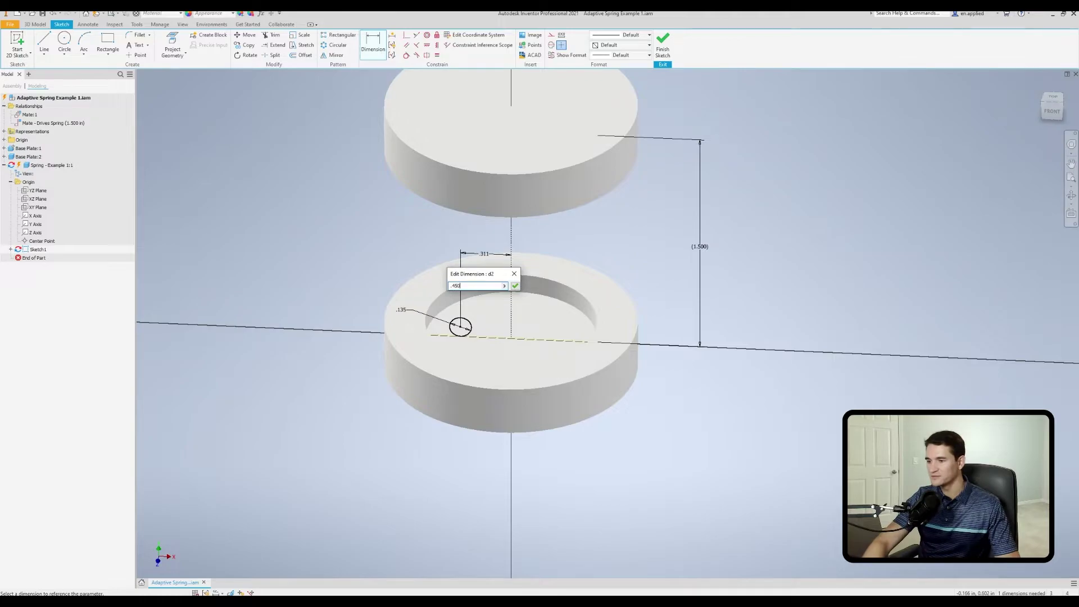
pyautogui.press('Return')
pyautogui.scroll(5, 438, 327)
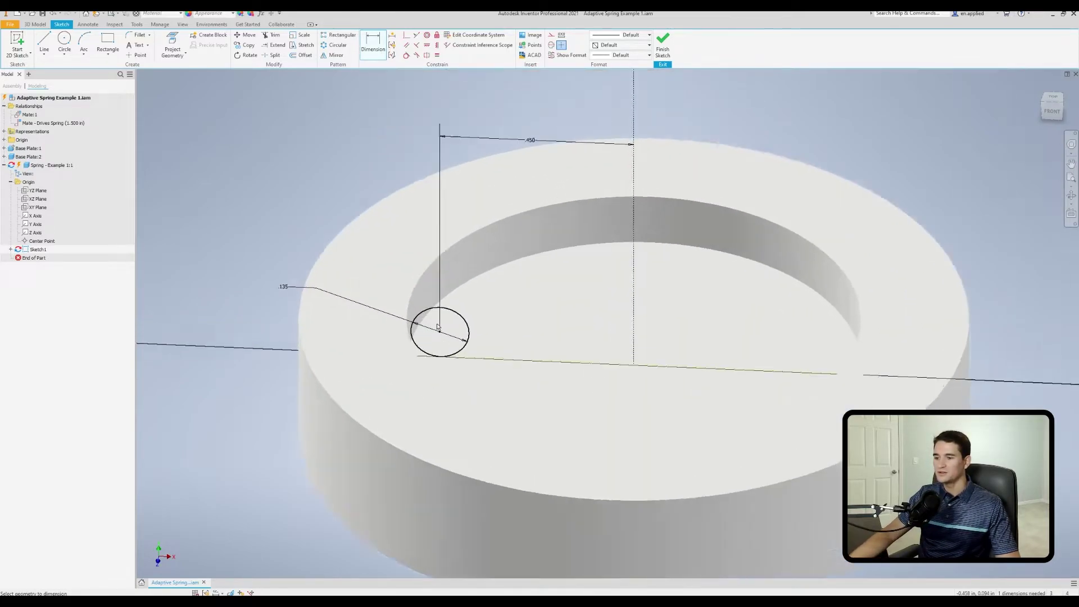
pyautogui.scroll(2, 438, 327)
pyautogui.scroll(-6, 450, 335)
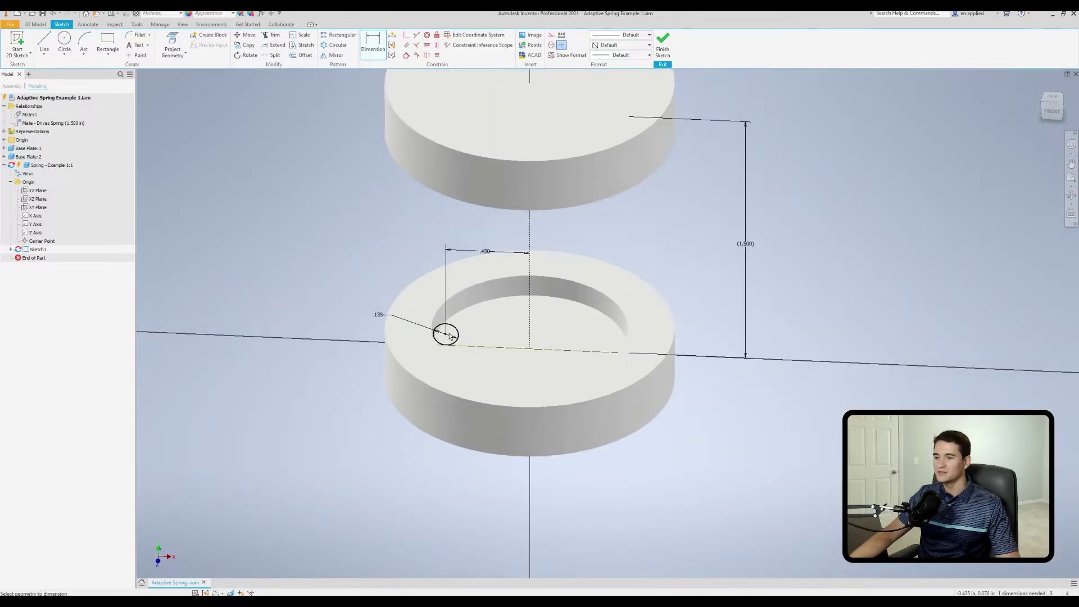
pyautogui.scroll(-2, 503, 311)
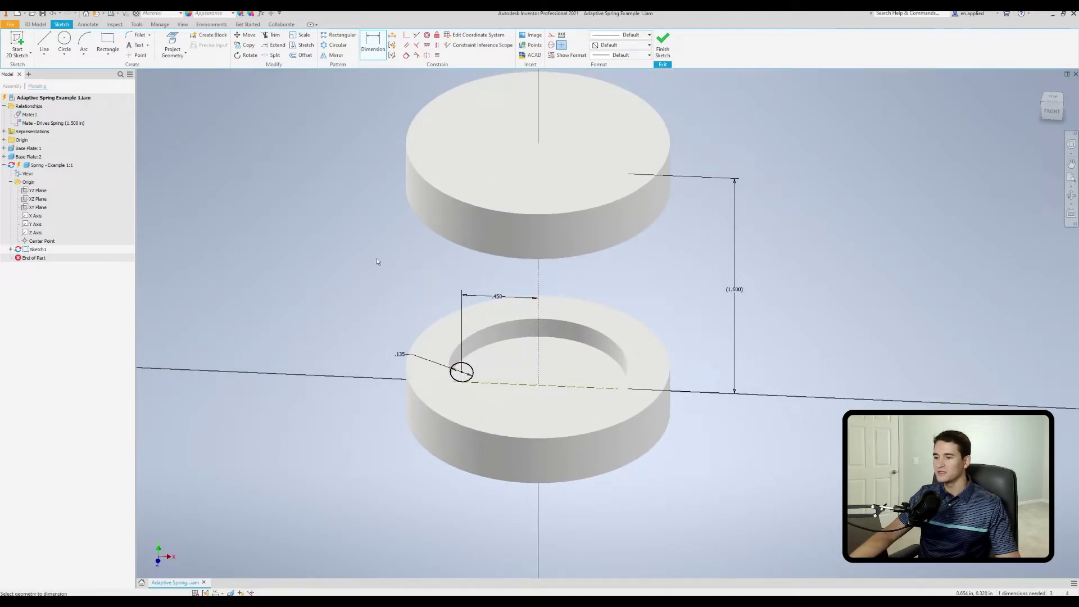
pyautogui.click(664, 45)
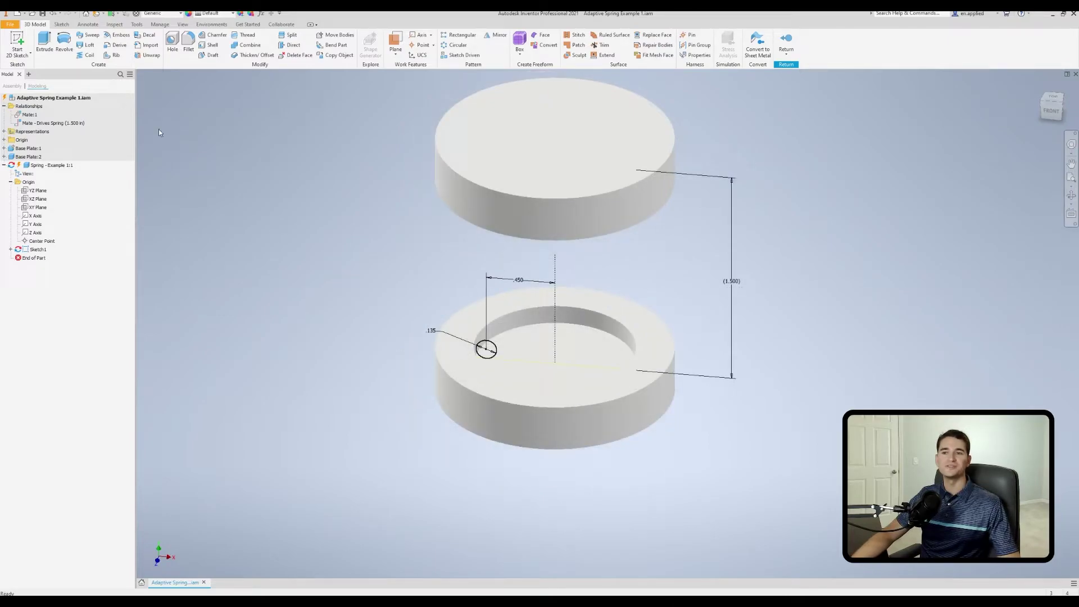
# Set up a Coil of the circle profile around the vertical construction line, using the Revolution and Height method.
pyautogui.click(87, 55)
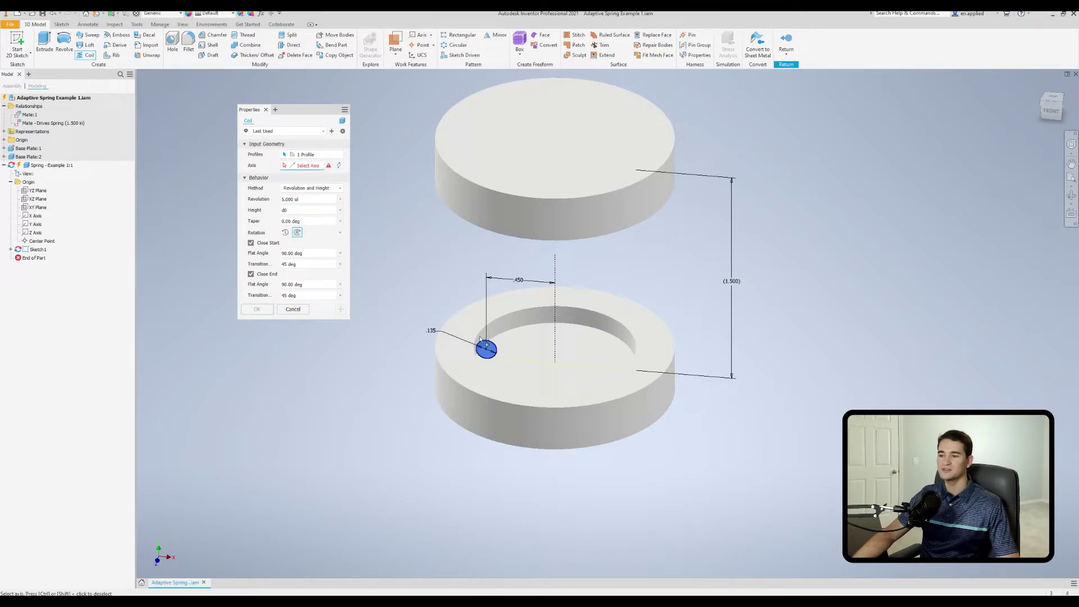
pyautogui.click(339, 154)
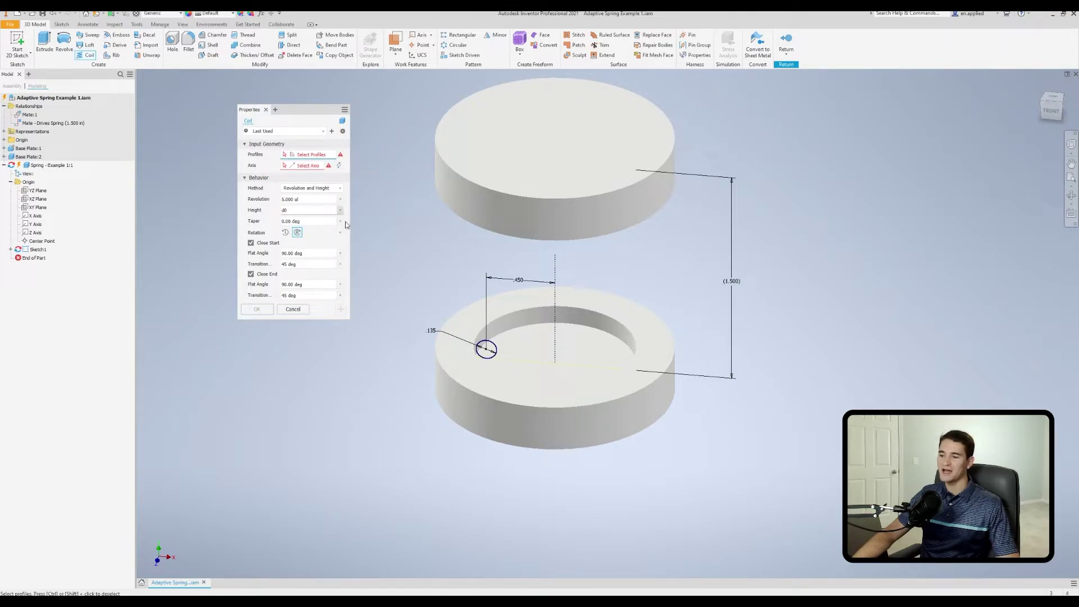
pyautogui.click(490, 349)
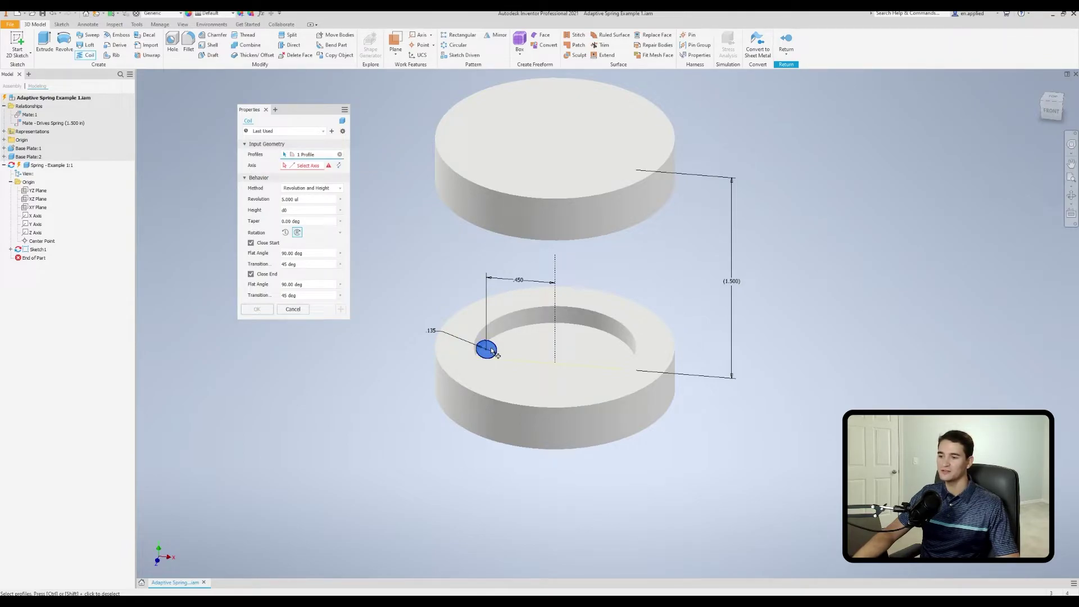
pyautogui.click(307, 166)
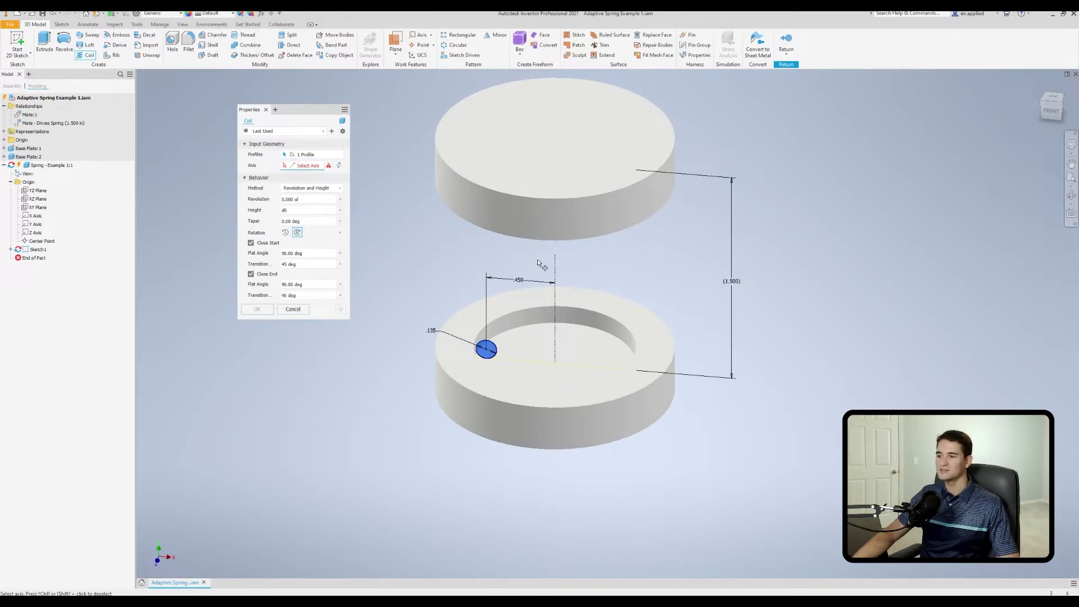
pyautogui.click(555, 272)
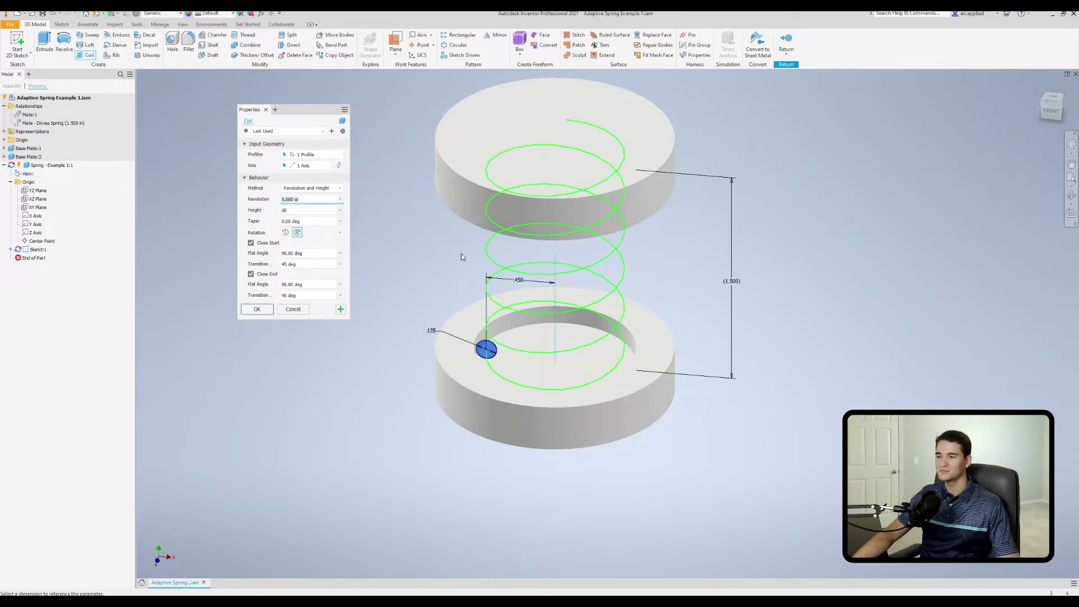
pyautogui.moveTo(561, 270)
pyautogui.keyDown('shift'); pyautogui.mouseDown(button='middle')
pyautogui.moveTo(579, 239)
pyautogui.moveTo(581, 264)
pyautogui.mouseUp(button='middle'); pyautogui.keyUp('shift')
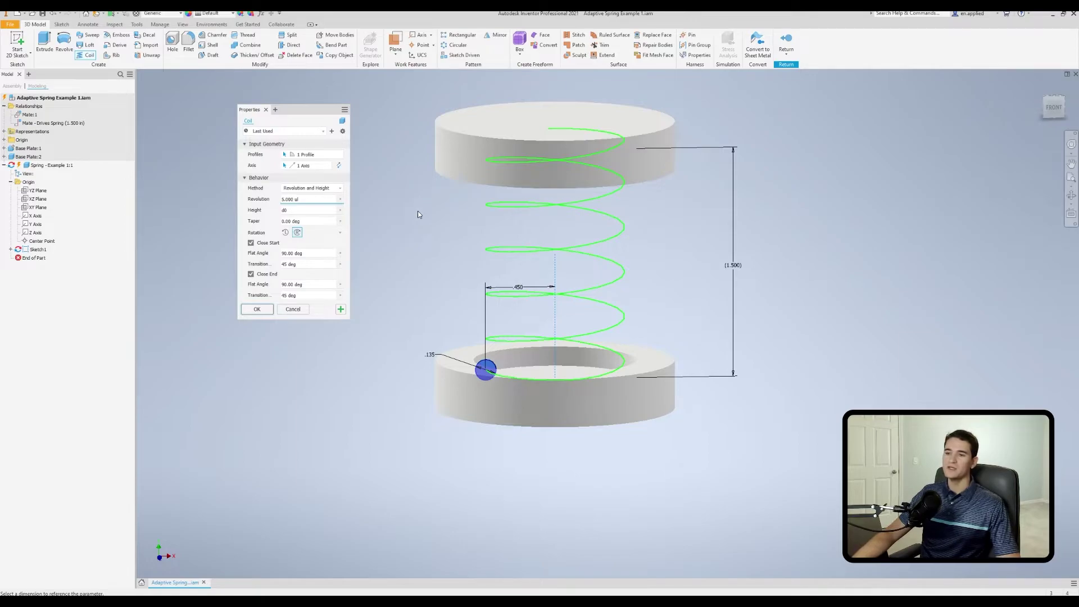
pyautogui.keyDown('shift'); pyautogui.moveTo(418, 219); pyautogui.dragTo(382, 213, button='middle'); pyautogui.keyUp('shift')
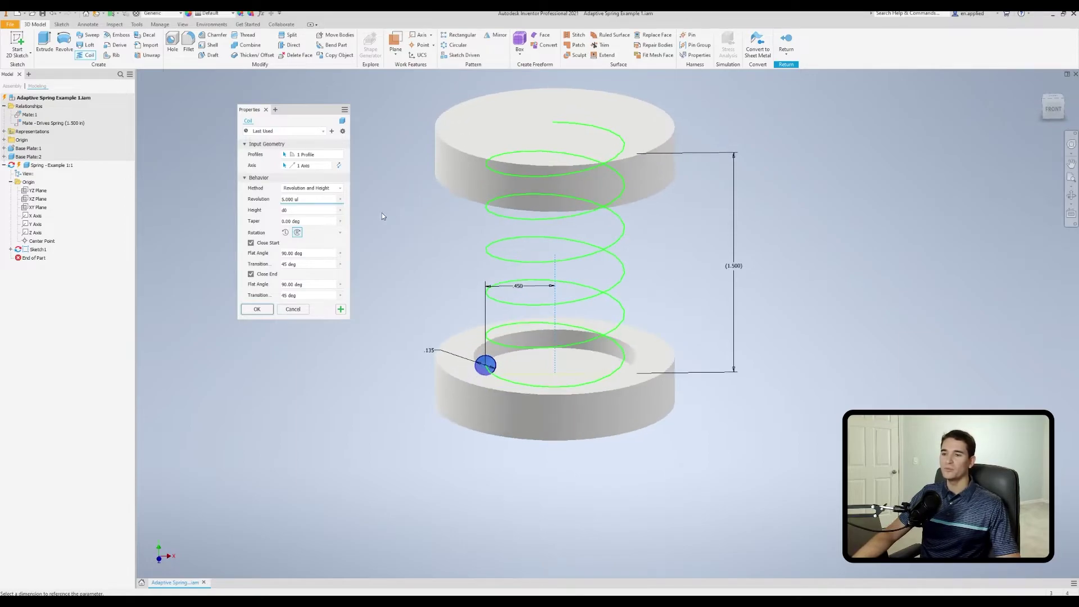
pyautogui.click(323, 190)
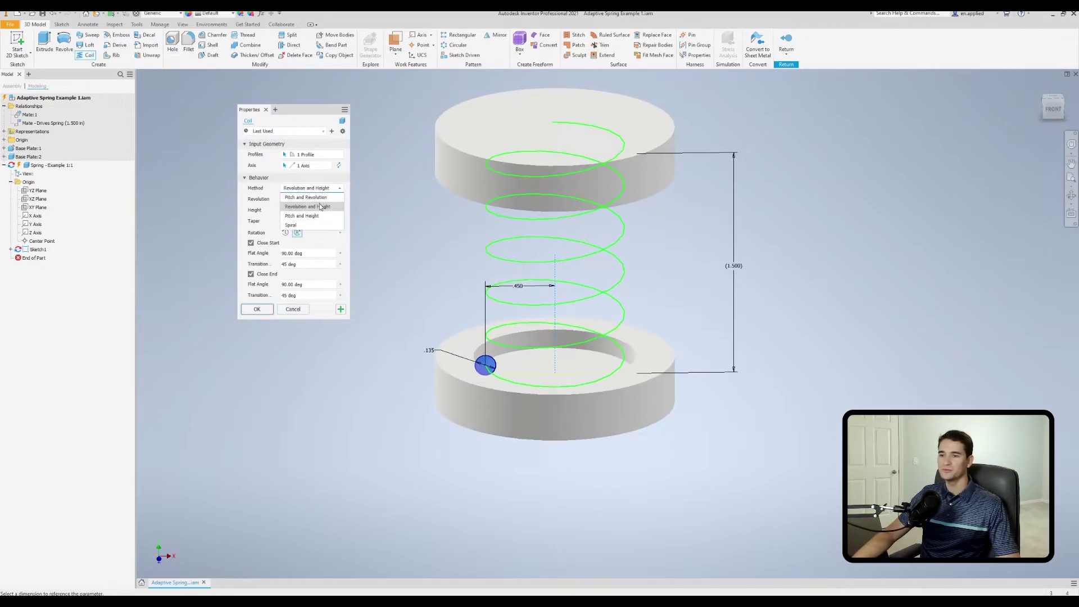
pyautogui.click(320, 207)
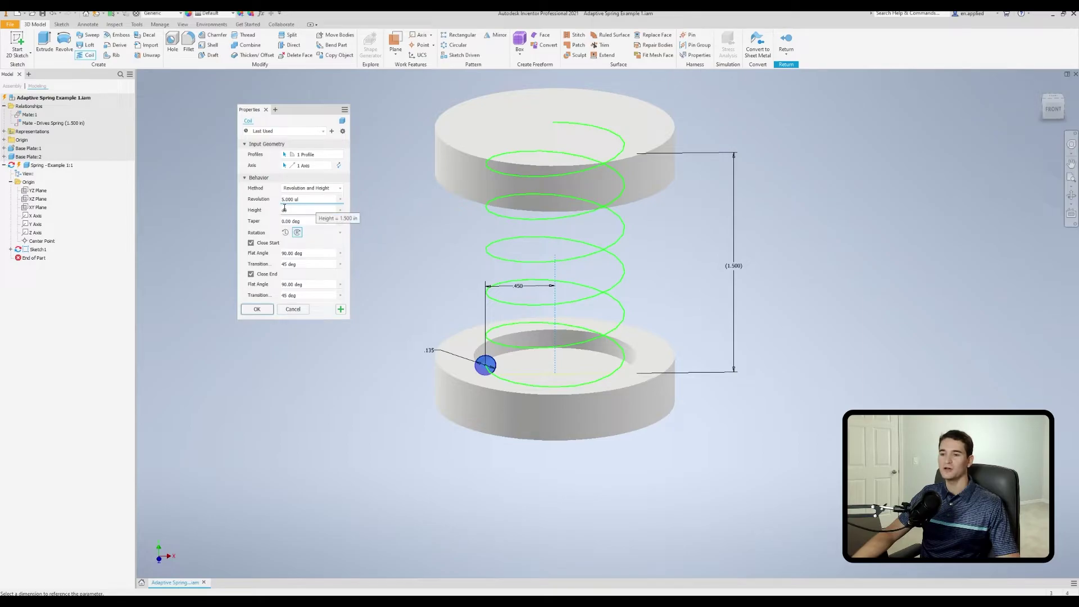
# Replace the coil's height with a reference to the sketch's driven 1.500 in dimension between the two plates.
pyautogui.moveTo(400, 226); pyautogui.dragTo(431, 207, button='middle')
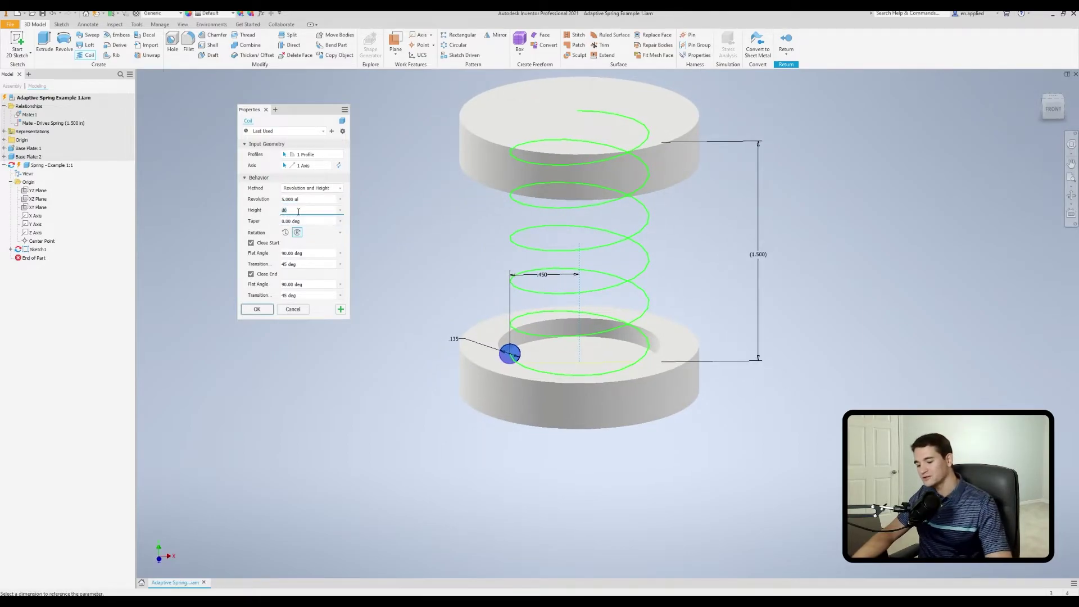
pyautogui.press('BackSpace')
pyautogui.press('BackSpace')
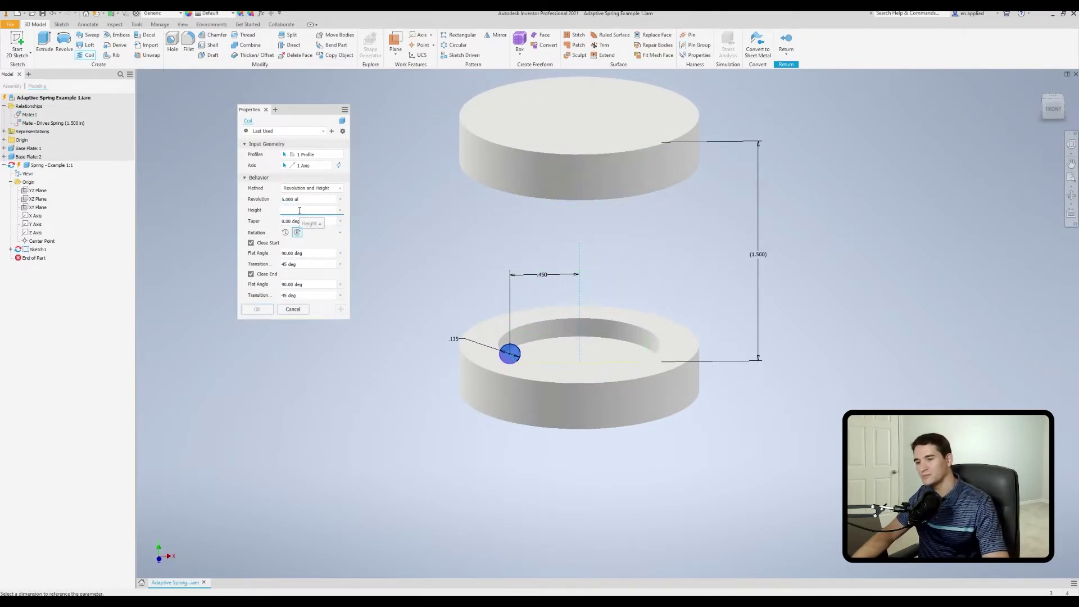
pyautogui.click(340, 210)
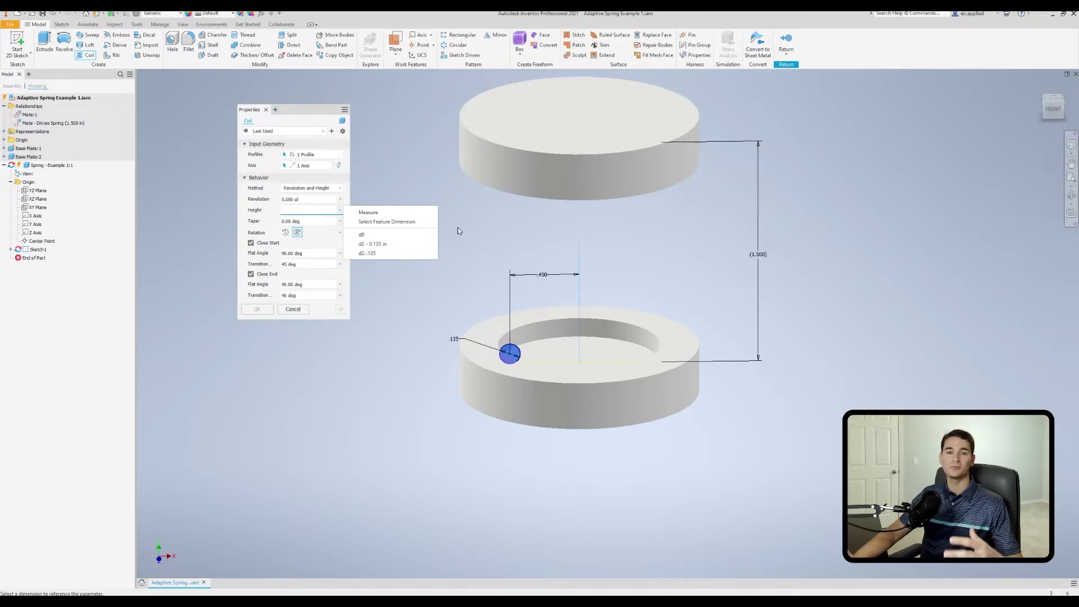
pyautogui.click(371, 221)
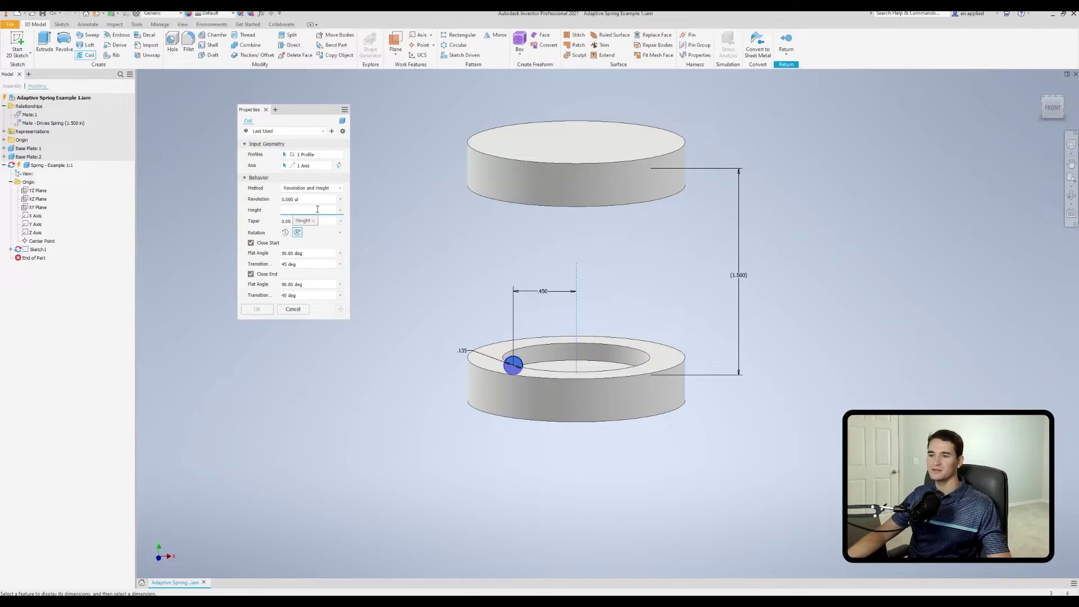
pyautogui.click(340, 211)
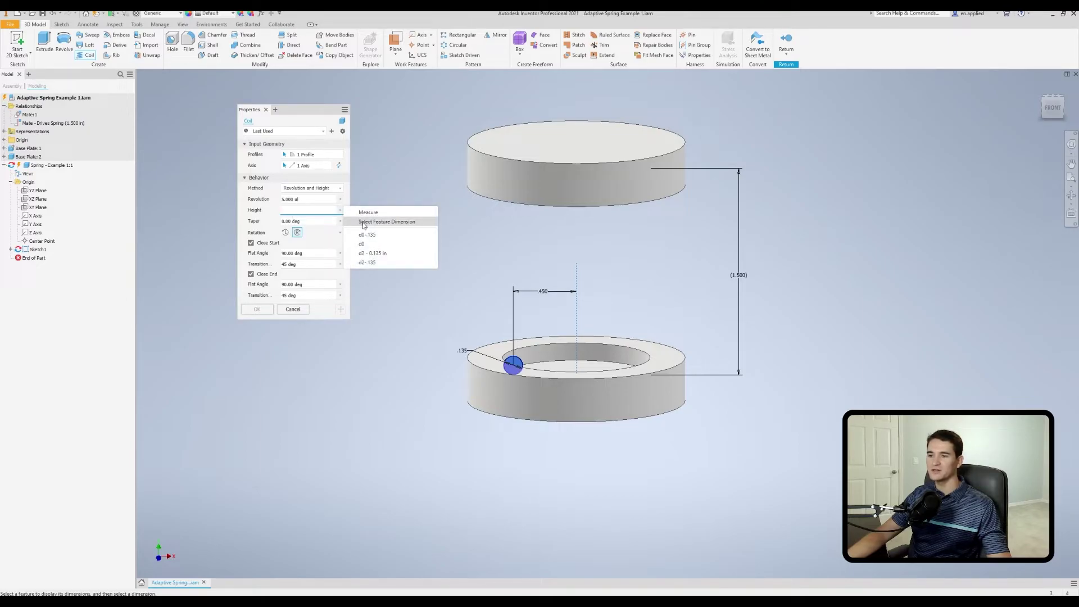
pyautogui.click(369, 222)
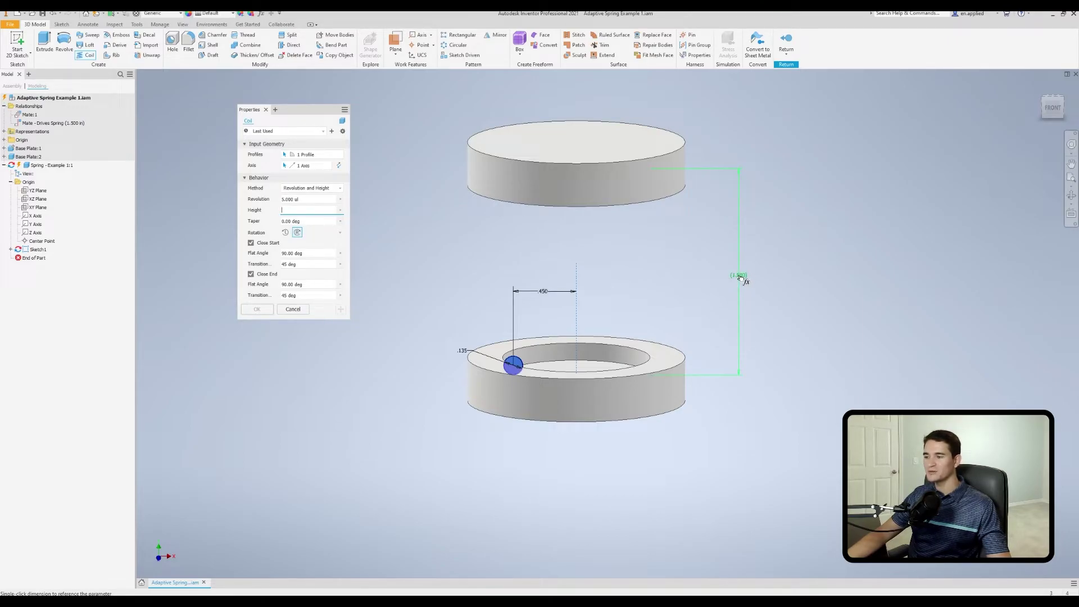
pyautogui.click(740, 277)
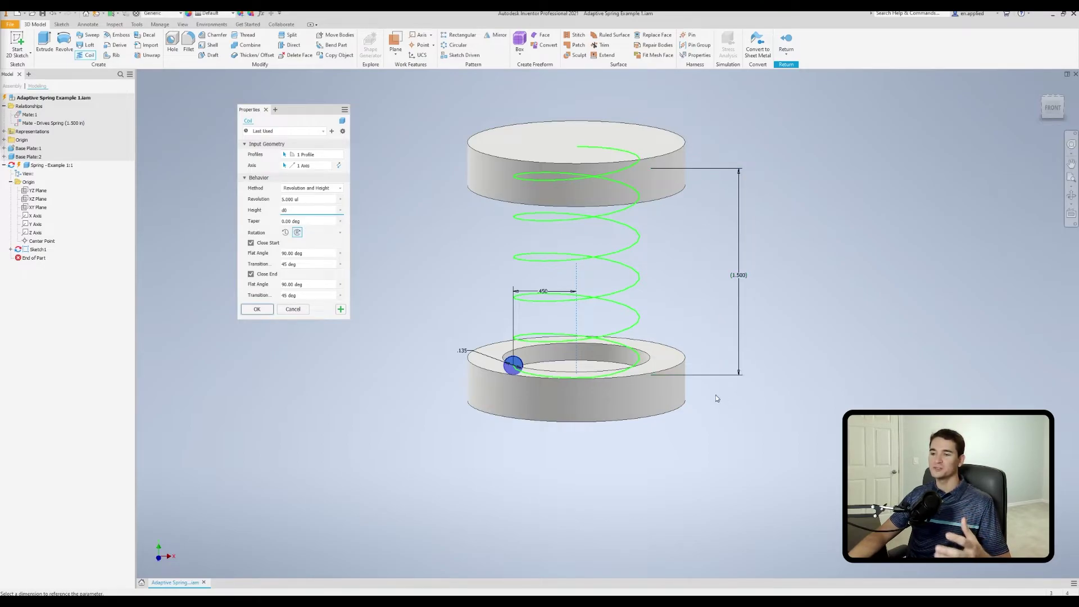
# Subtract the wire diameter from the coil's height by setting it to d0-.135, and create the coil.
pyautogui.click(340, 210)
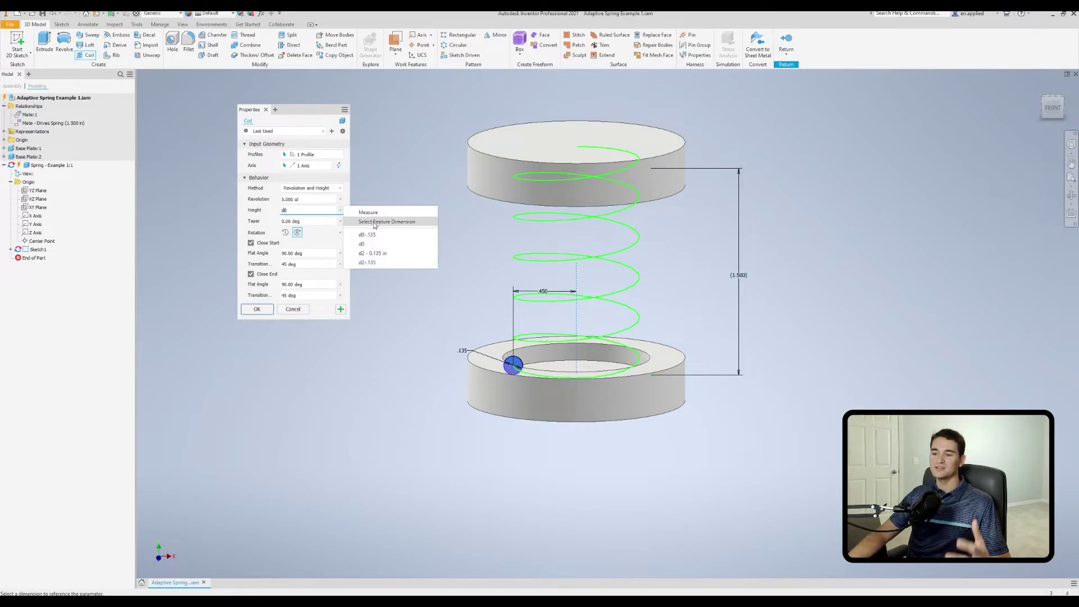
pyautogui.click(318, 211)
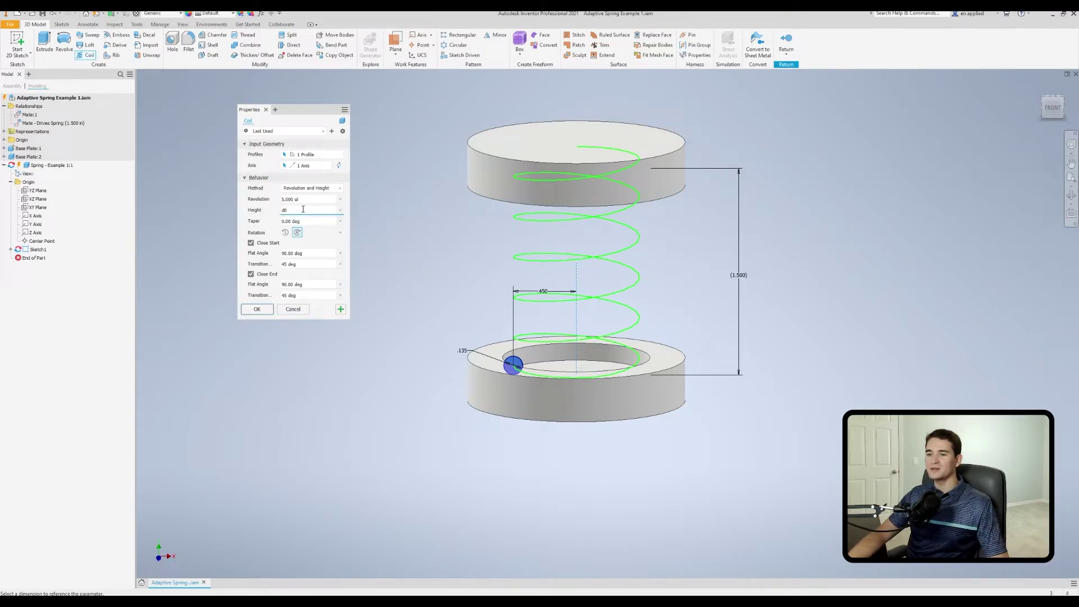
pyautogui.keyDown('shift'); pyautogui.moveTo(460, 250); pyautogui.dragTo(571, 225, button='middle'); pyautogui.keyUp('shift')
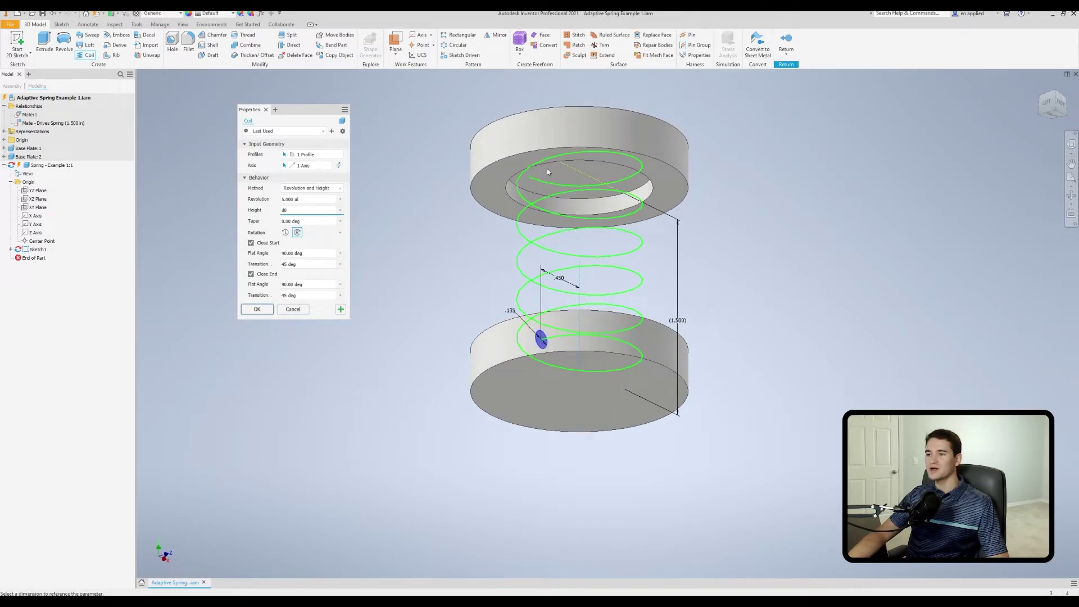
pyautogui.keyDown('shift'); pyautogui.moveTo(518, 194); pyautogui.dragTo(548, 287, button='middle'); pyautogui.keyUp('shift')
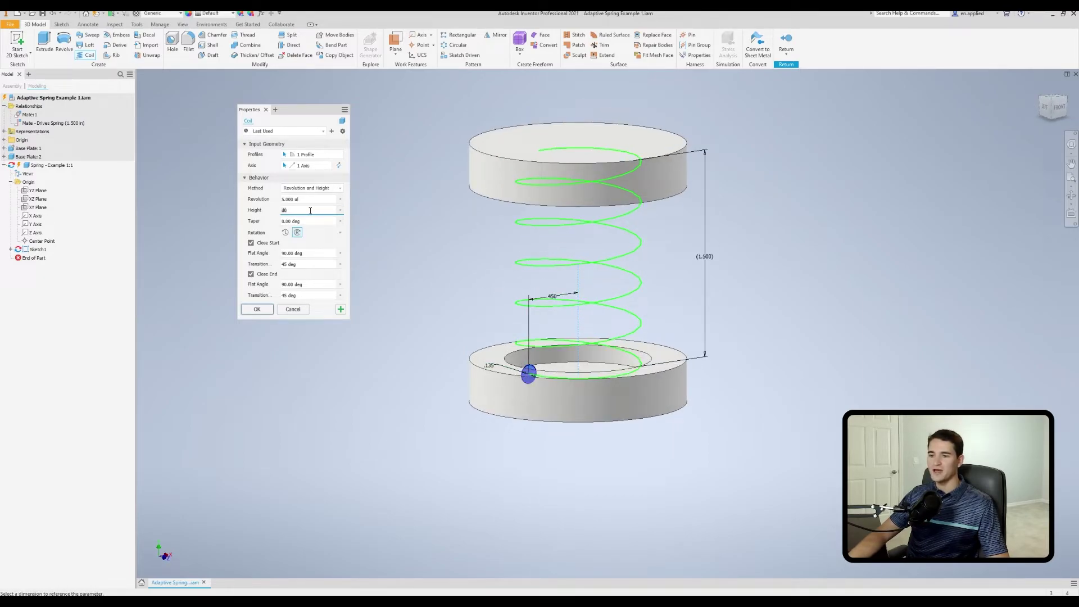
pyautogui.write('-')
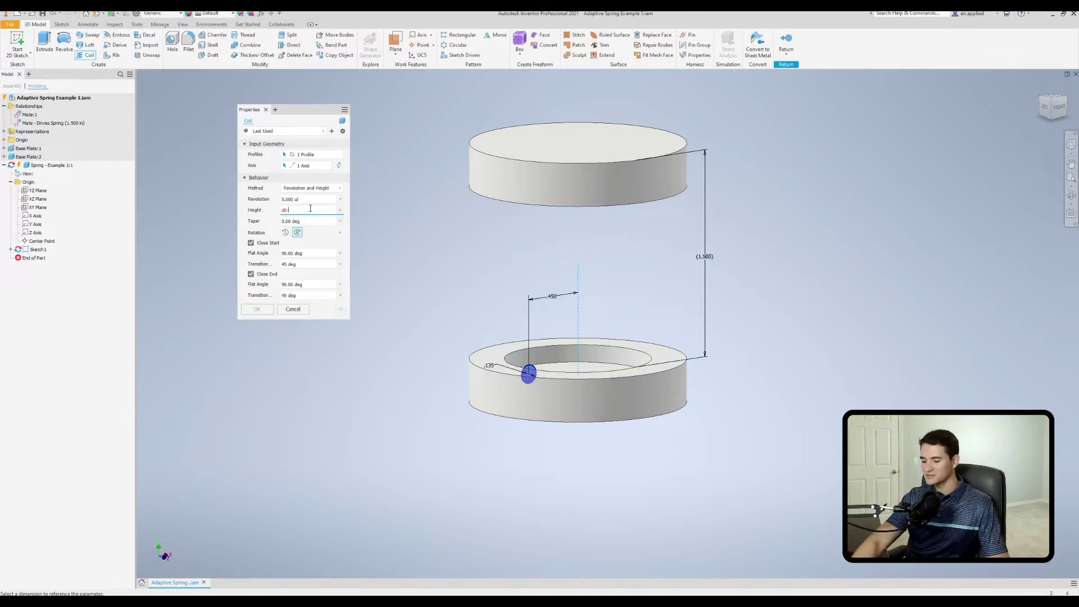
pyautogui.write('.135')
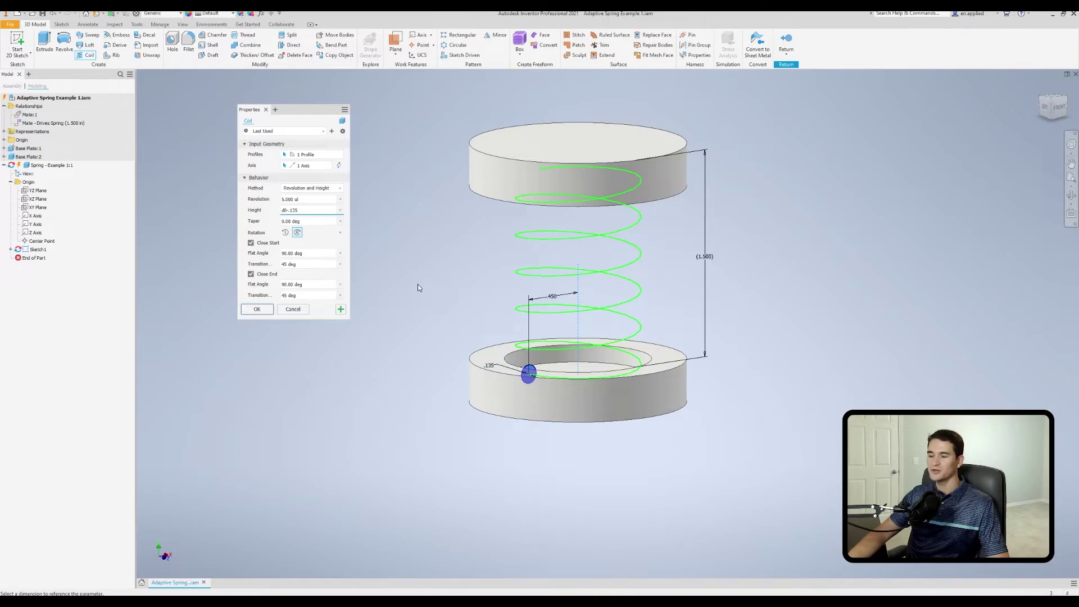
pyautogui.keyDown('shift'); pyautogui.moveTo(477, 268); pyautogui.dragTo(521, 281, button='middle'); pyautogui.keyUp('shift')
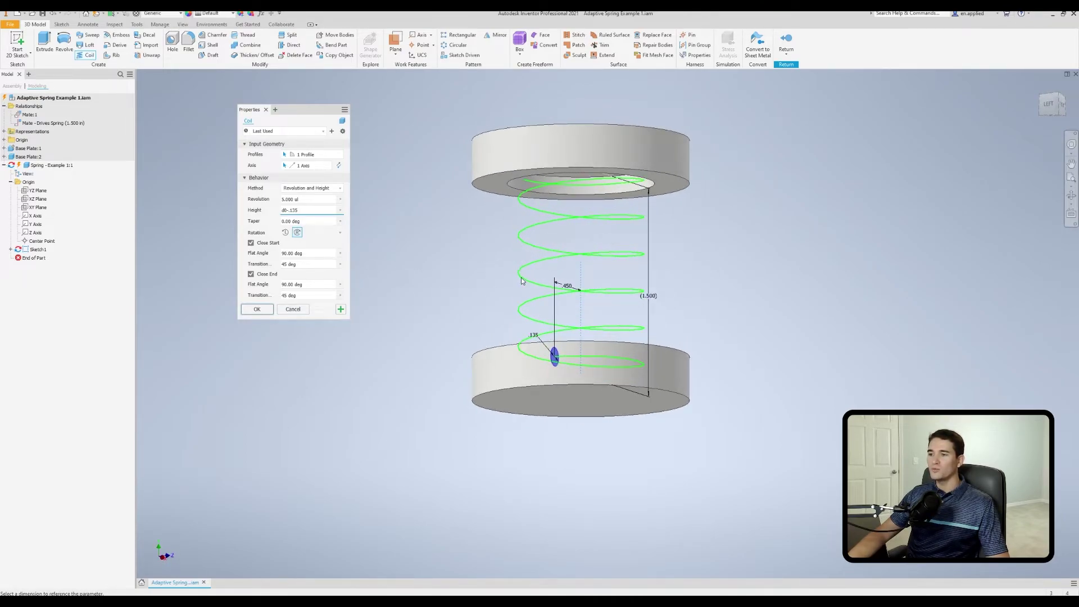
pyautogui.keyDown('shift'); pyautogui.moveTo(553, 214); pyautogui.dragTo(541, 194, button='middle'); pyautogui.keyUp('shift')
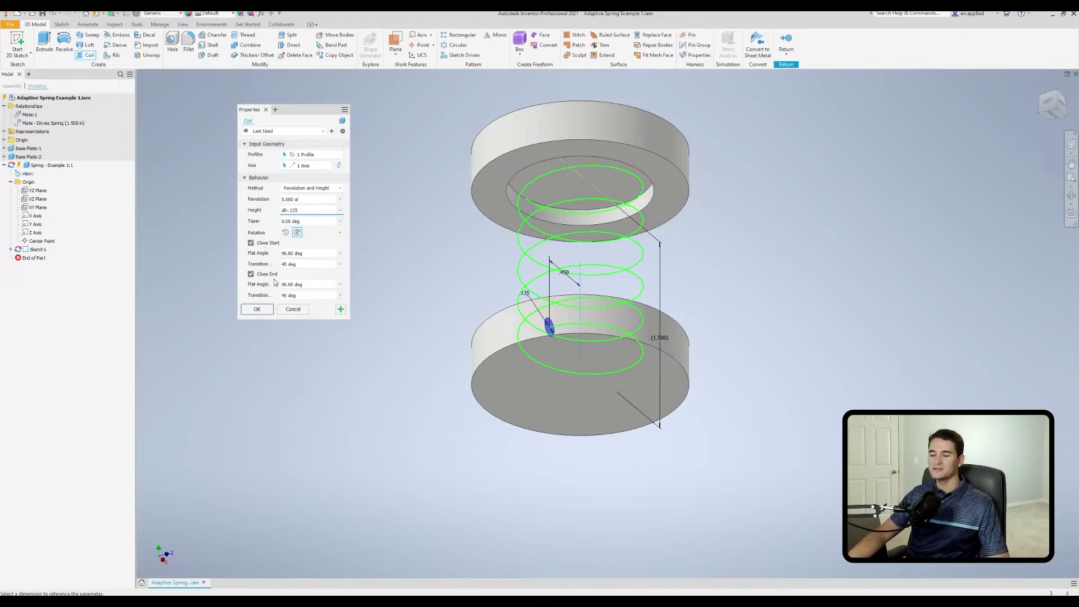
pyautogui.keyDown('shift'); pyautogui.moveTo(384, 260); pyautogui.dragTo(568, 245, button='middle'); pyautogui.keyUp('shift')
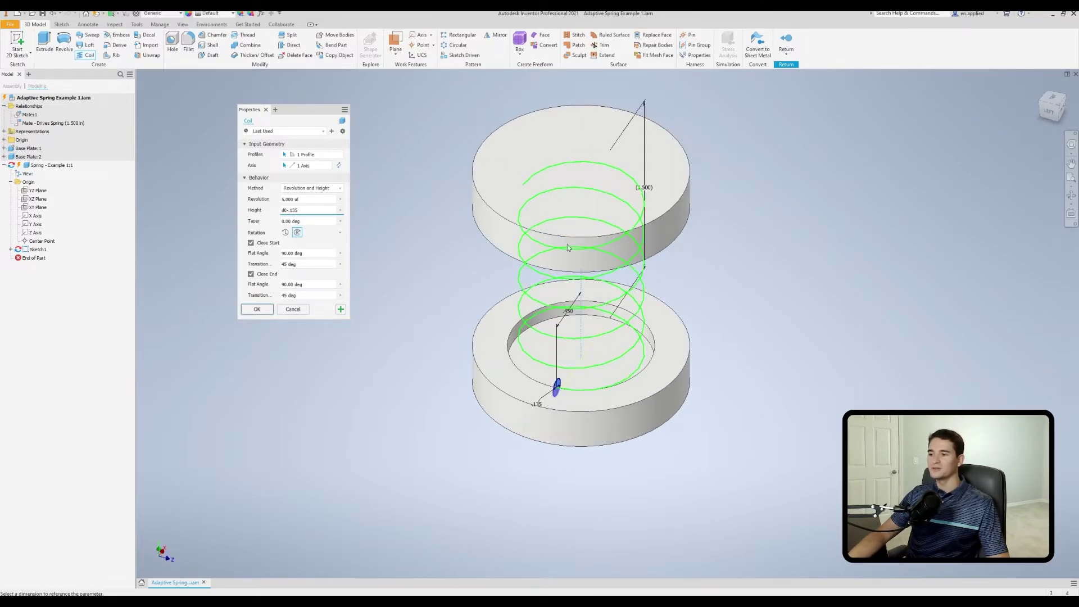
pyautogui.click(264, 310)
pyautogui.keyDown('shift'); pyautogui.moveTo(424, 351); pyautogui.dragTo(497, 371, button='middle'); pyautogui.keyUp('shift')
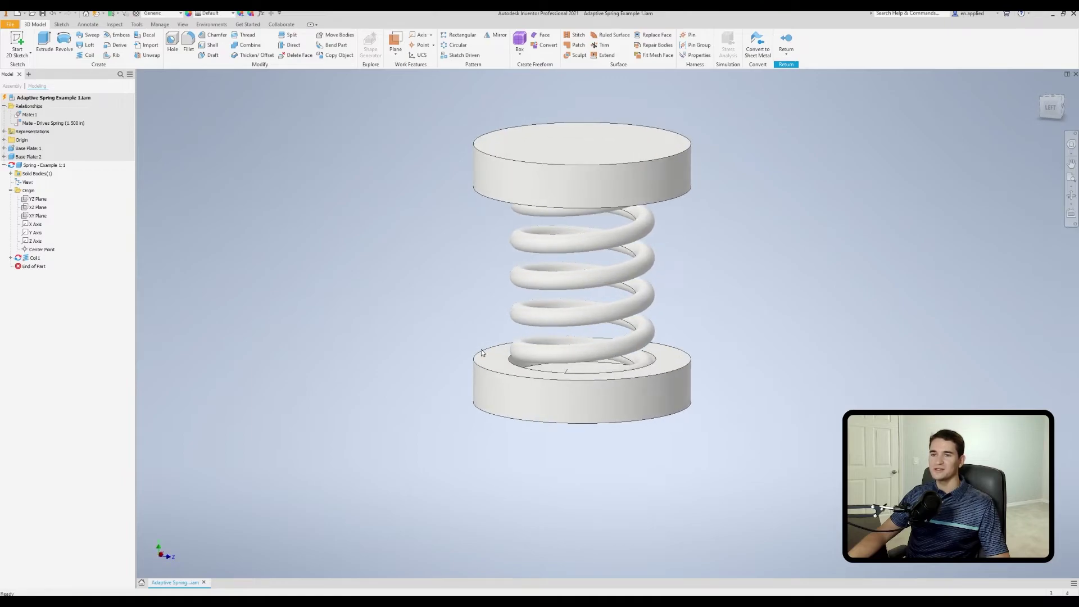
# Temporarily half-section the model at the coil's upper end face to inspect the spring's fit in both plates, and cancel the section.
pyautogui.click(184, 24)
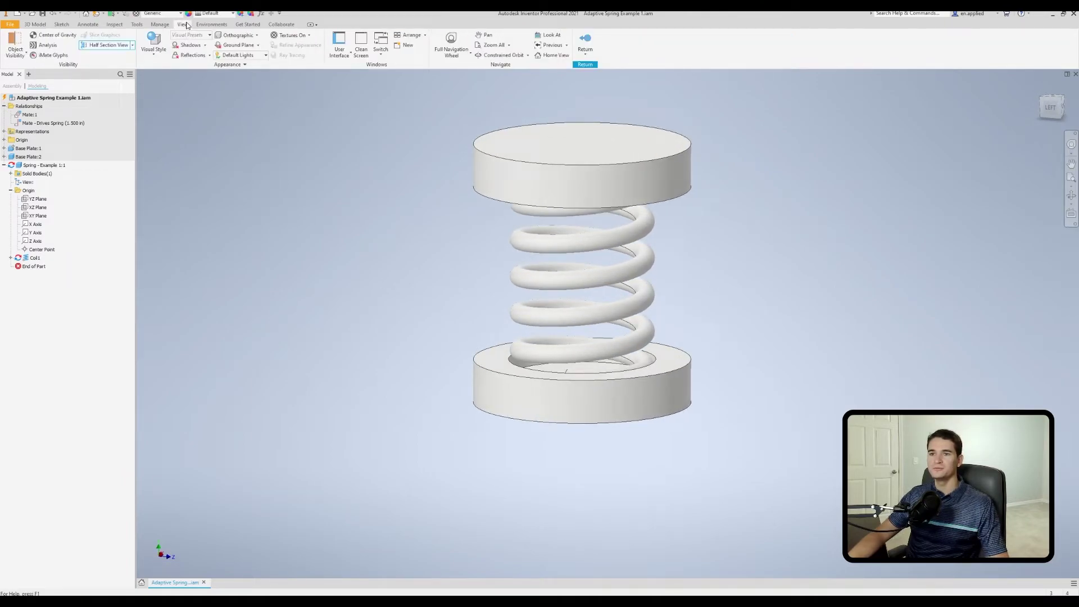
pyautogui.click(108, 45)
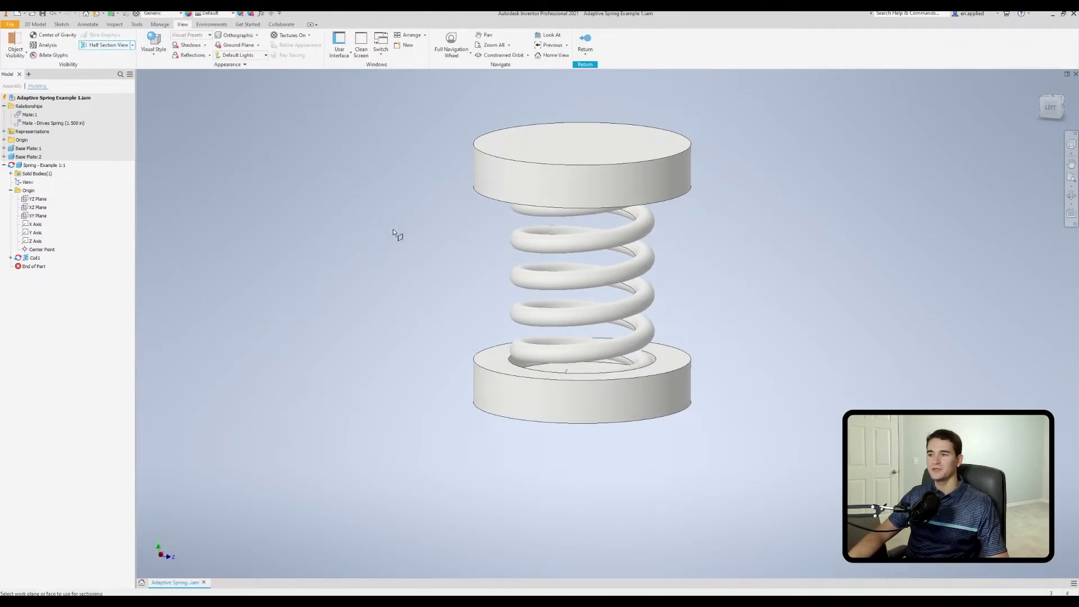
pyautogui.keyDown('shift'); pyautogui.moveTo(558, 197); pyautogui.dragTo(522, 183, button='middle'); pyautogui.keyUp('shift')
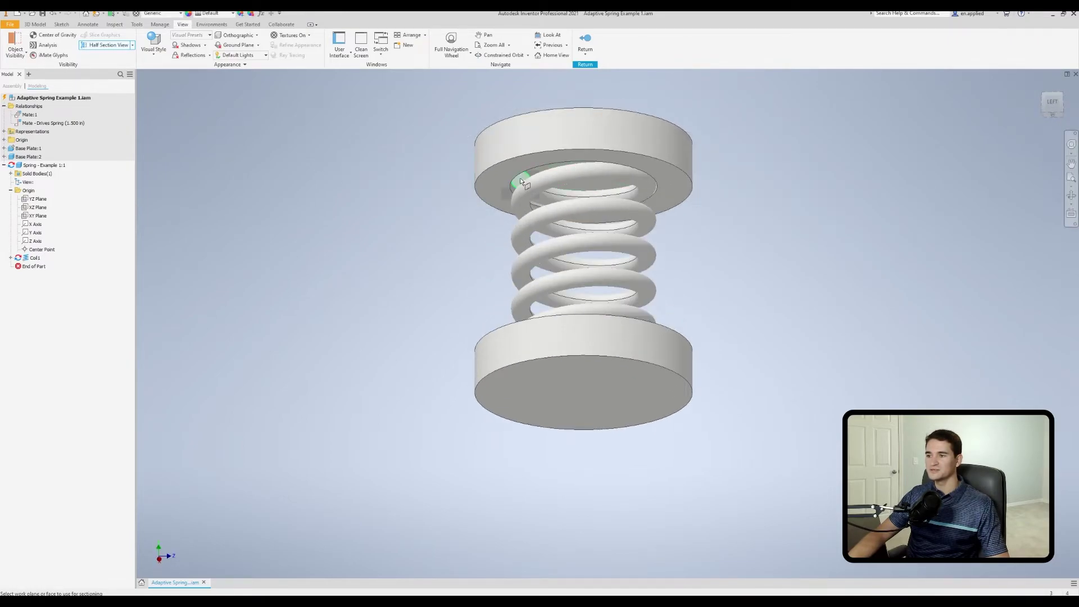
pyautogui.click(518, 181)
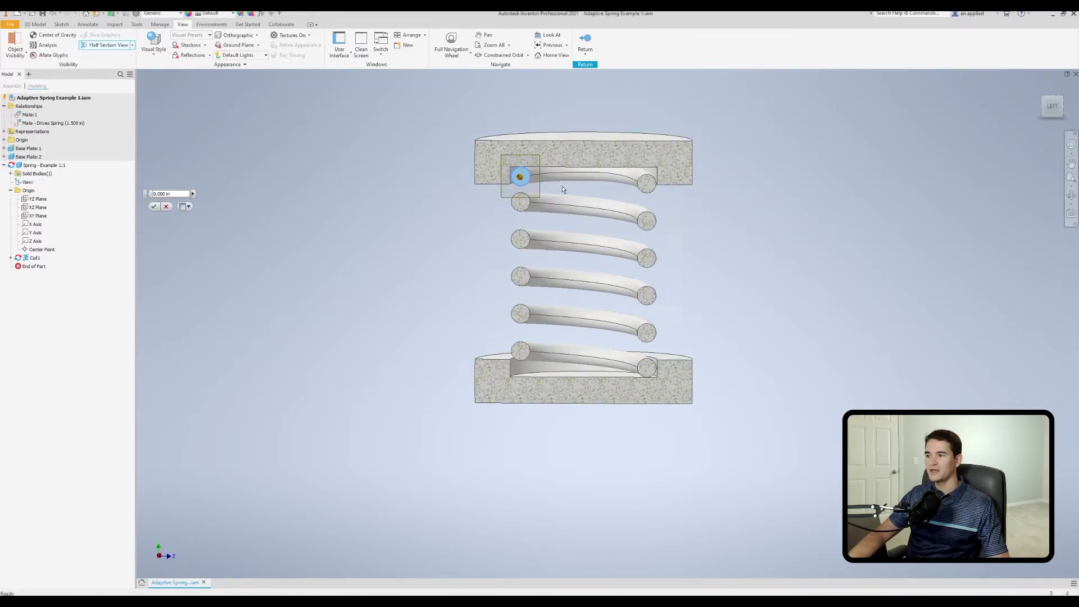
pyautogui.scroll(2, 560, 194)
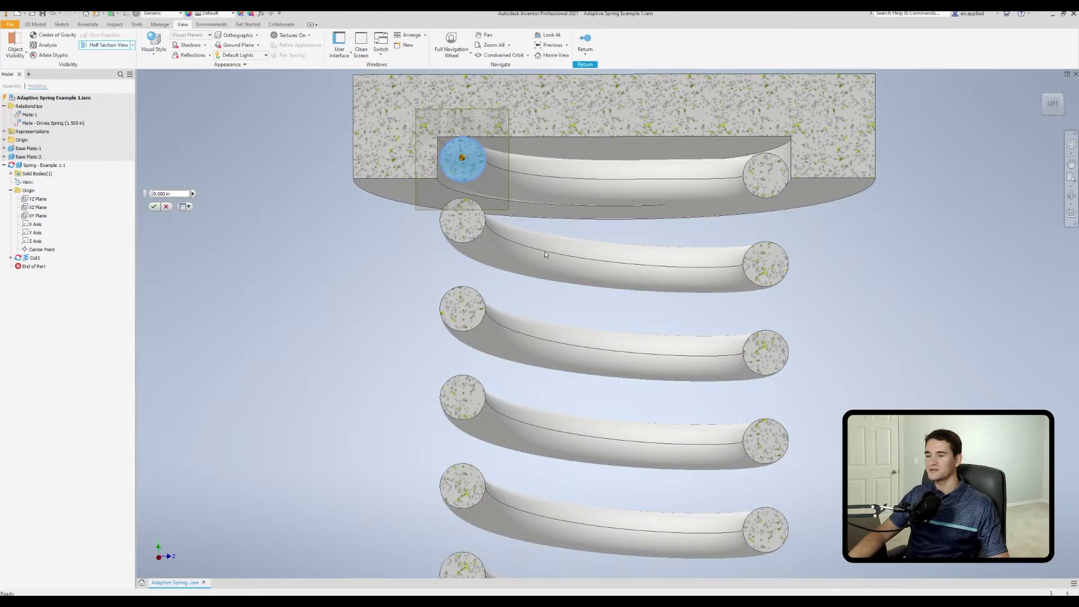
pyautogui.scroll(-5, 545, 254)
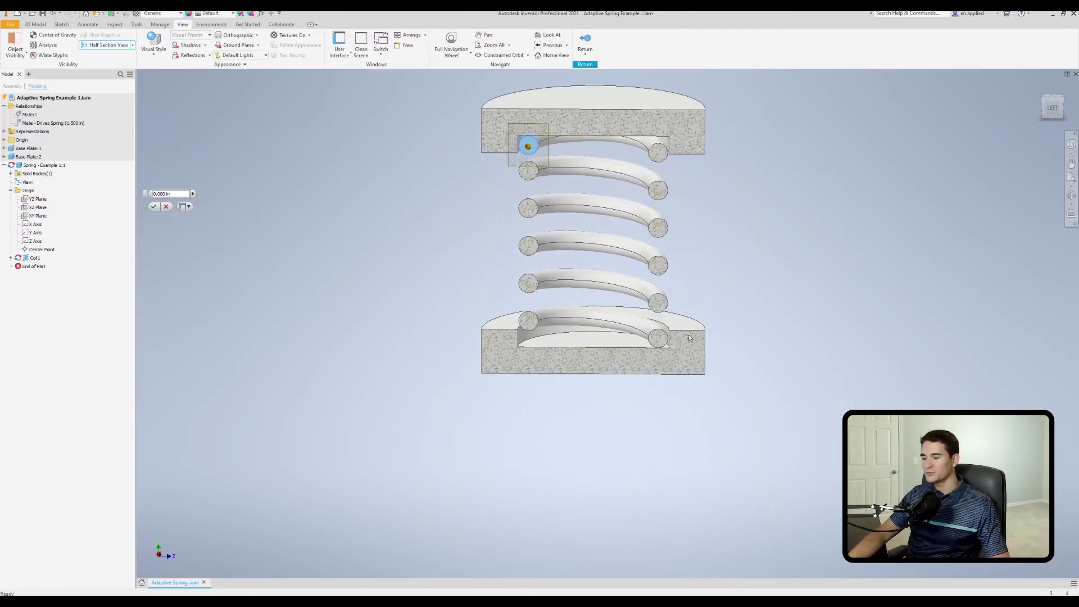
pyautogui.scroll(3, 690, 338)
pyautogui.scroll(-4, 582, 337)
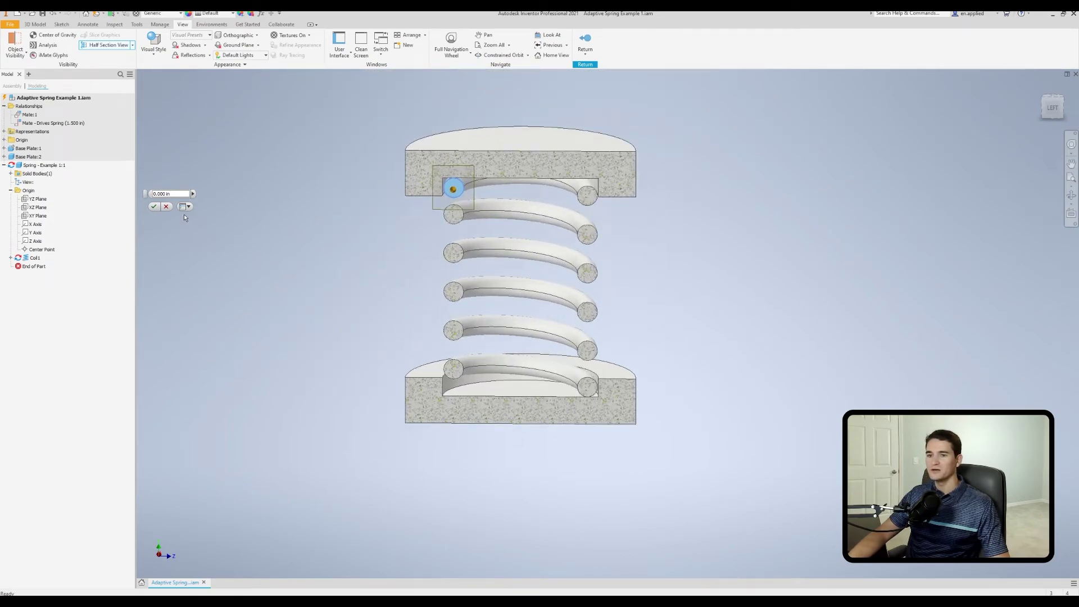
pyautogui.click(166, 206)
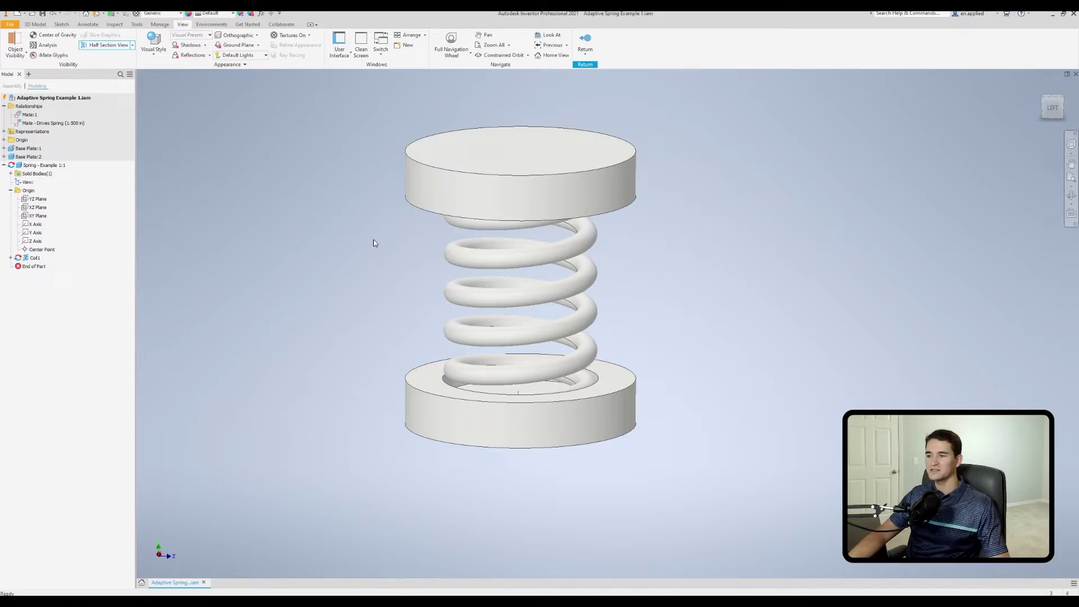
# Finish editing the spring part and return to the top-level assembly in its home view.
pyautogui.press('F4')
pyautogui.moveTo(463, 271); pyautogui.dragTo(440, 272)
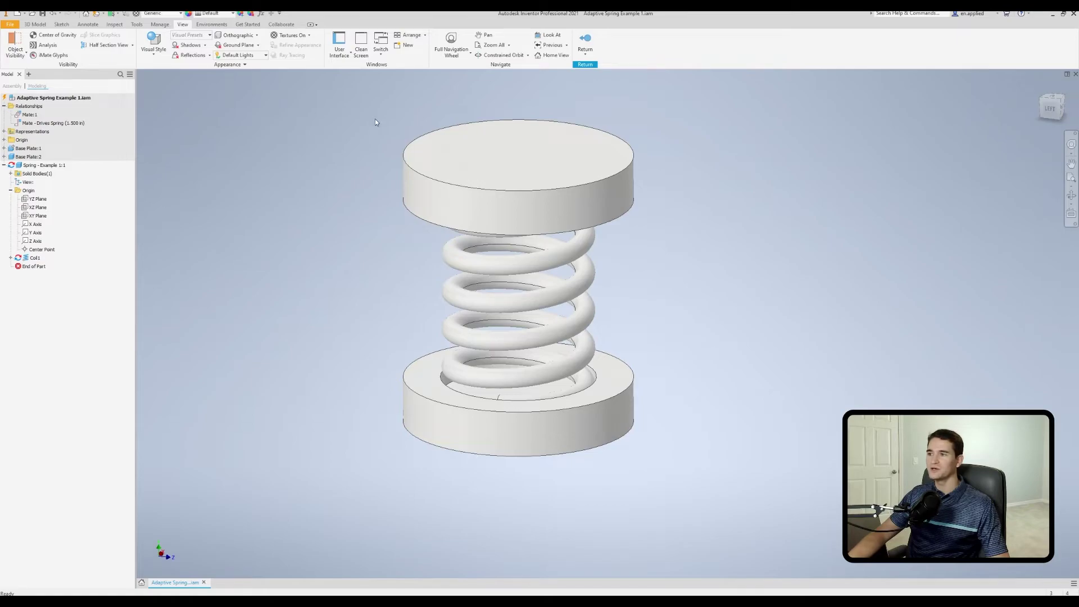
pyautogui.click(585, 40)
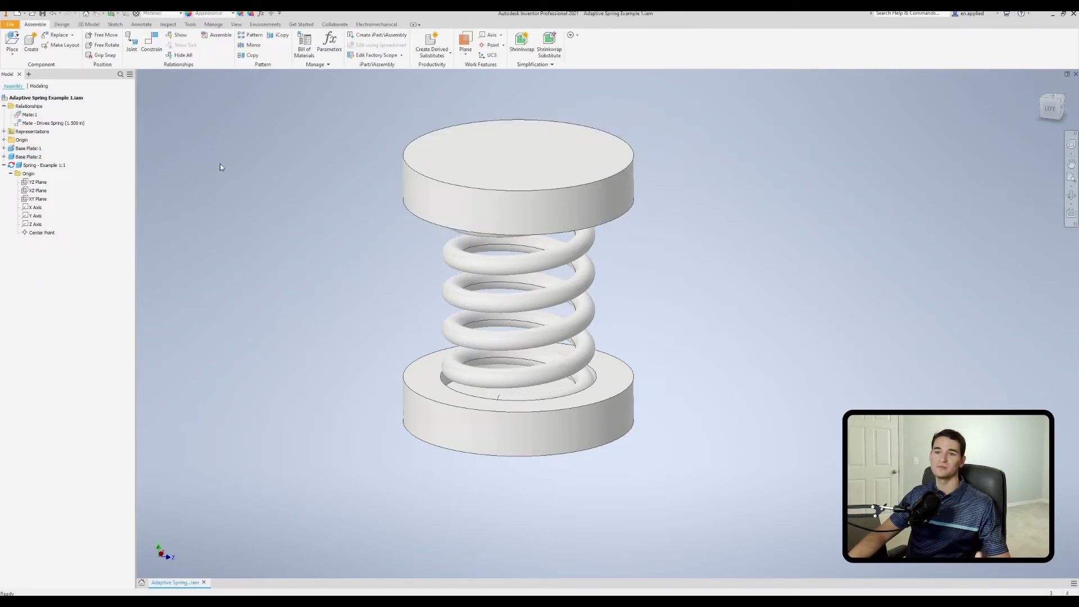
pyautogui.press('Home')
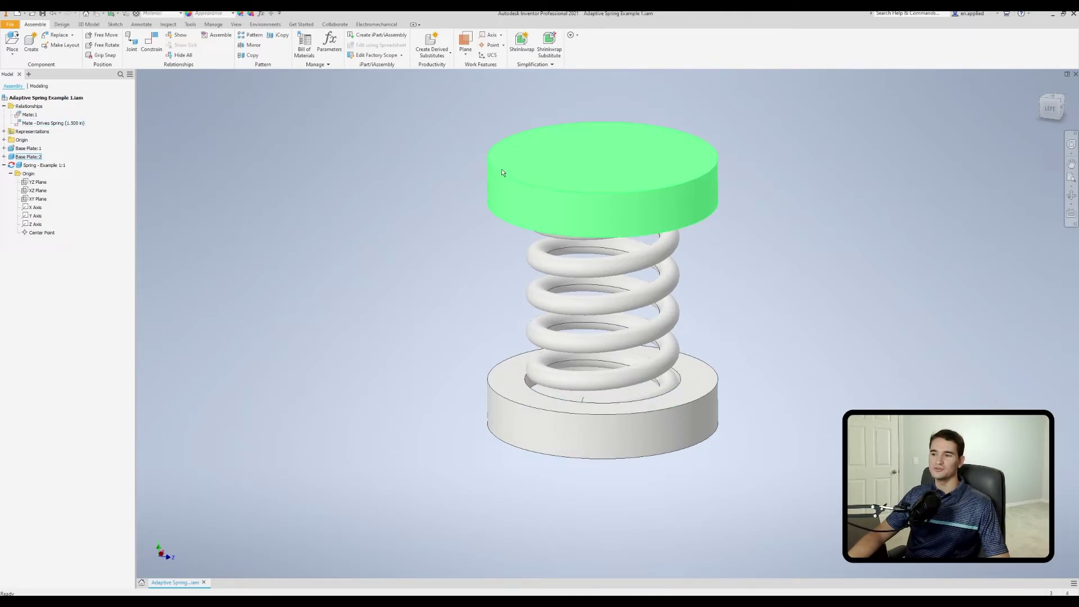
# Drive the spring mate from 1.500 in to 1.250 in and back with Drive Adaptivity enabled to check the spring's compression.
pyautogui.rightClick(71, 124)
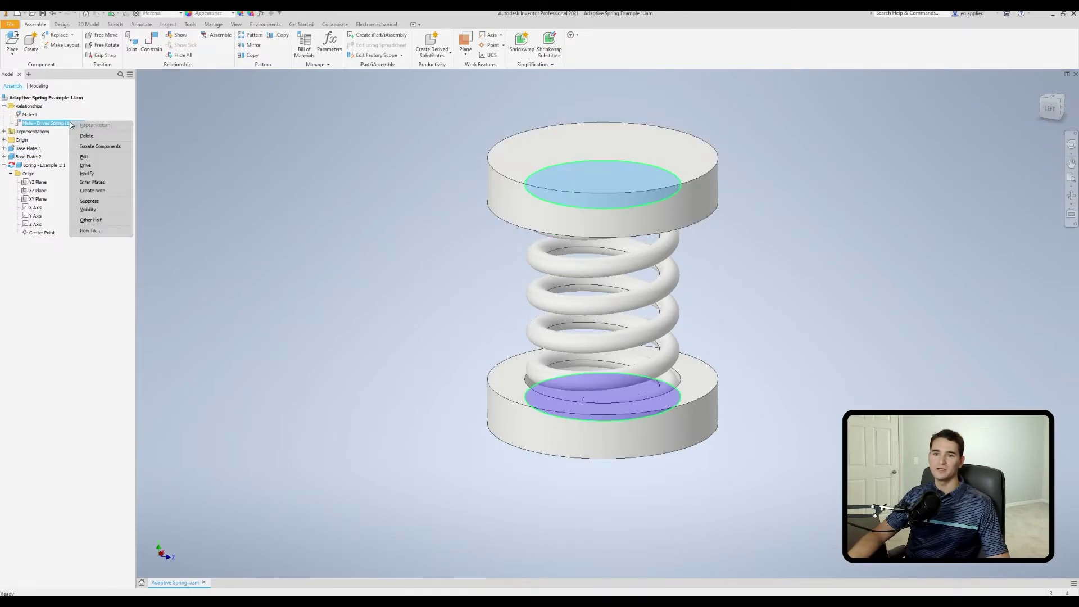
pyautogui.click(94, 164)
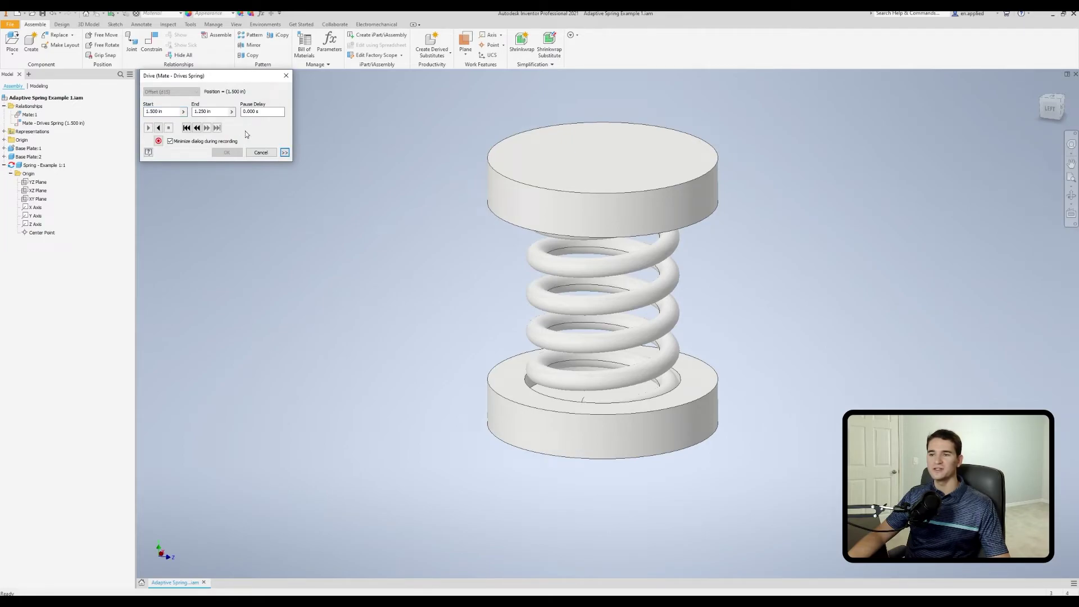
pyautogui.click(285, 154)
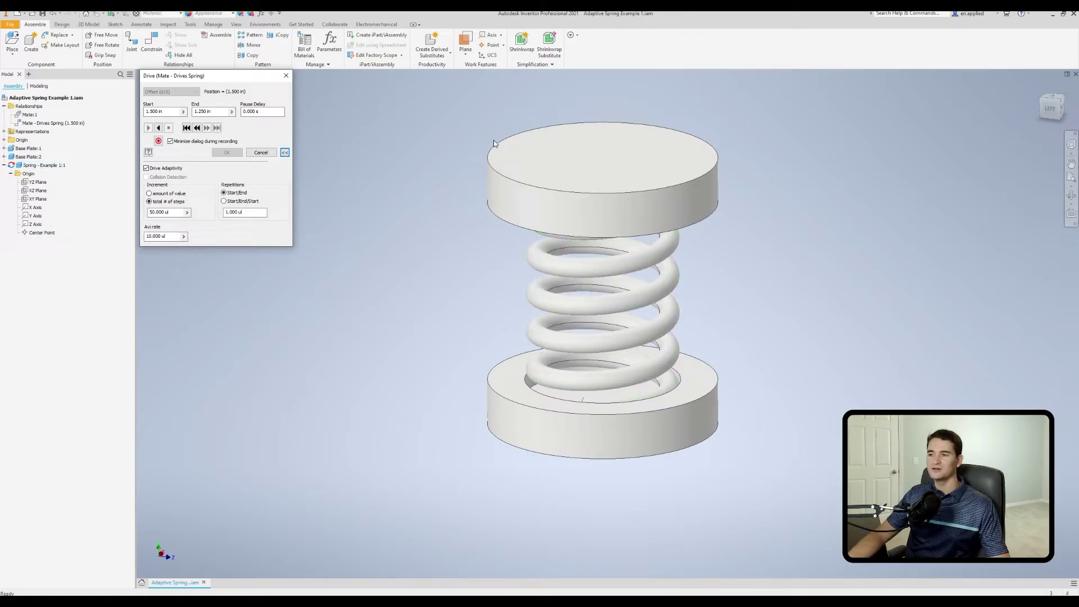
pyautogui.click(159, 128)
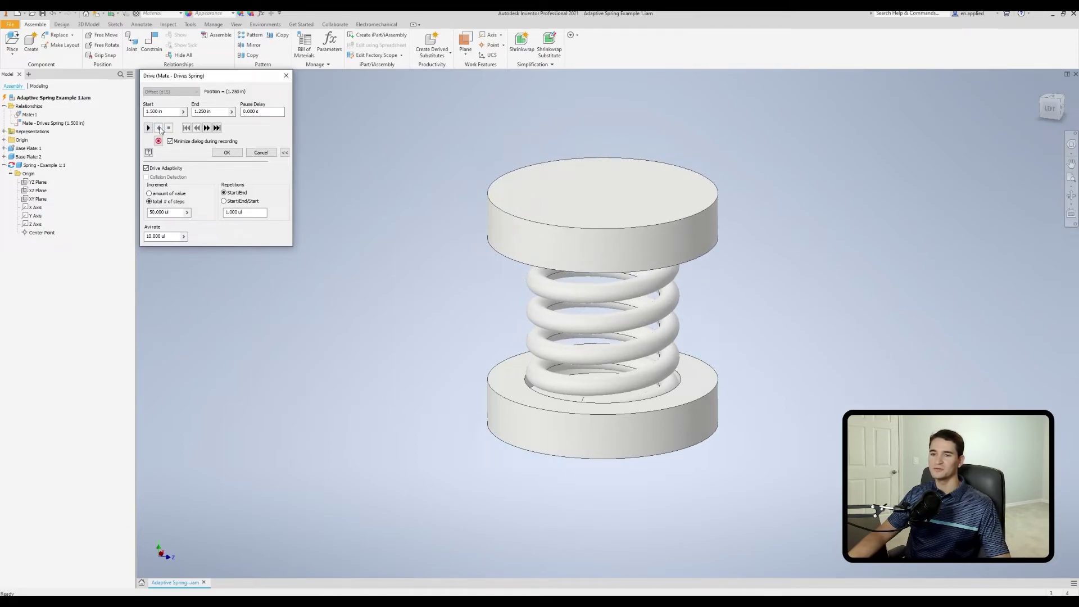
pyautogui.click(159, 128)
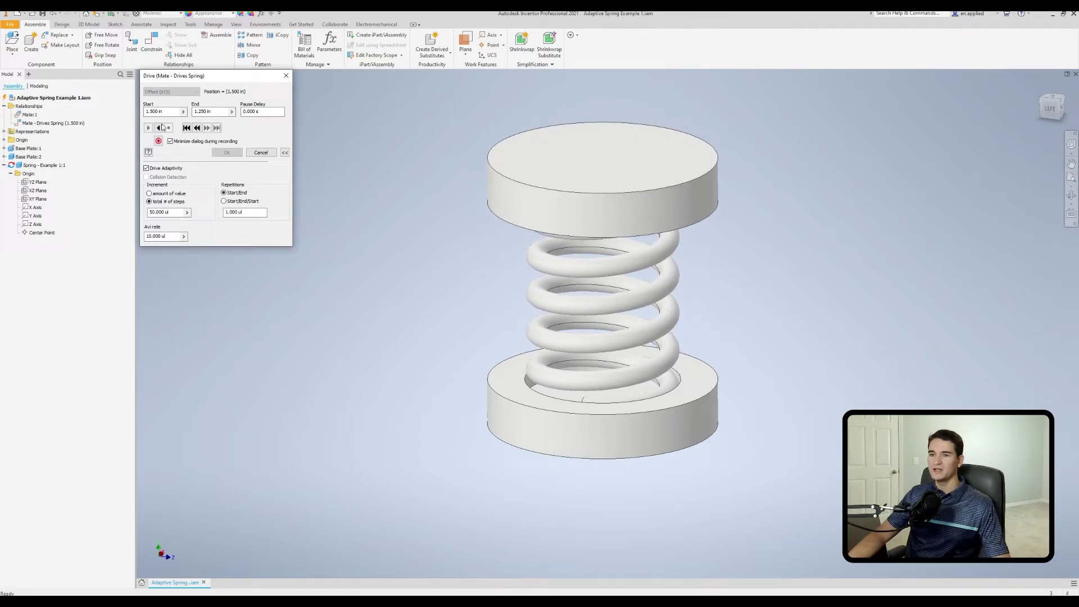
# Set the drive's end value to 1.75 in, run it forward to check the spring's extension, and cancel the drive.
pyautogui.doubleClick(200, 112)
pyautogui.press('BackSpace')
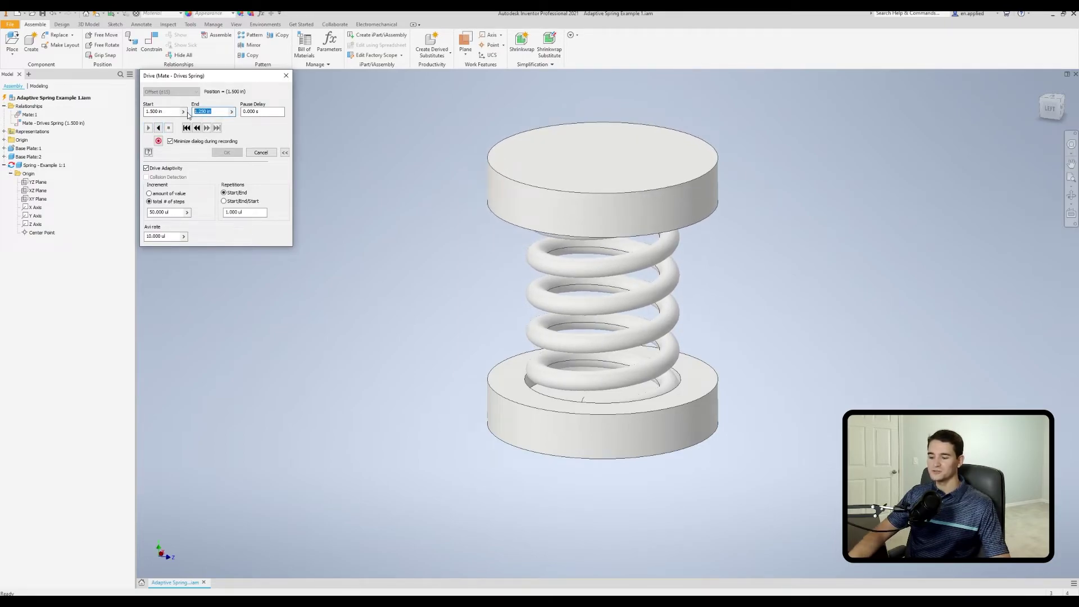
pyautogui.write('1.75')
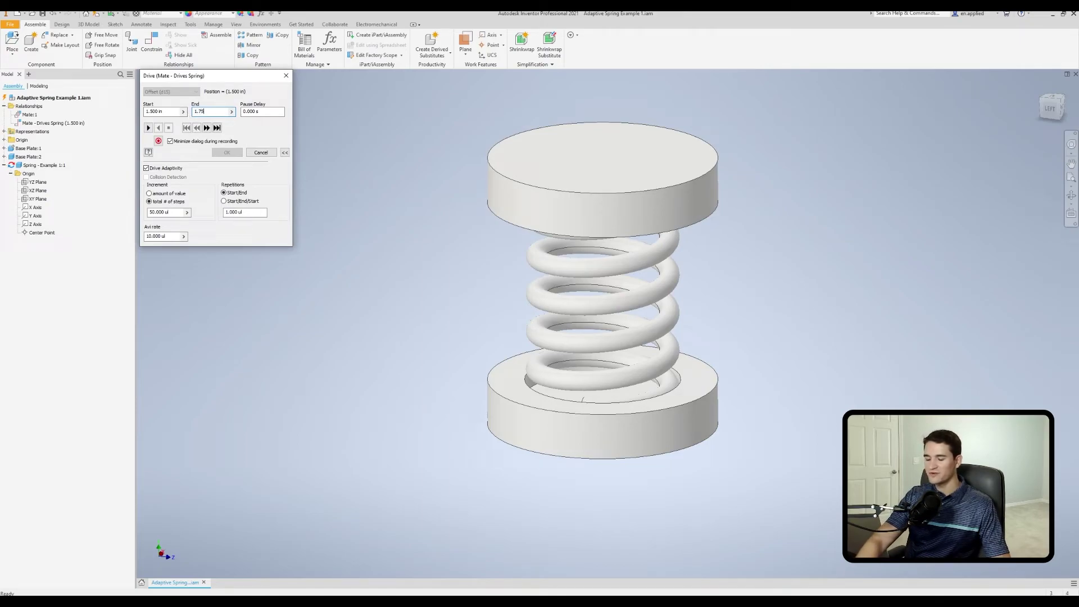
pyautogui.click(149, 128)
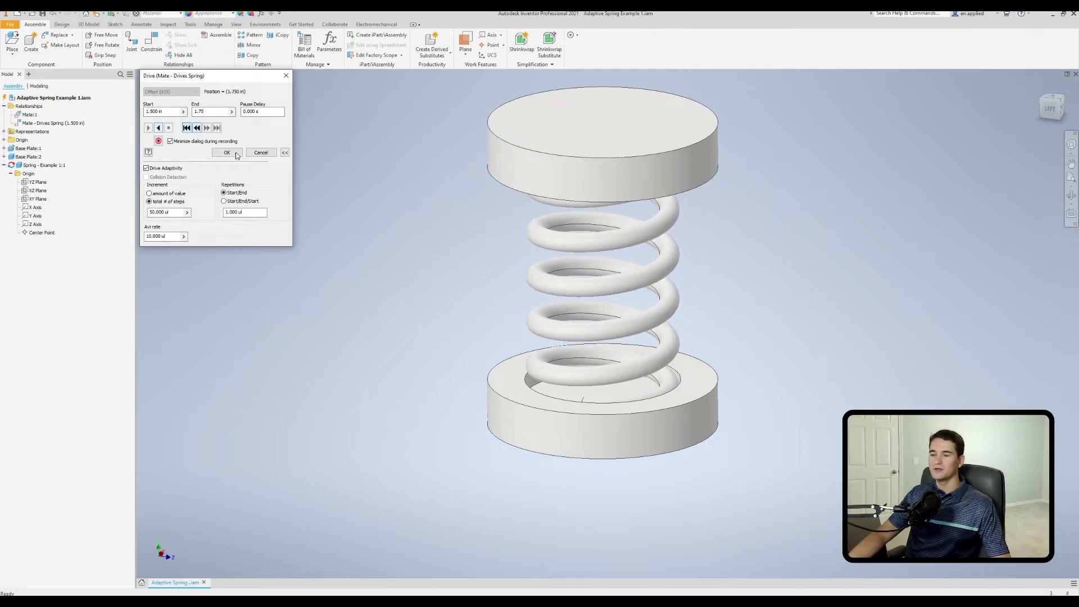
pyautogui.click(262, 152)
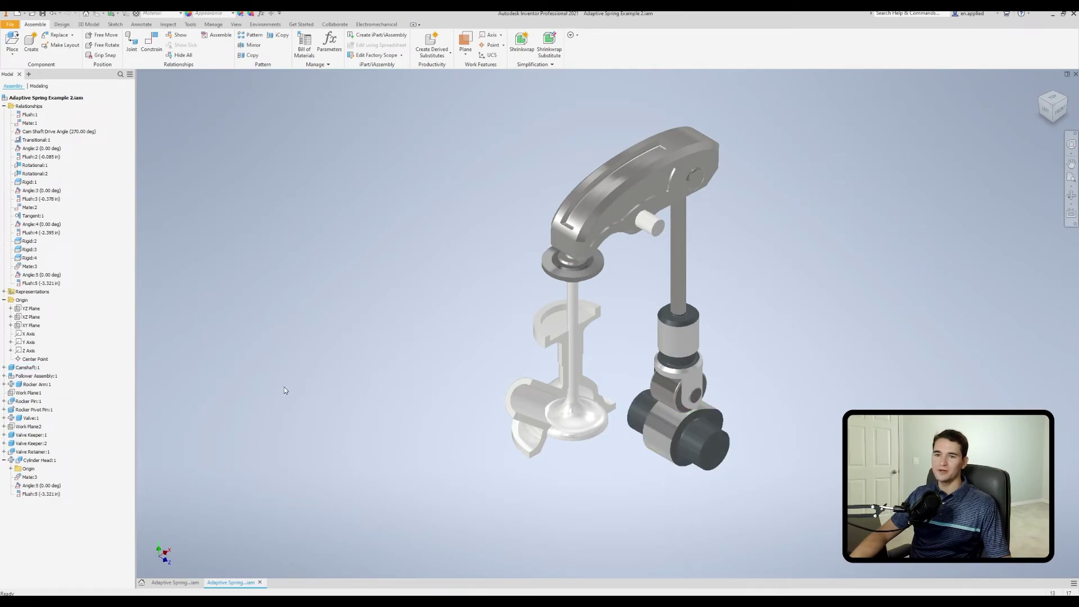
# In Adaptive Spring Example 2, drive the Cam Shaft Drive Angle from 180 toward 1000 degrees, cancel, and examine the valve and cylinder head.
pyautogui.rightClick(77, 134)
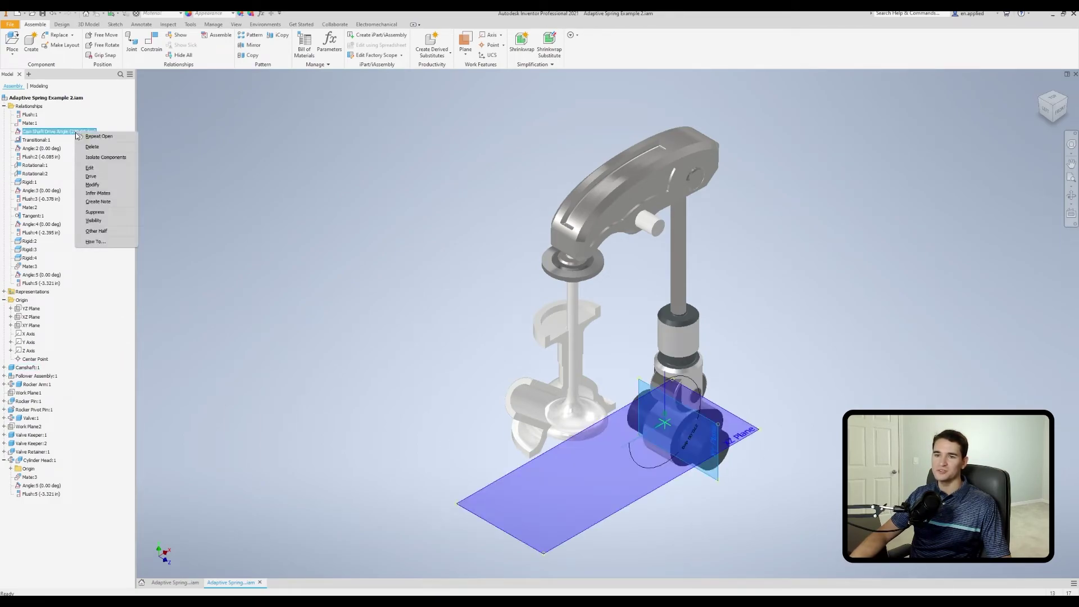
pyautogui.click(100, 175)
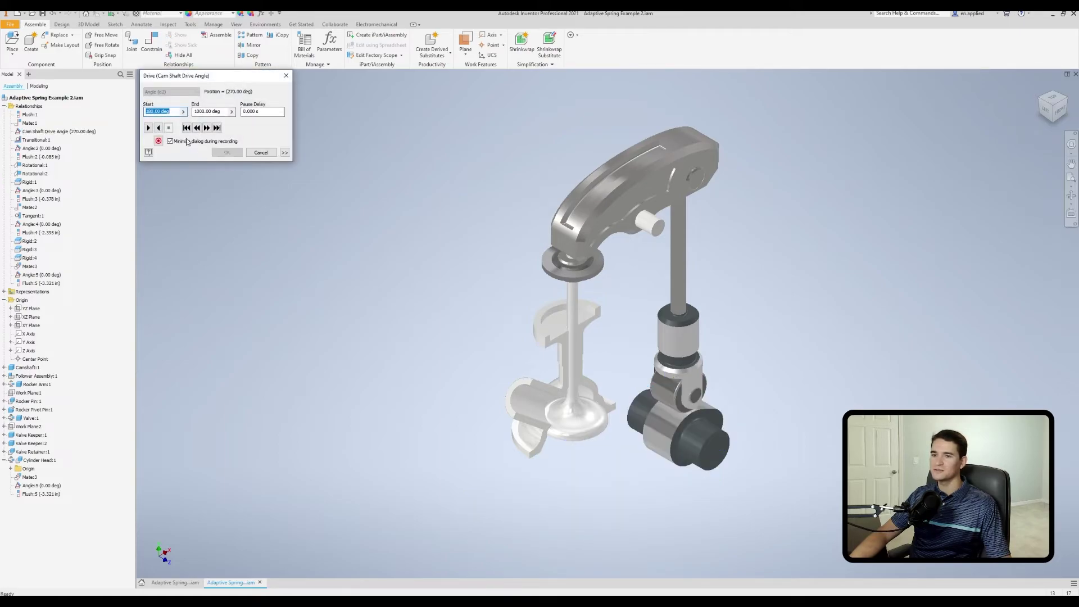
pyautogui.click(148, 128)
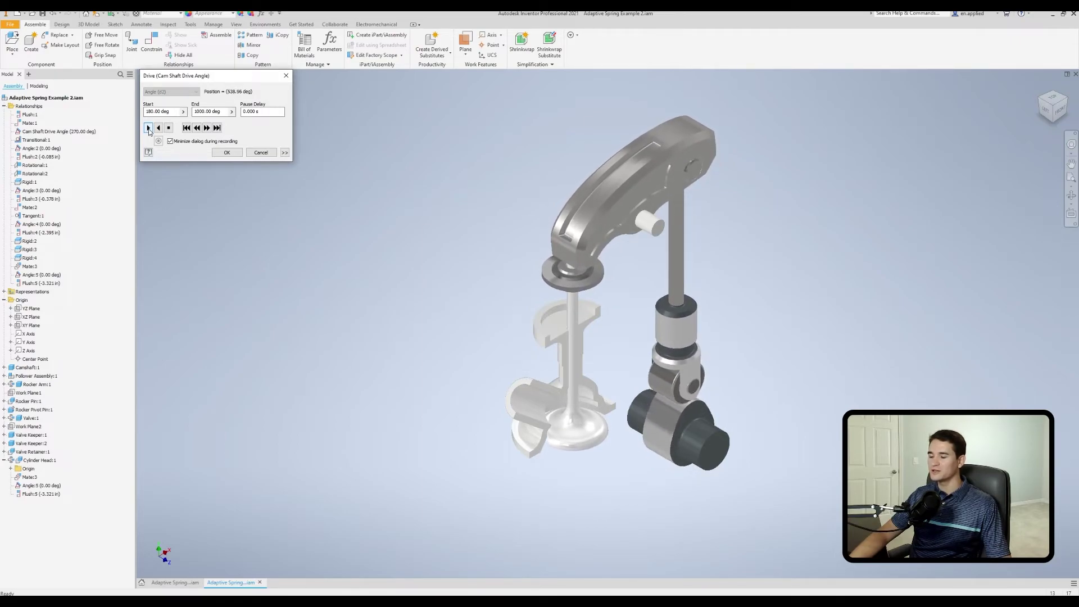
pyautogui.click(262, 153)
pyautogui.keyDown('shift'); pyautogui.moveTo(600, 338); pyautogui.dragTo(541, 298, button='middle'); pyautogui.keyUp('shift')
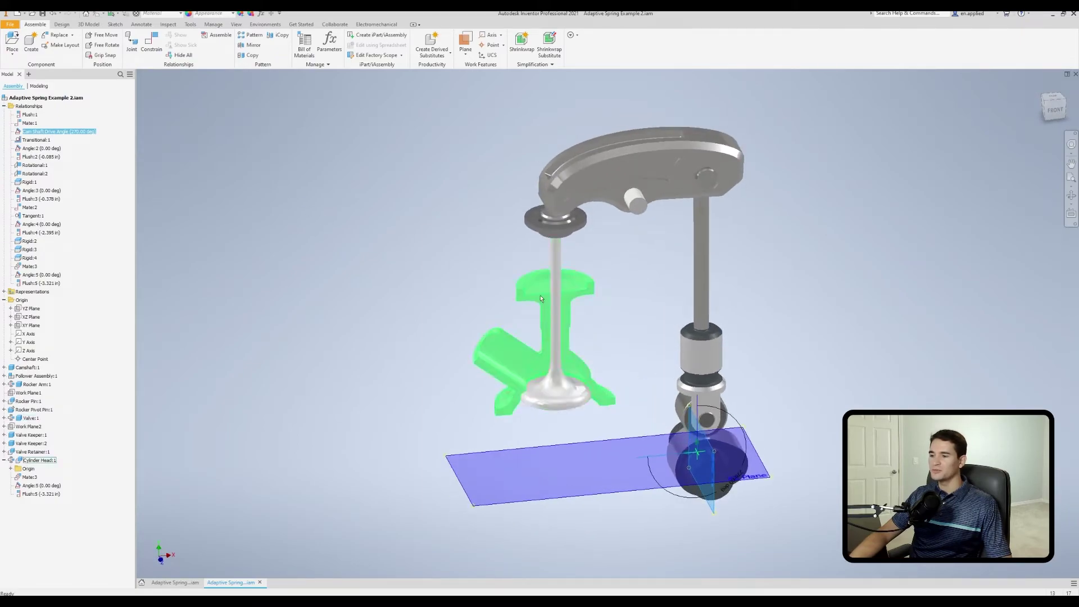
pyautogui.scroll(4, 557, 296)
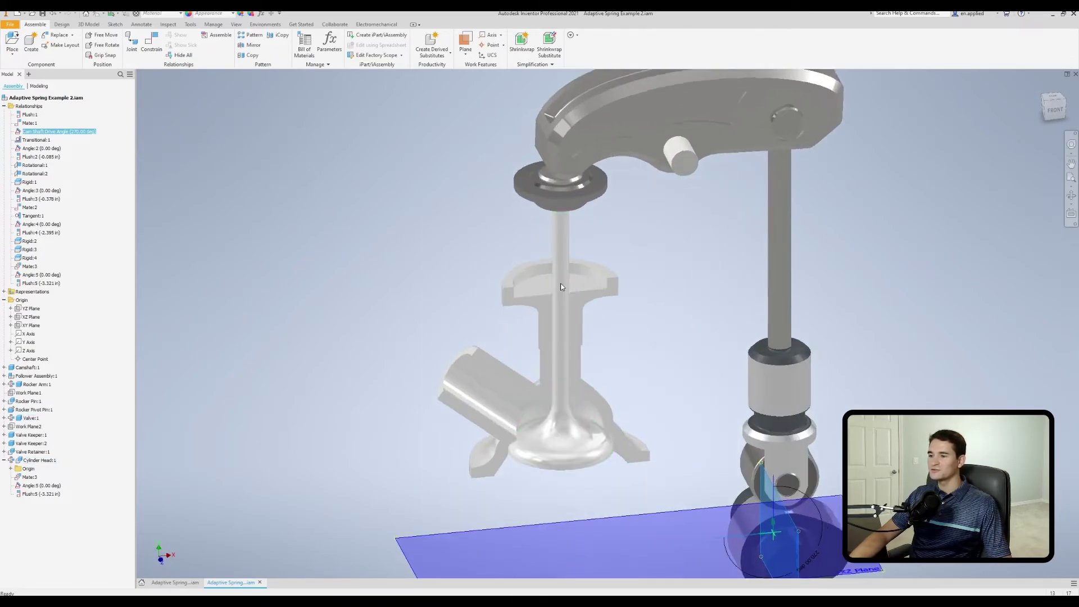
pyautogui.scroll(-2, 563, 297)
pyautogui.keyDown('shift'); pyautogui.moveTo(585, 289); pyautogui.dragTo(744, 312, button='middle'); pyautogui.keyUp('shift')
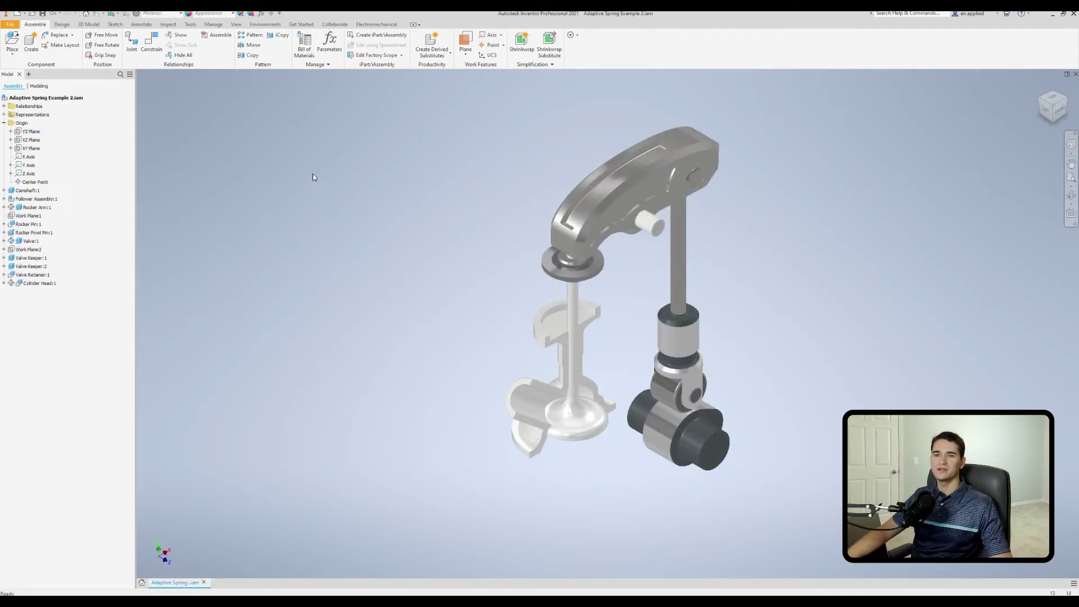
# Create an in-place part named Example 2 Valve Spring from the Standard.ipt template, without constraining its sketch plane, near the cylinder head.
pyautogui.click(32, 44)
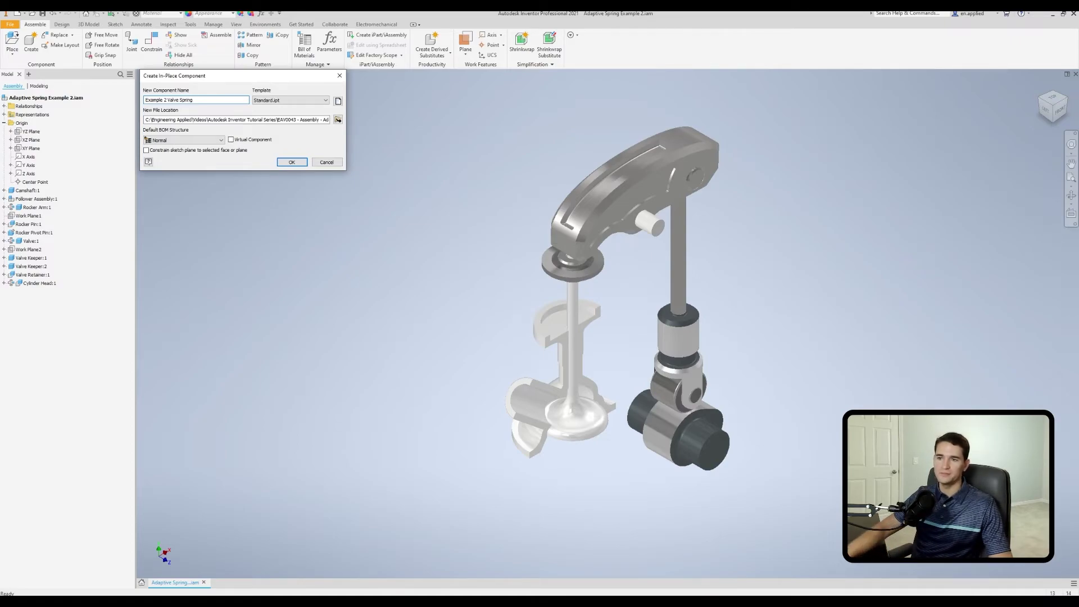
pyautogui.click(291, 162)
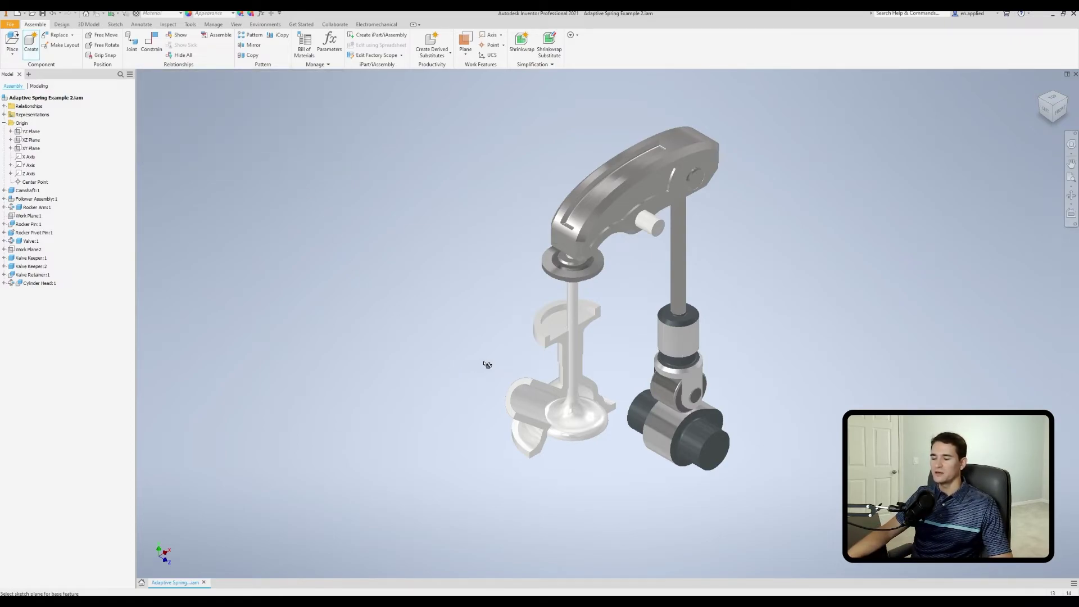
pyautogui.scroll(-3, 562, 361)
pyautogui.click(557, 310)
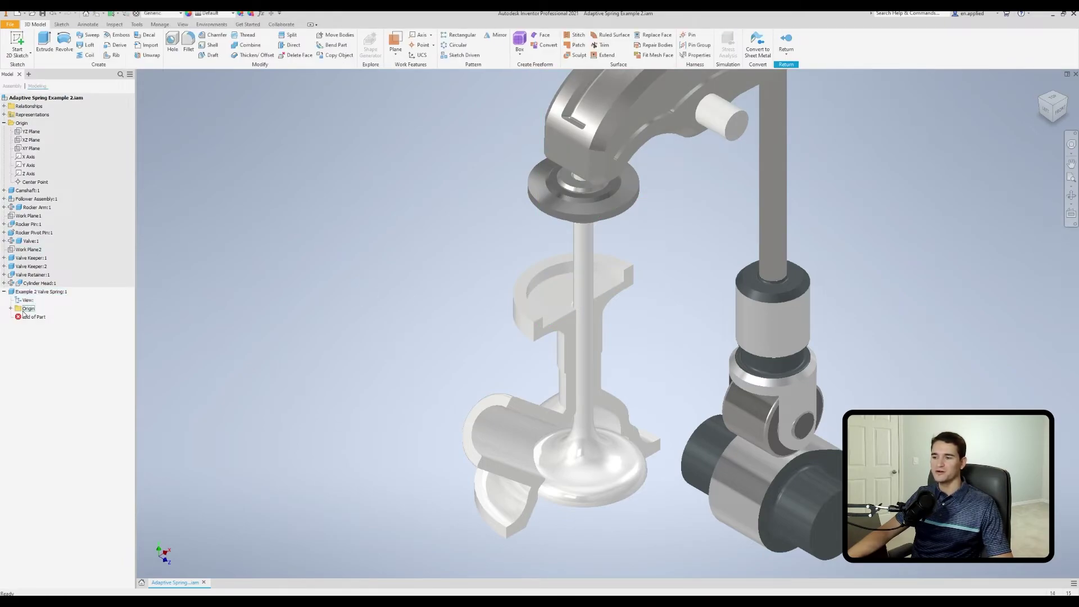
# Create a work plane in the valve spring part with Offset from Plane, lying directly on the cylinder head's spring seat face.
pyautogui.scroll(3, 321, 298)
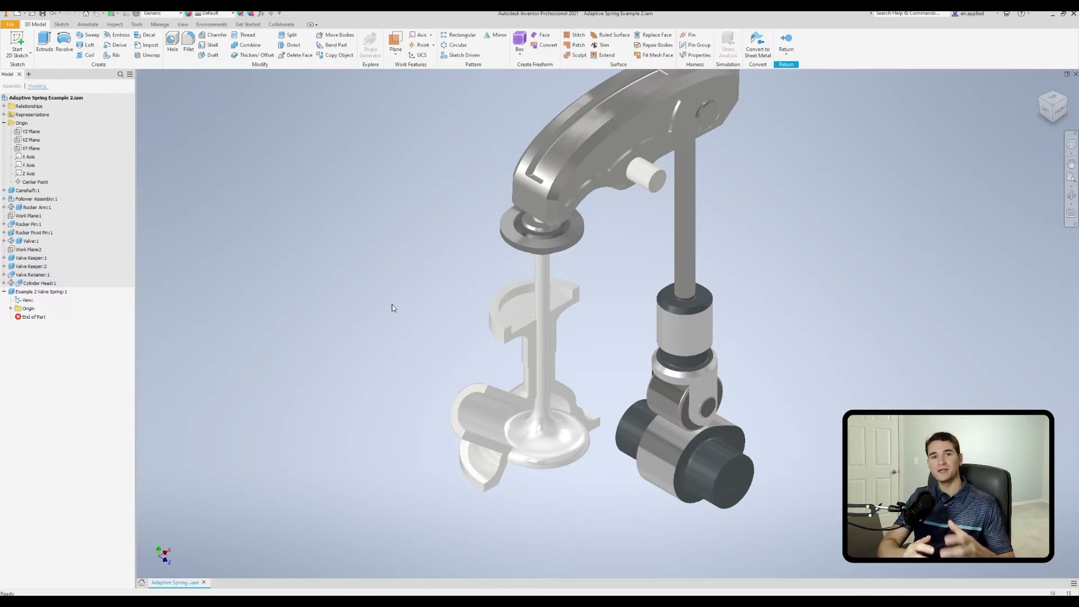
pyautogui.press('Home')
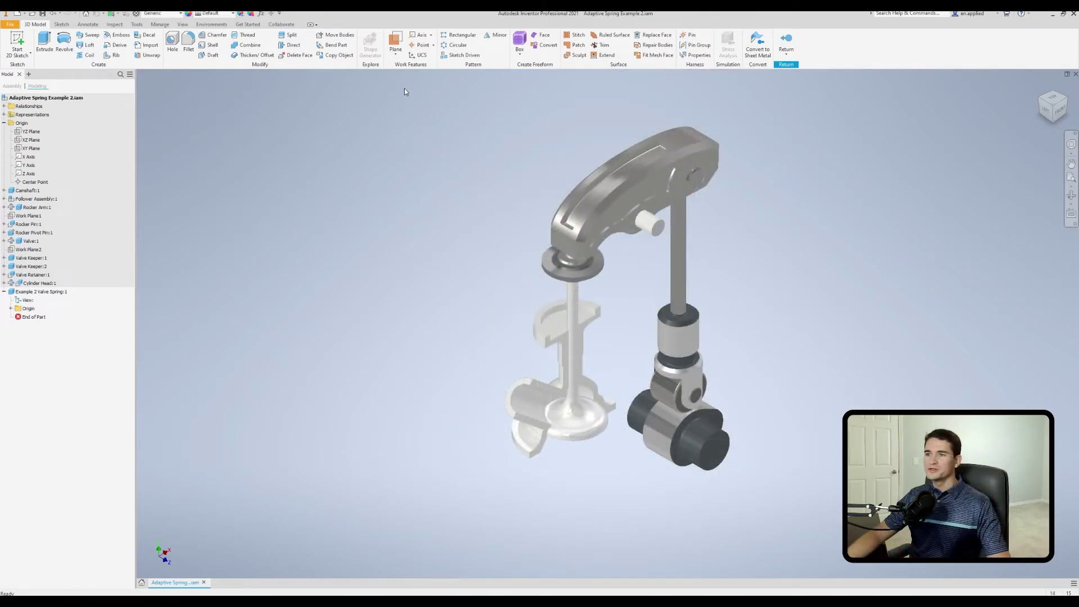
pyautogui.click(396, 54)
pyautogui.click(427, 90)
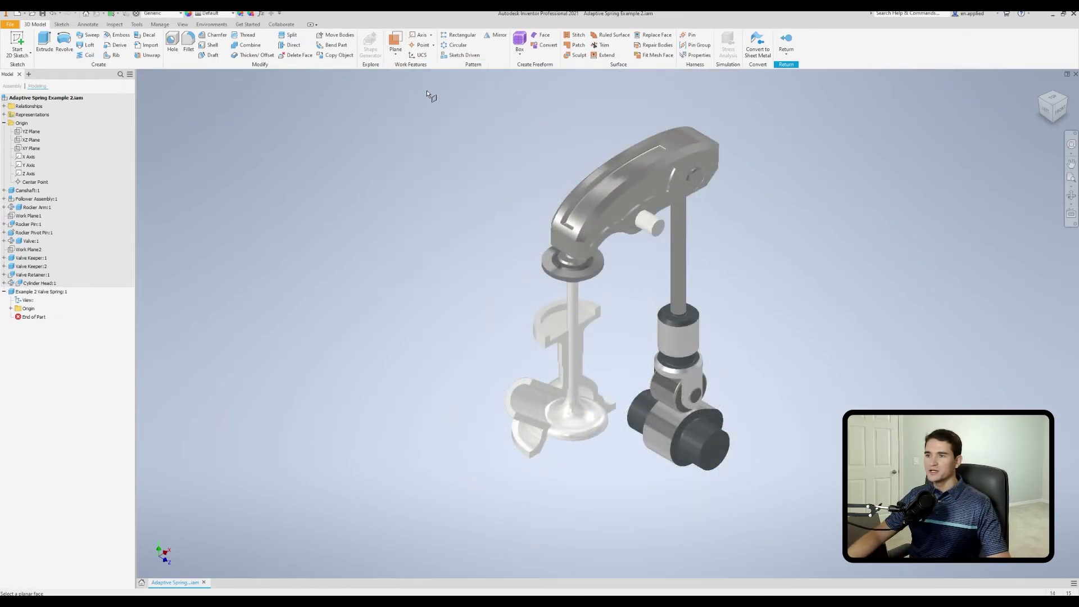
pyautogui.scroll(5, 443, 252)
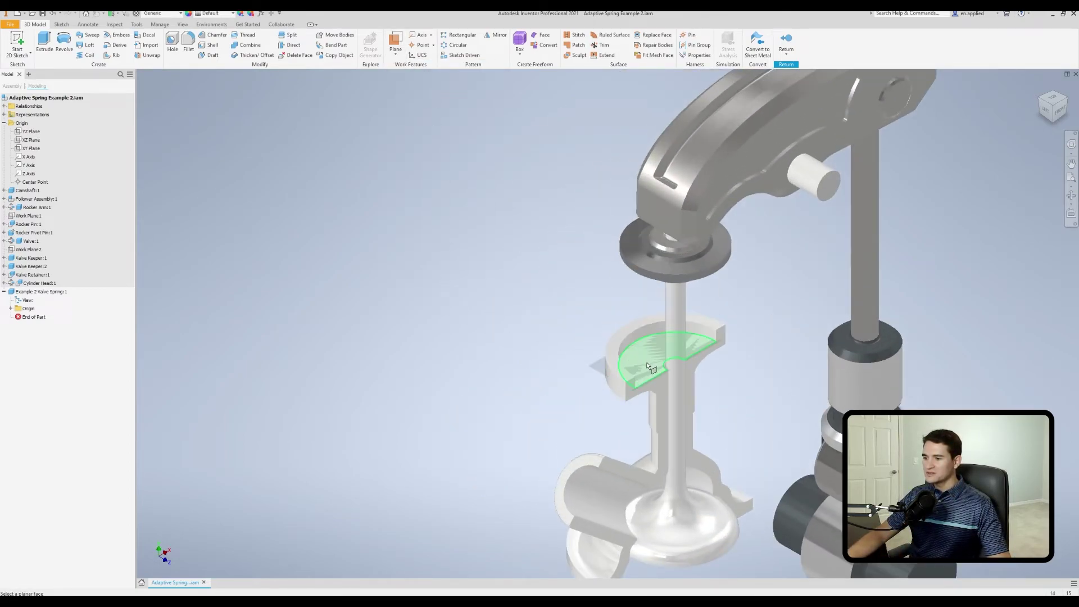
pyautogui.click(647, 366)
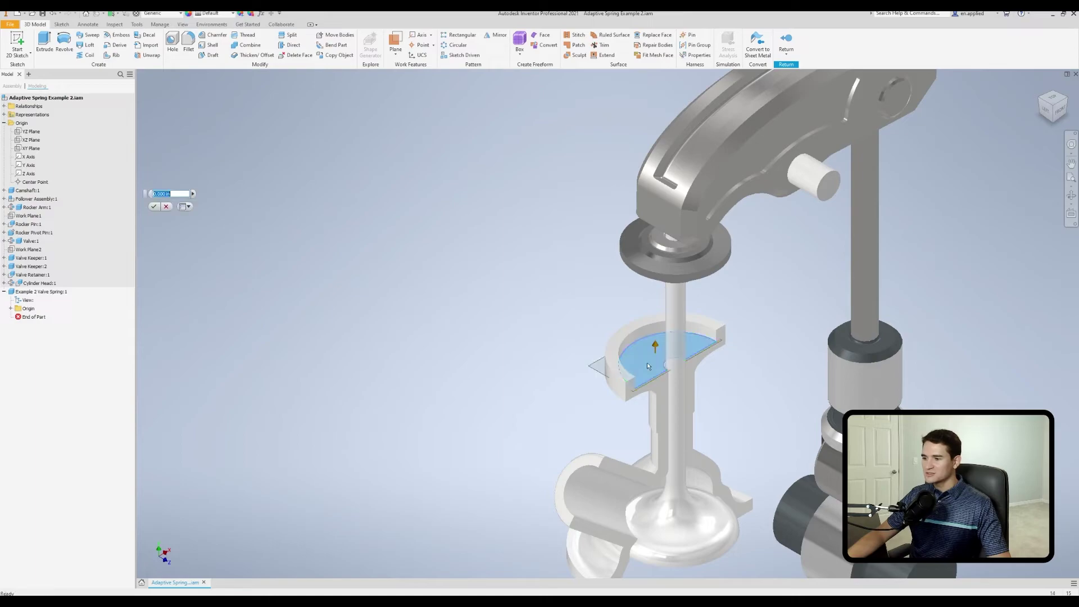
pyautogui.click(153, 207)
pyautogui.scroll(-1, 474, 235)
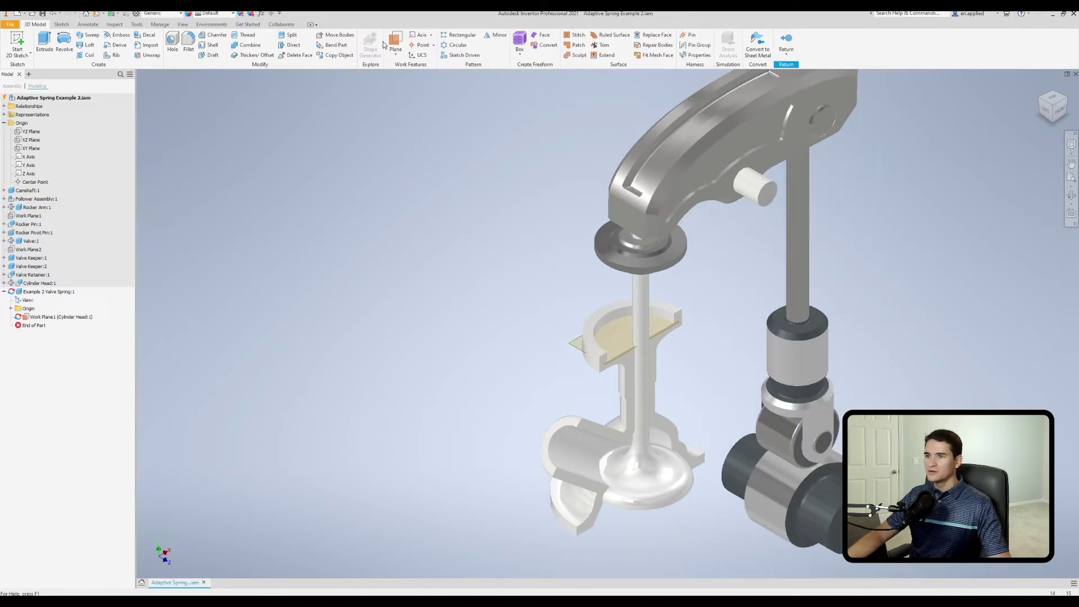
# Create a second work plane with Offset from Plane, lying directly on the underside face of the valve retainer.
pyautogui.click(398, 56)
pyautogui.click(421, 96)
pyautogui.keyDown('shift'); pyautogui.moveTo(530, 228); pyautogui.dragTo(590, 188, button='middle'); pyautogui.keyUp('shift')
pyautogui.click(602, 181)
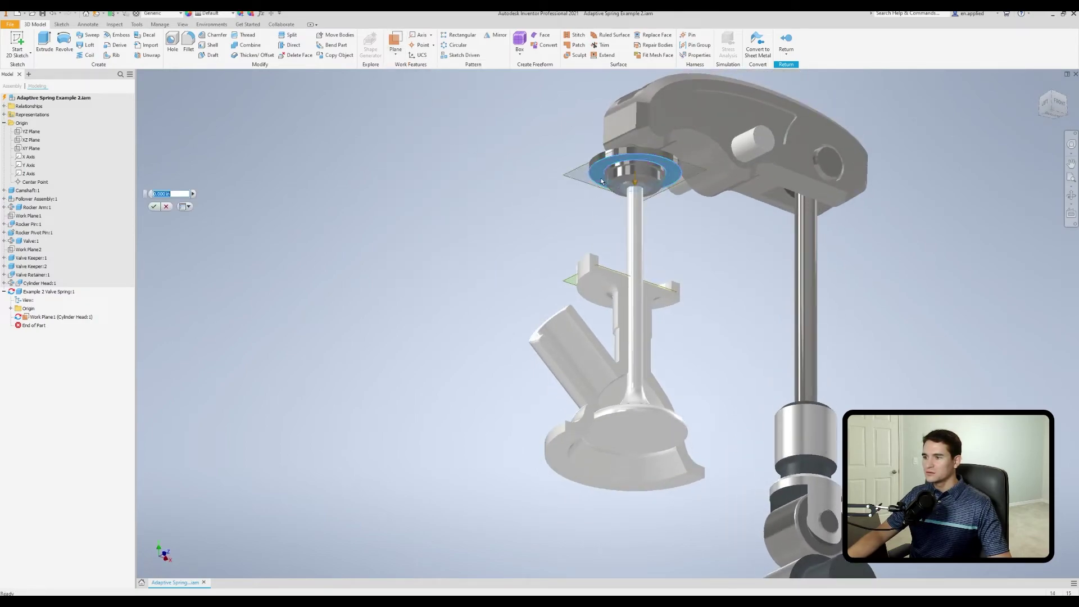
pyautogui.rightClick(472, 208)
pyautogui.click(494, 198)
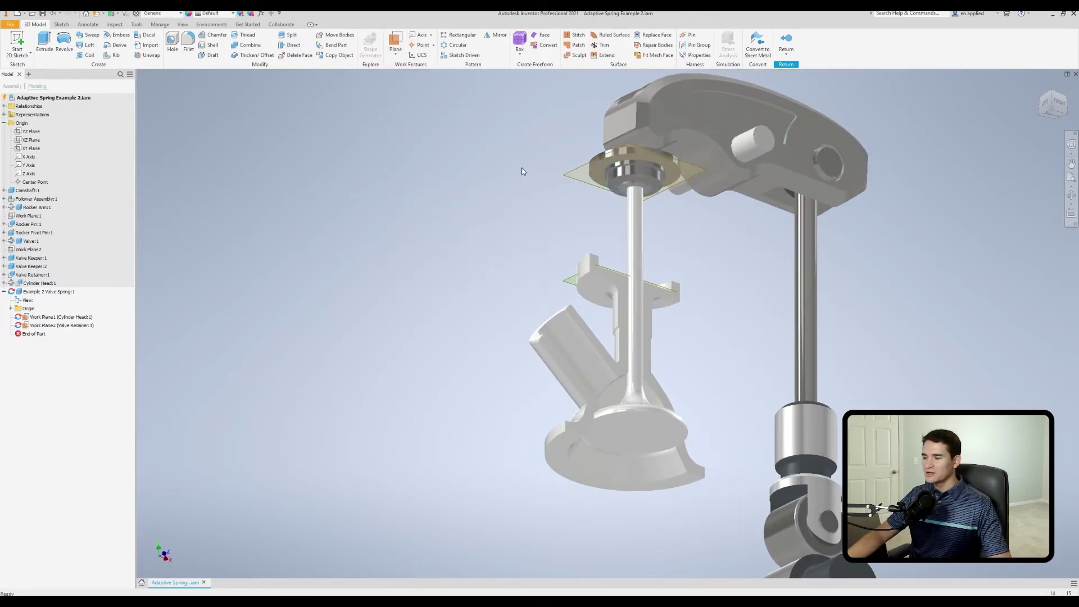
# Start a new sketch on the valve spring part's own XZ origin plane.
pyautogui.keyDown('shift'); pyautogui.moveTo(521, 168); pyautogui.dragTo(394, 194, button='middle'); pyautogui.keyUp('shift')
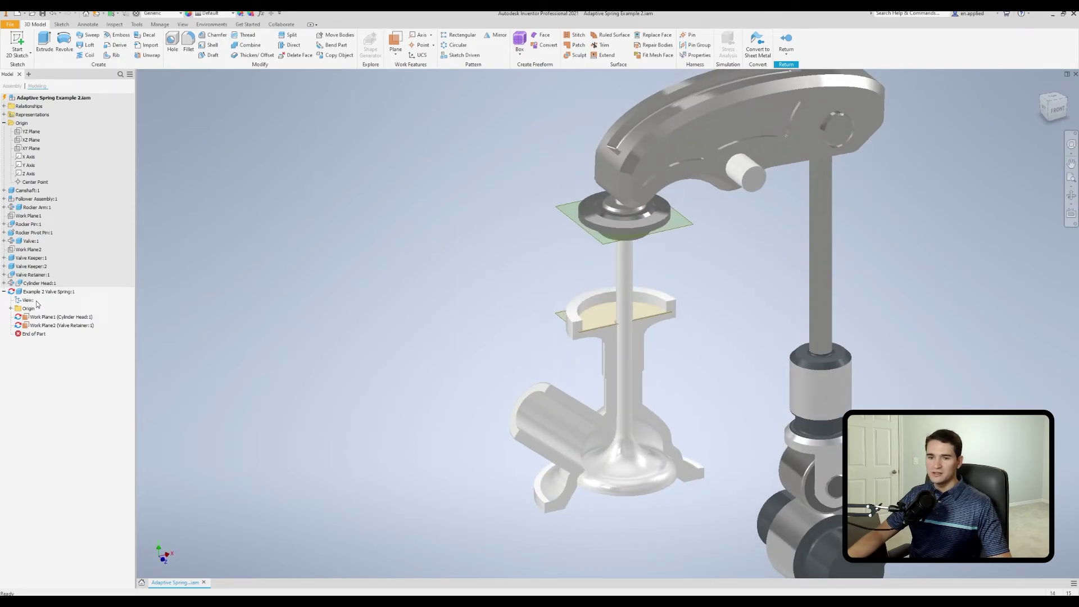
pyautogui.click(11, 310)
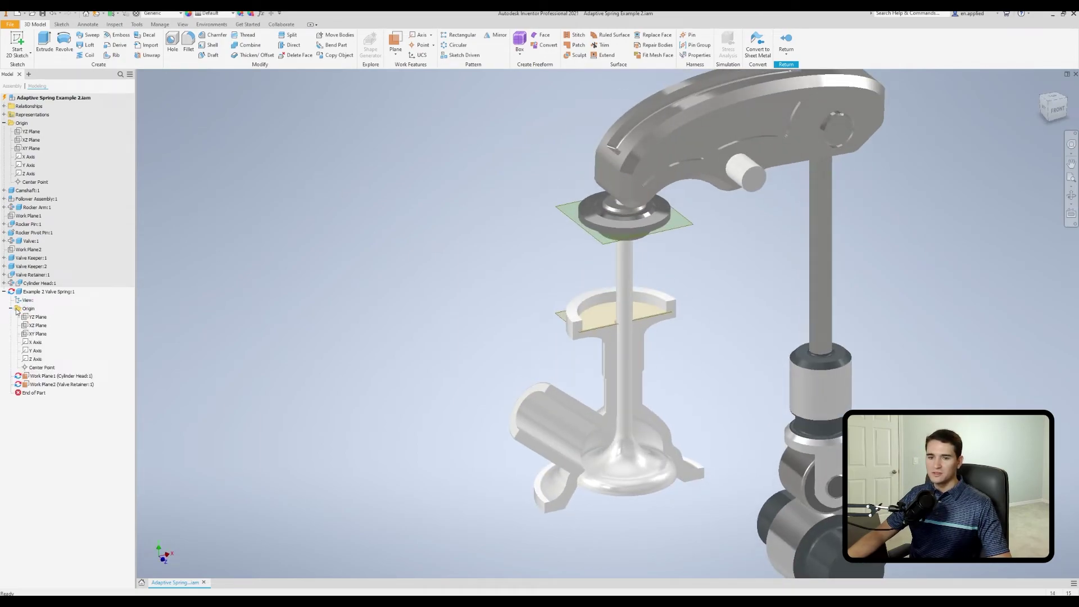
pyautogui.rightClick(40, 328)
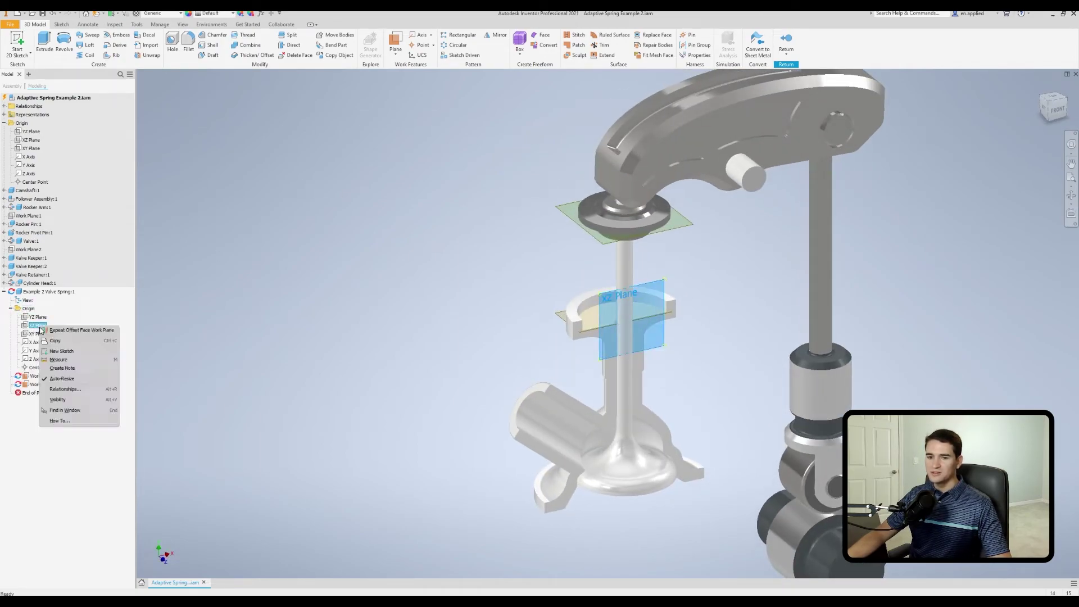
pyautogui.click(62, 350)
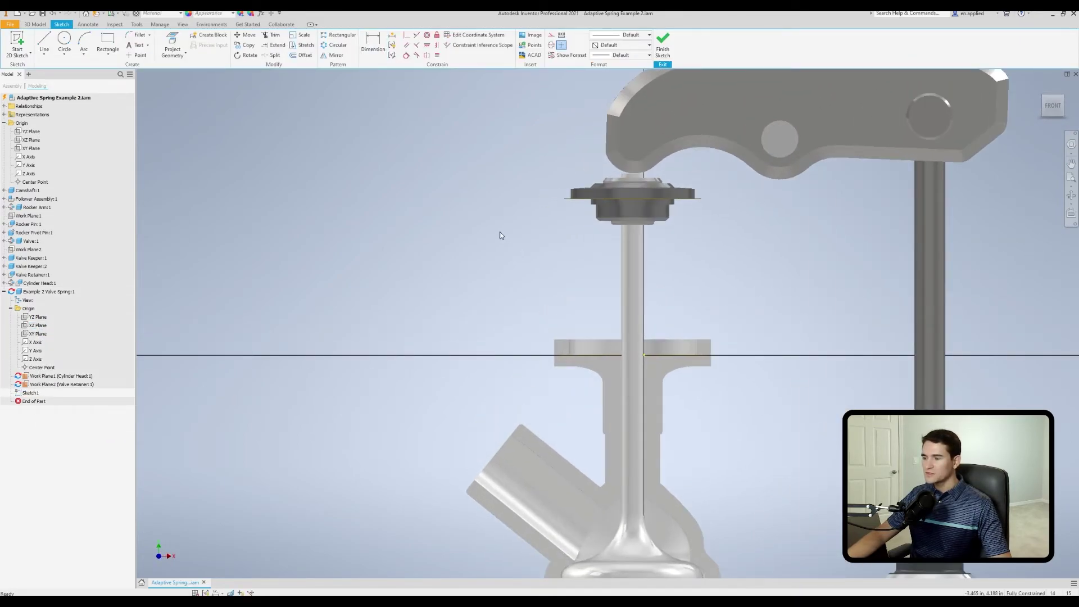
pyautogui.scroll(-2, 495, 233)
pyautogui.moveTo(484, 232)
pyautogui.keyDown('shift'); pyautogui.mouseDown(button='middle')
pyautogui.moveTo(489, 246)
pyautogui.moveTo(458, 211)
pyautogui.mouseUp(button='middle'); pyautogui.keyUp('shift')
# Project the cylinder head's spring seat face and both side edges of the valve guide bore into the sketch.
pyautogui.click(172, 45)
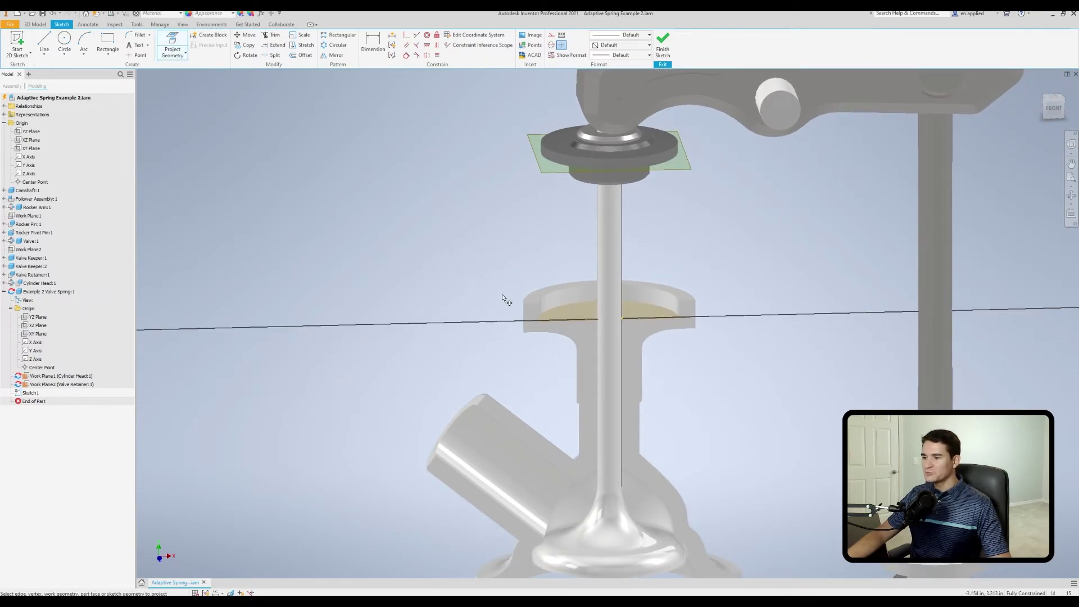
pyautogui.click(562, 308)
pyautogui.moveTo(538, 301)
pyautogui.keyDown('shift'); pyautogui.mouseDown(button='middle')
pyautogui.moveTo(533, 289)
pyautogui.moveTo(533, 304)
pyautogui.mouseUp(button='middle'); pyautogui.keyUp('shift')
pyautogui.scroll(4, 598, 338)
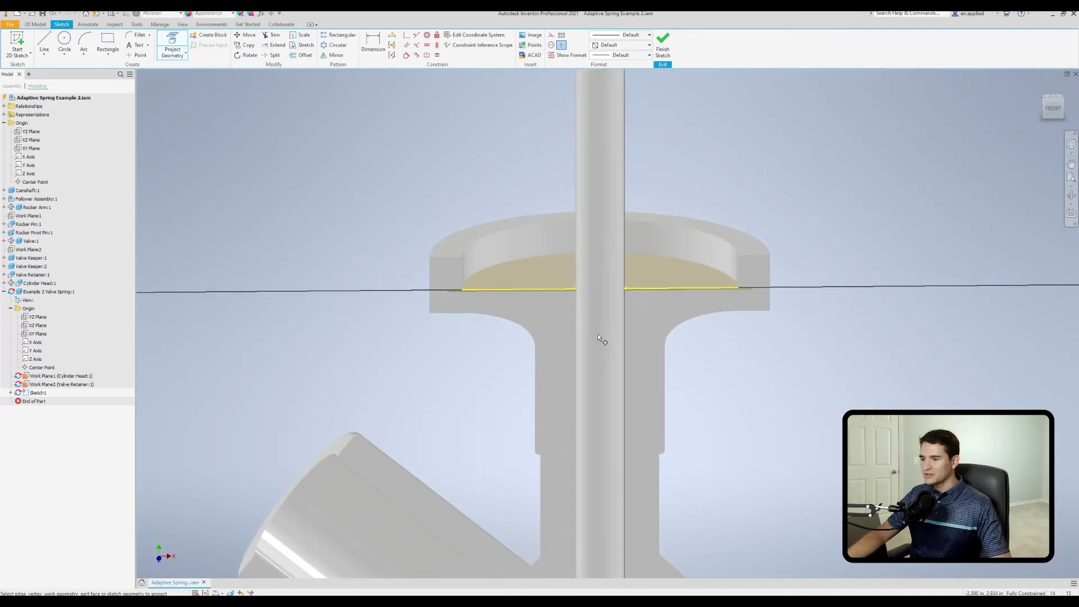
pyautogui.click(576, 339)
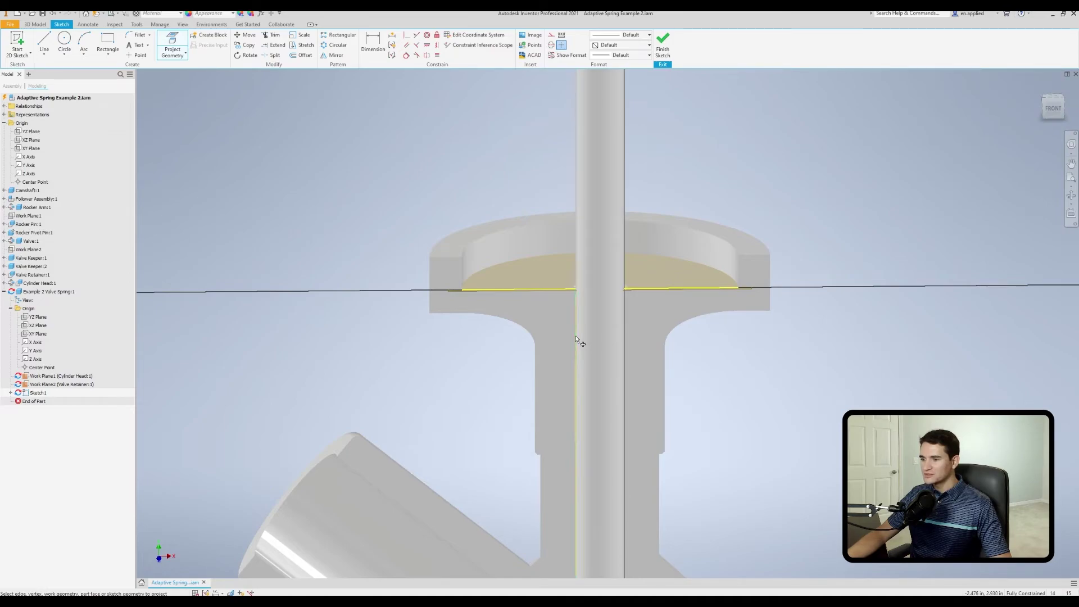
pyautogui.click(625, 343)
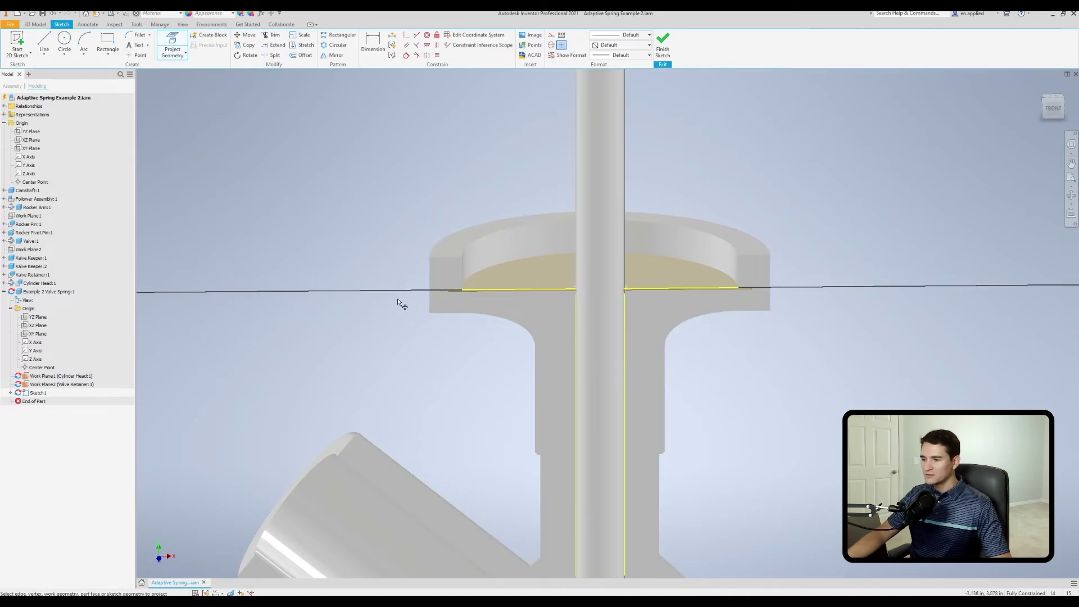
# Draw a horizontal line about 0.181 in long joining the upper ends of the two projected bore edges.
pyautogui.rightClick(397, 327)
pyautogui.rightClick(397, 327)
pyautogui.click(397, 304)
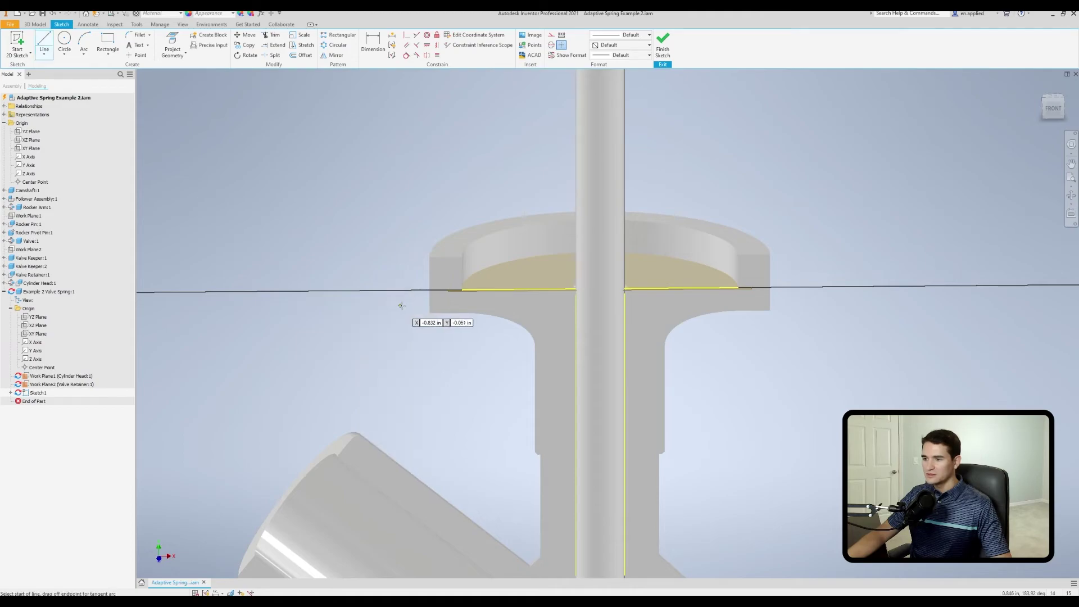
pyautogui.click(577, 291)
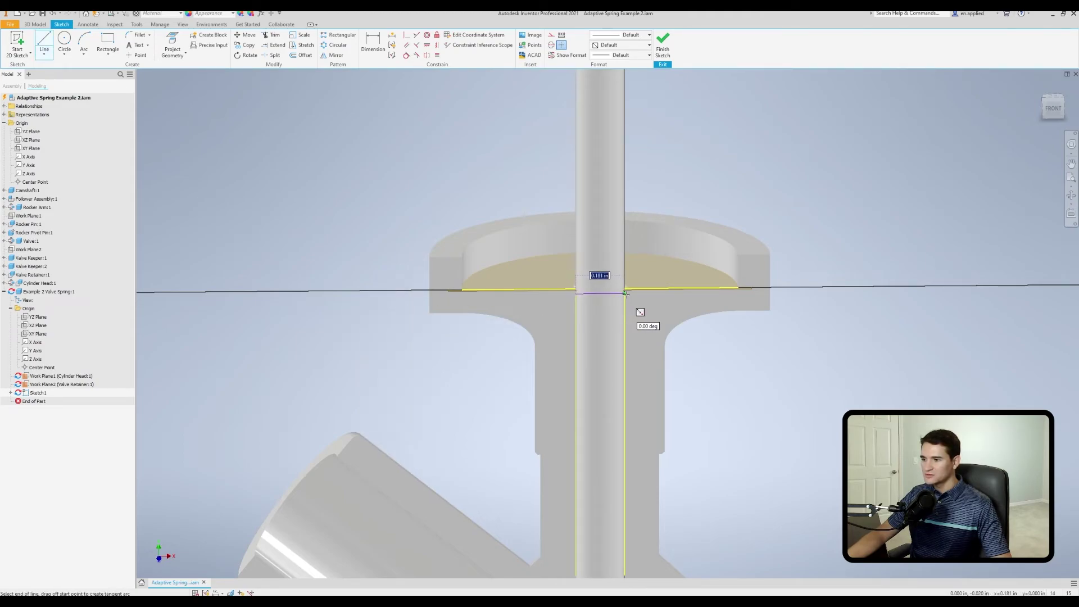
pyautogui.rightClick(663, 308)
pyautogui.click(706, 339)
# Draw a vertical axis line upward from the midpoint of the short horizontal line, along the valve stem's centre.
pyautogui.rightClick(706, 340)
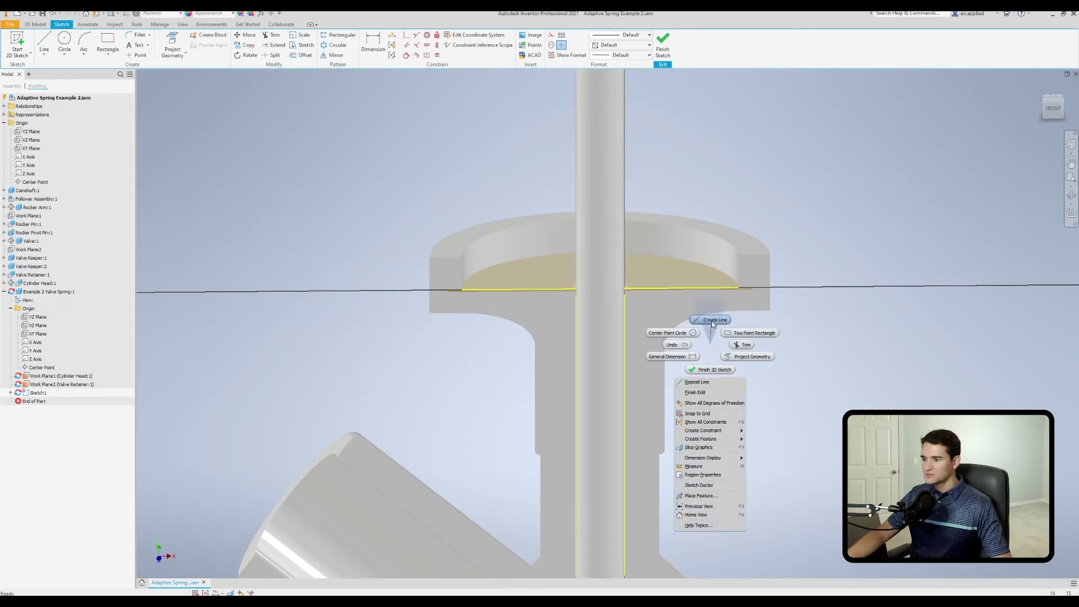
pyautogui.click(710, 315)
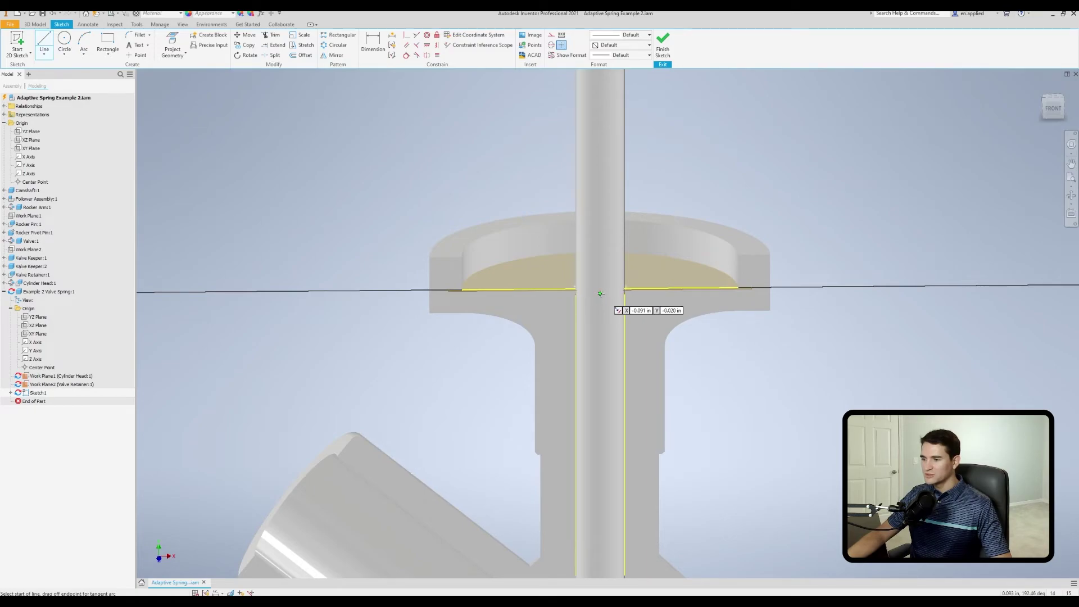
pyautogui.click(600, 293)
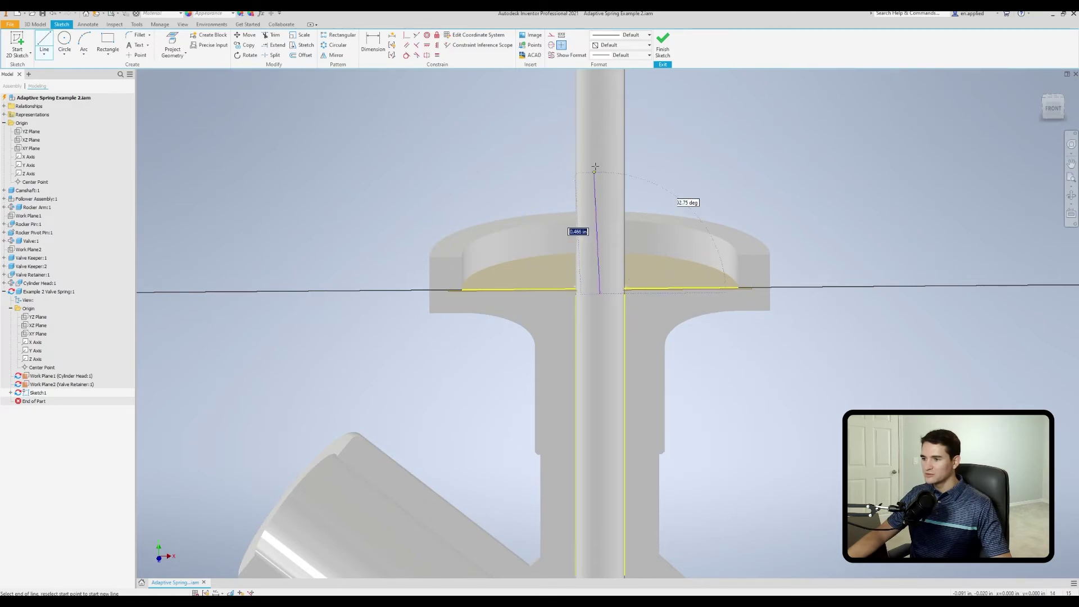
pyautogui.rightClick(607, 97)
pyautogui.click(646, 121)
# Dimension the distance between the valve retainer and cylinder head work planes, accepting it as a driven dimension.
pyautogui.scroll(-3, 511, 157)
pyautogui.scroll(2, 511, 157)
pyautogui.moveTo(511, 158); pyautogui.dragTo(505, 215, button='middle')
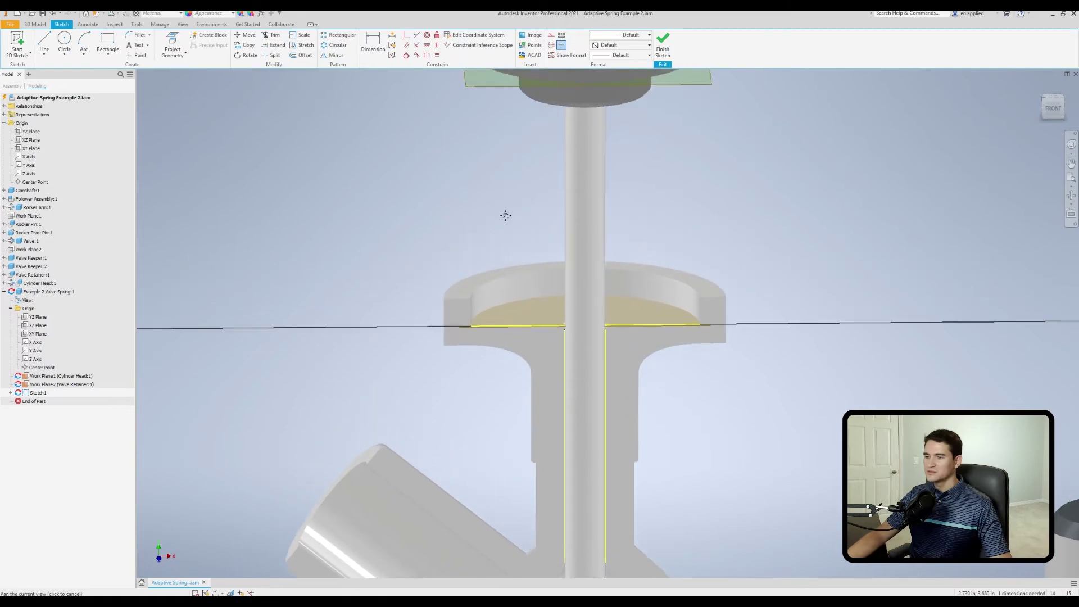
pyautogui.scroll(-2, 470, 183)
pyautogui.scroll(1, 482, 192)
pyautogui.rightClick(338, 153)
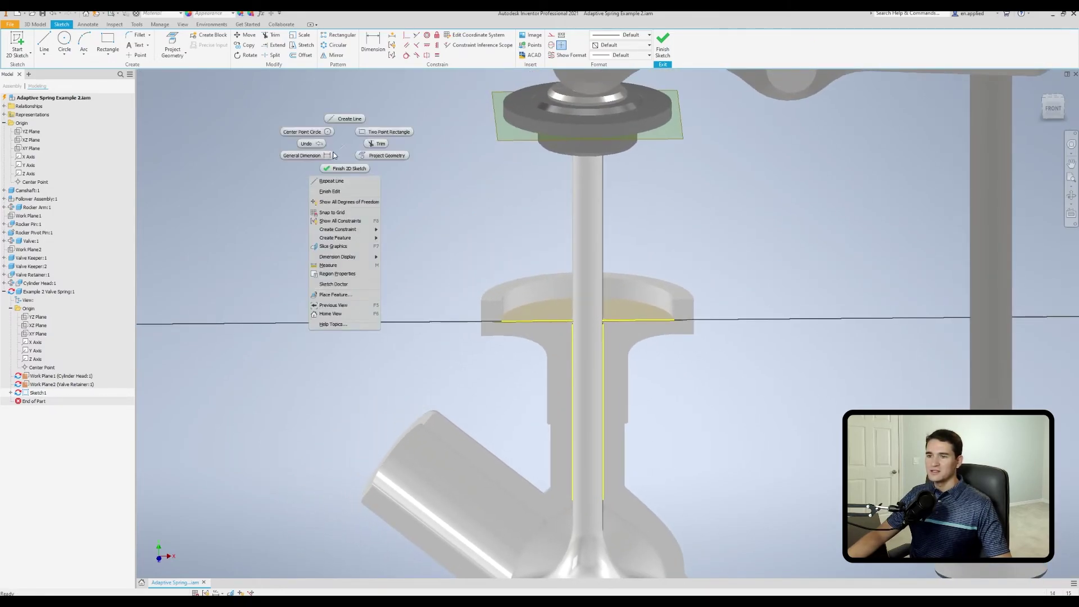
pyautogui.click(283, 155)
pyautogui.click(492, 138)
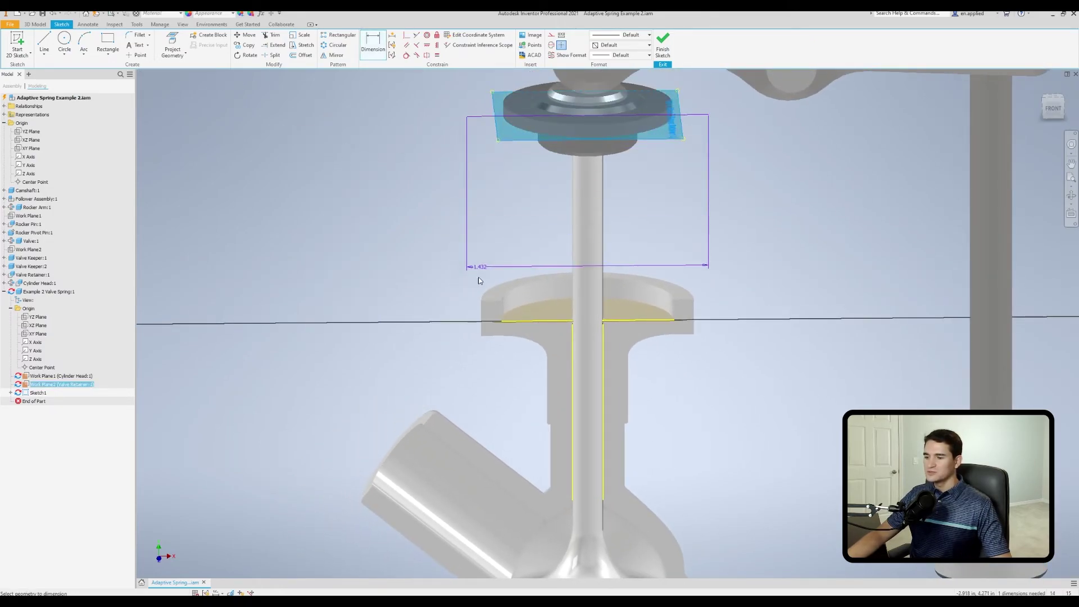
pyautogui.click(493, 308)
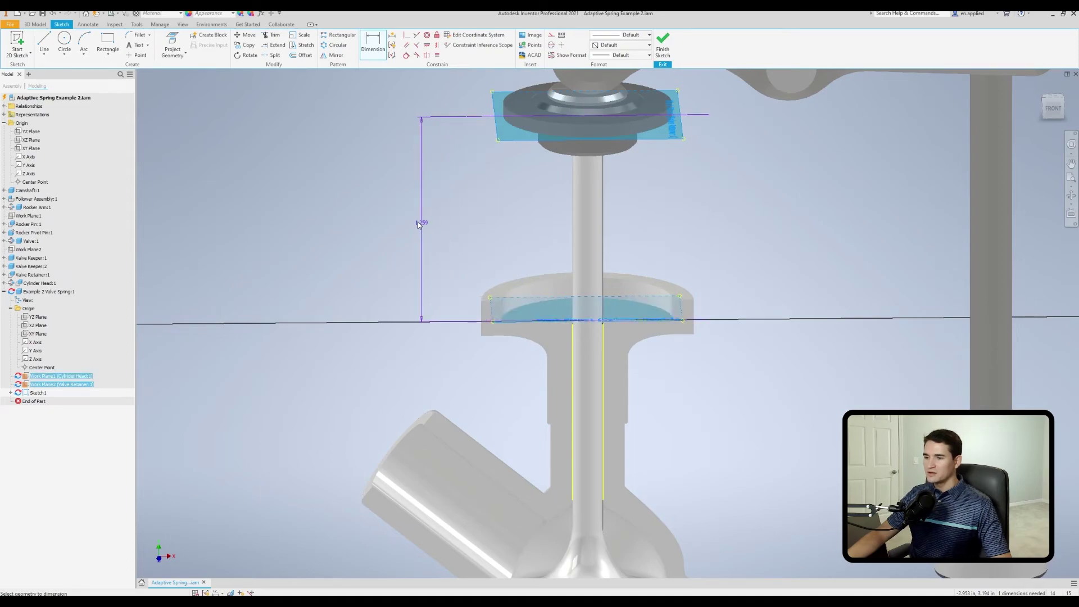
pyautogui.click(406, 230)
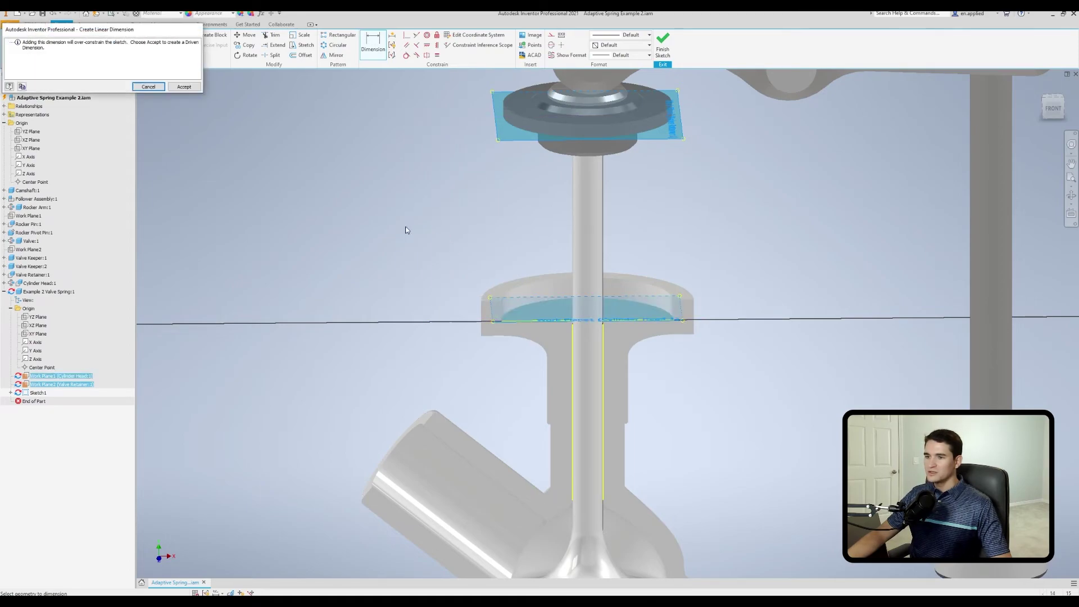
pyautogui.click(184, 86)
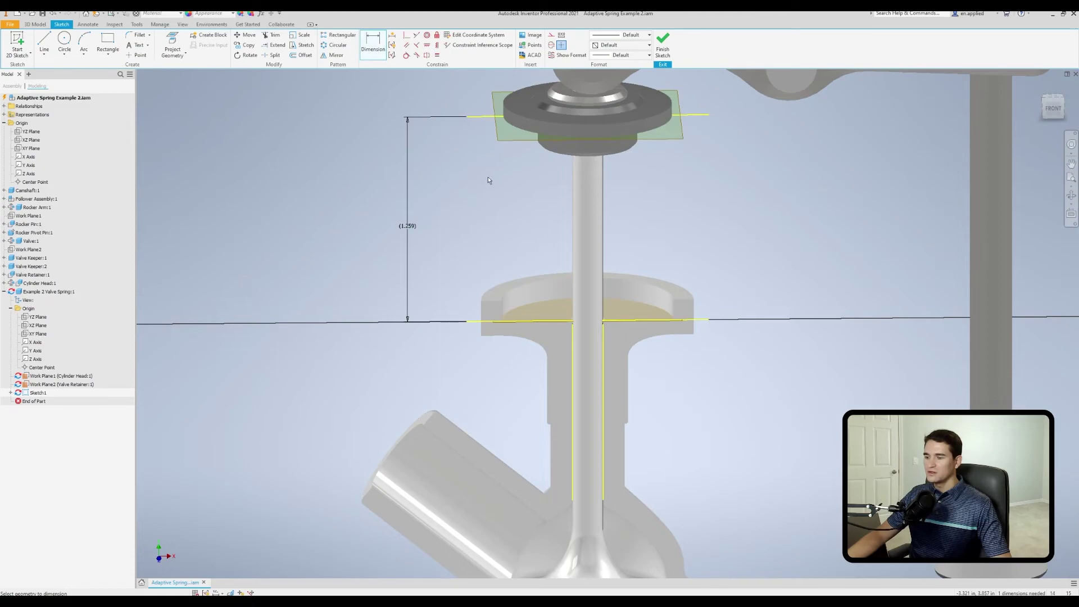
# Sketch a wire profile circle of 0.135 in diameter above the spring seat, beside the valve stem.
pyautogui.moveTo(488, 181); pyautogui.dragTo(485, 194, button='middle')
pyautogui.click(64, 42)
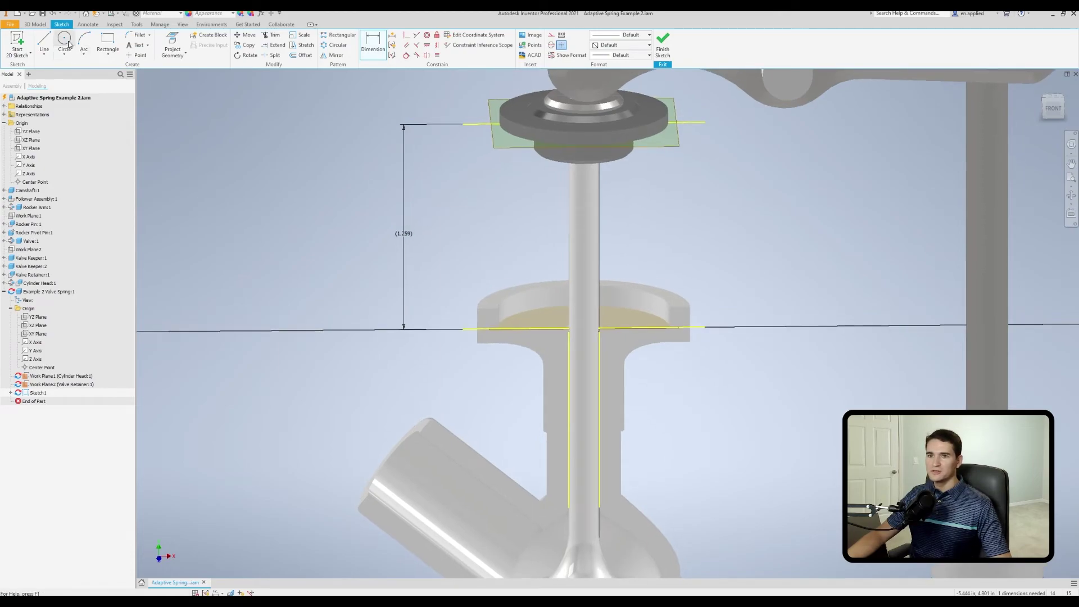
pyautogui.click(511, 268)
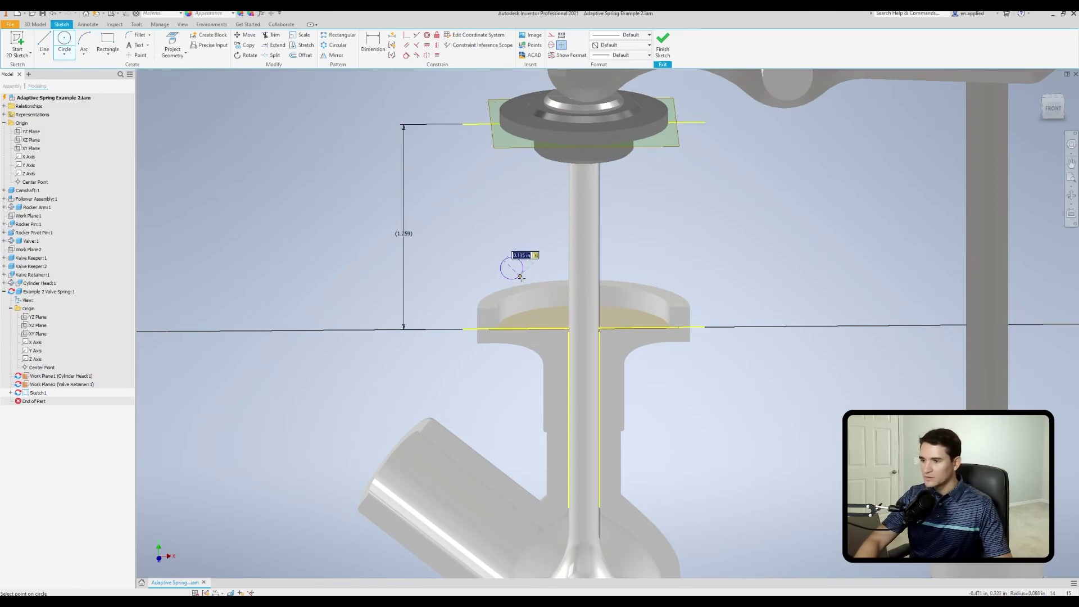
pyautogui.press('Return')
pyautogui.press('Escape')
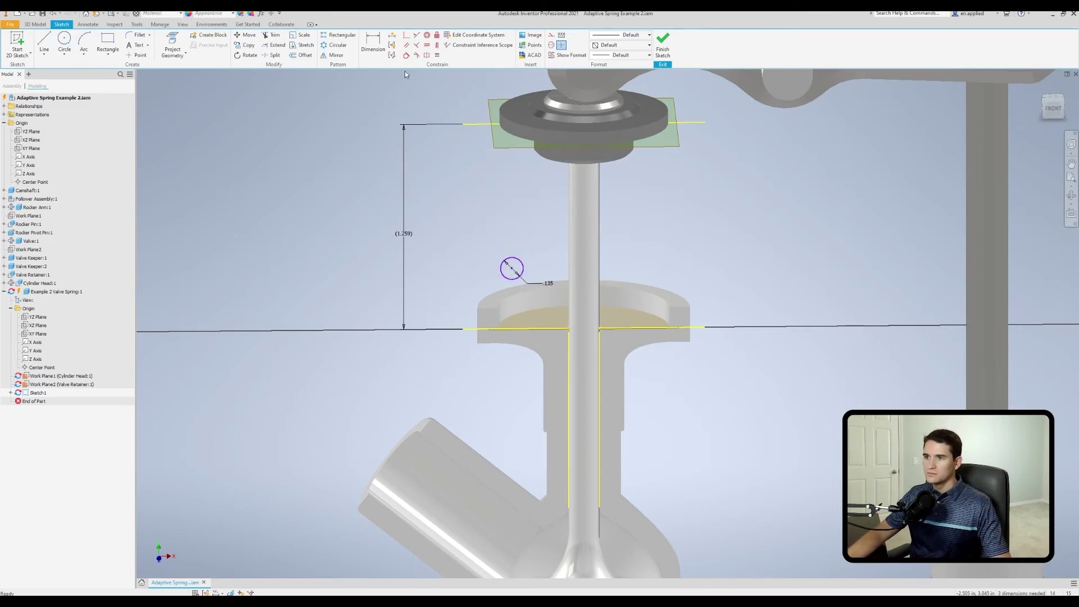
# Apply a Tangent constraint between the wire circle and the projected spring seat line.
pyautogui.click(406, 55)
pyautogui.click(510, 280)
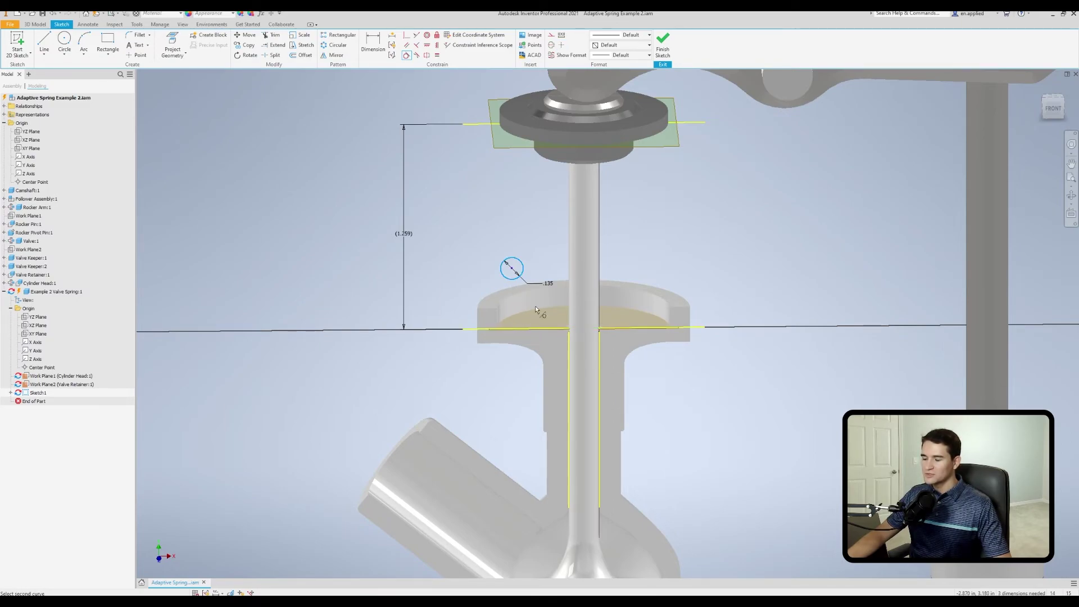
pyautogui.click(531, 329)
pyautogui.rightClick(468, 241)
pyautogui.click(489, 240)
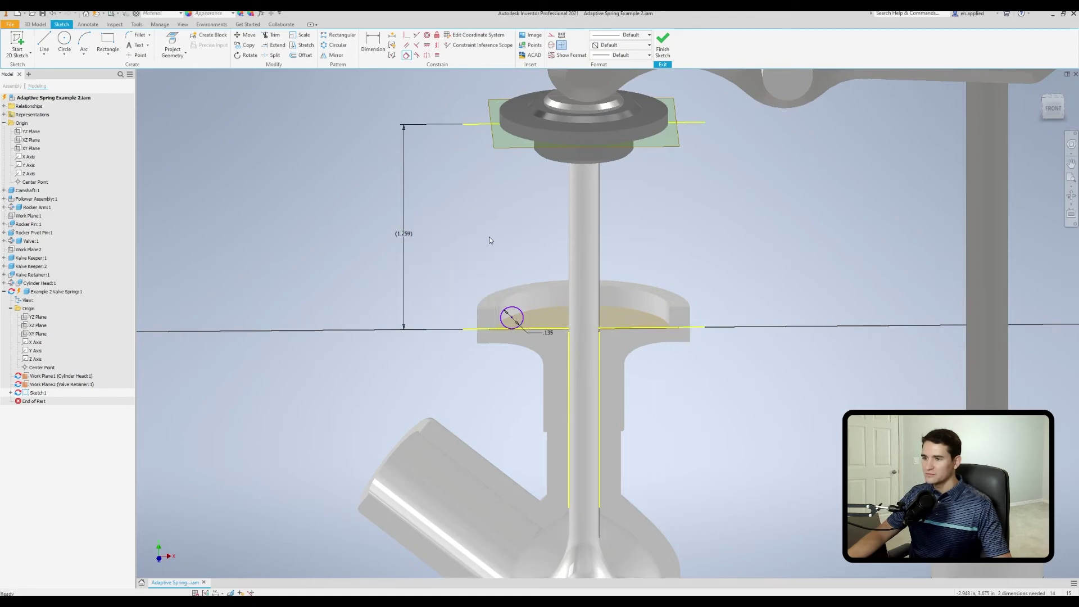
# Dimension the wire circle's centre .430 in from the vertical axis line and finish the sketch.
pyautogui.rightClick(490, 240)
pyautogui.click(445, 248)
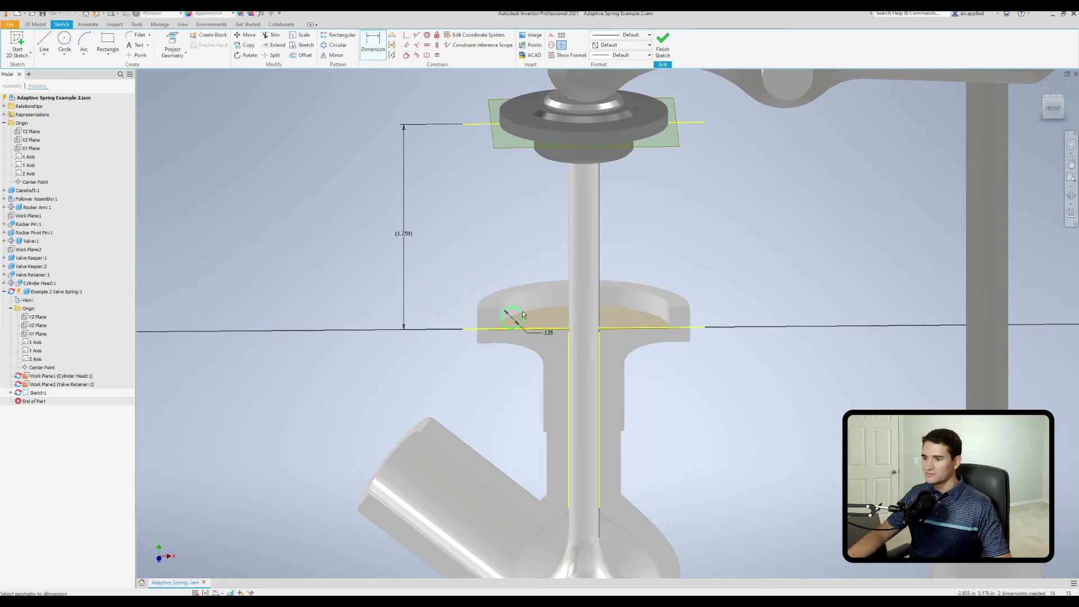
pyautogui.click(584, 276)
pyautogui.click(546, 247)
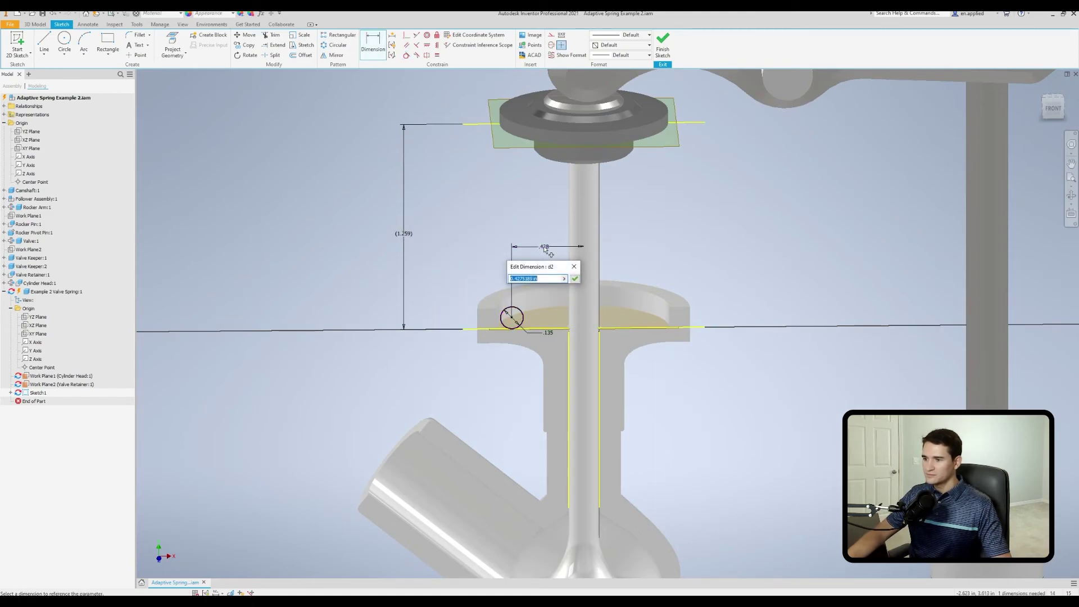
pyautogui.write('.43')
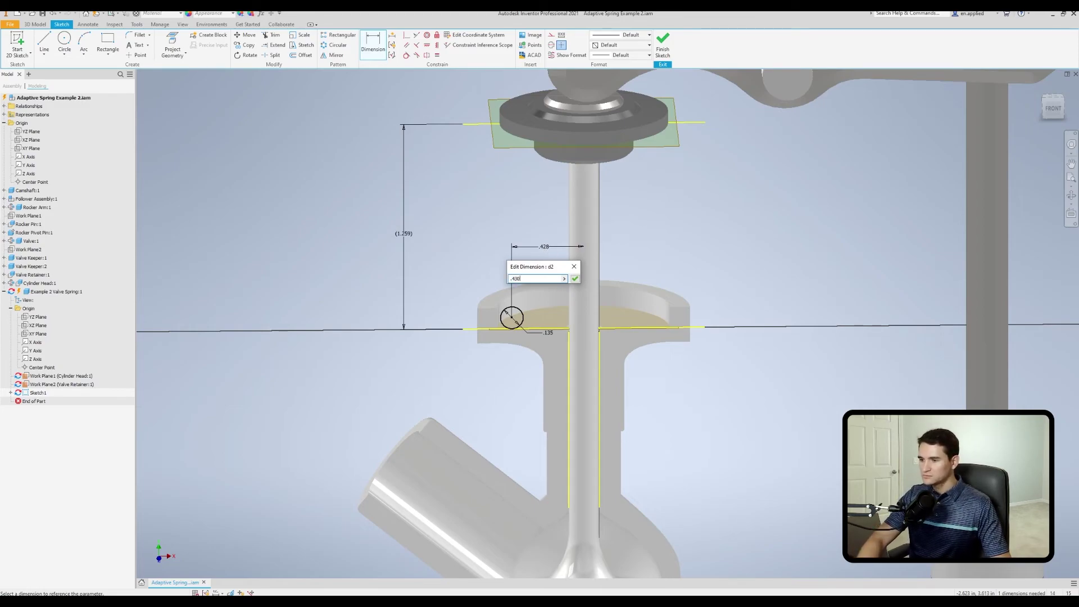
pyautogui.press('Return')
pyautogui.scroll(-1, 476, 221)
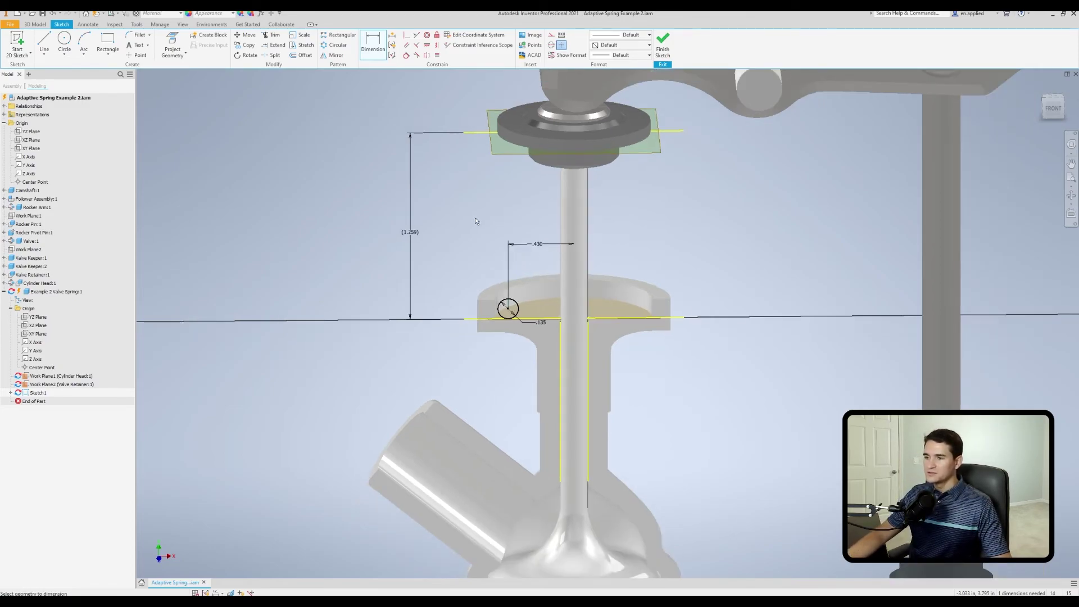
pyautogui.rightClick(471, 208)
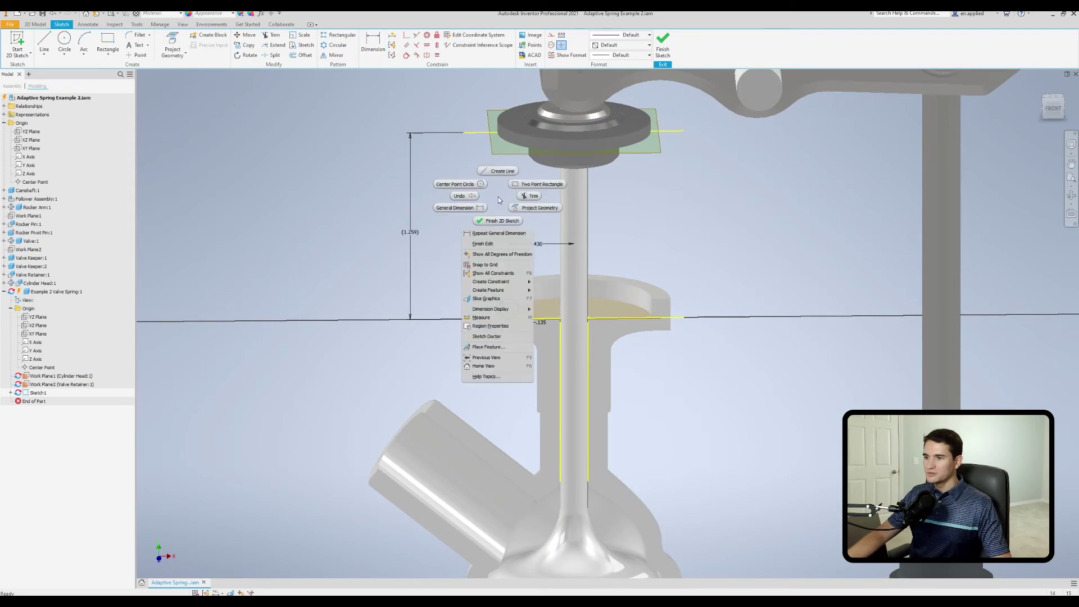
pyautogui.click(496, 218)
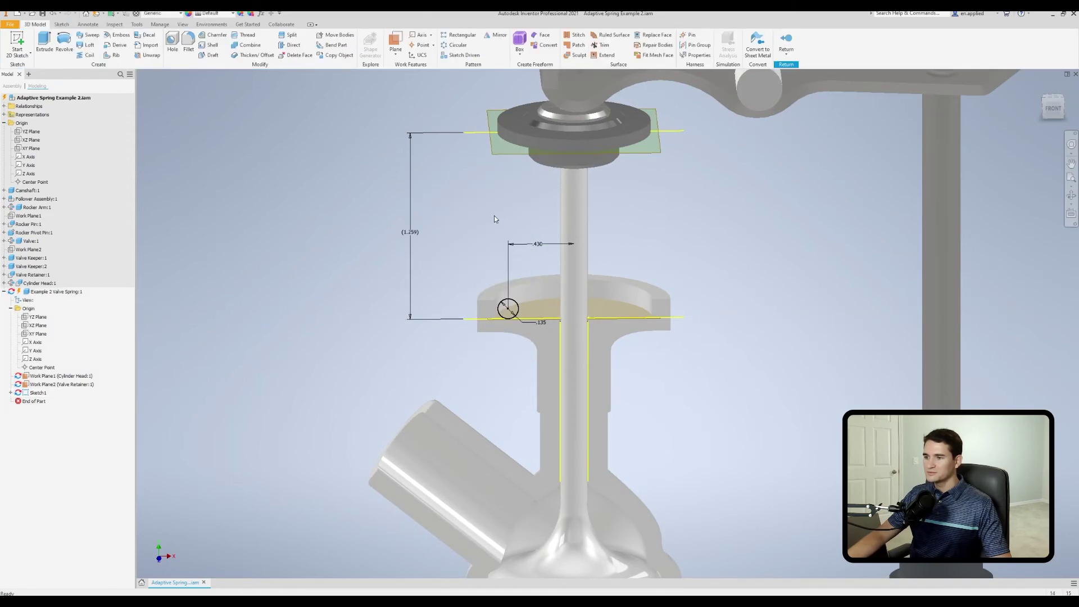
# Start a Coil from the wire circle, using the vertical line along the valve stem as its axis.
pyautogui.scroll(-2, 494, 218)
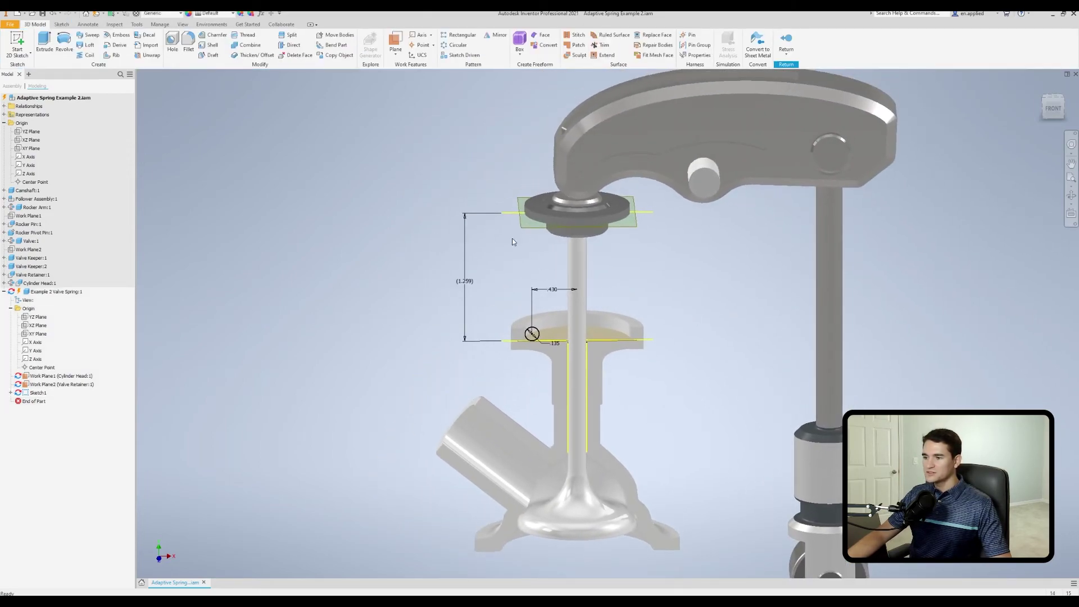
pyautogui.click(87, 55)
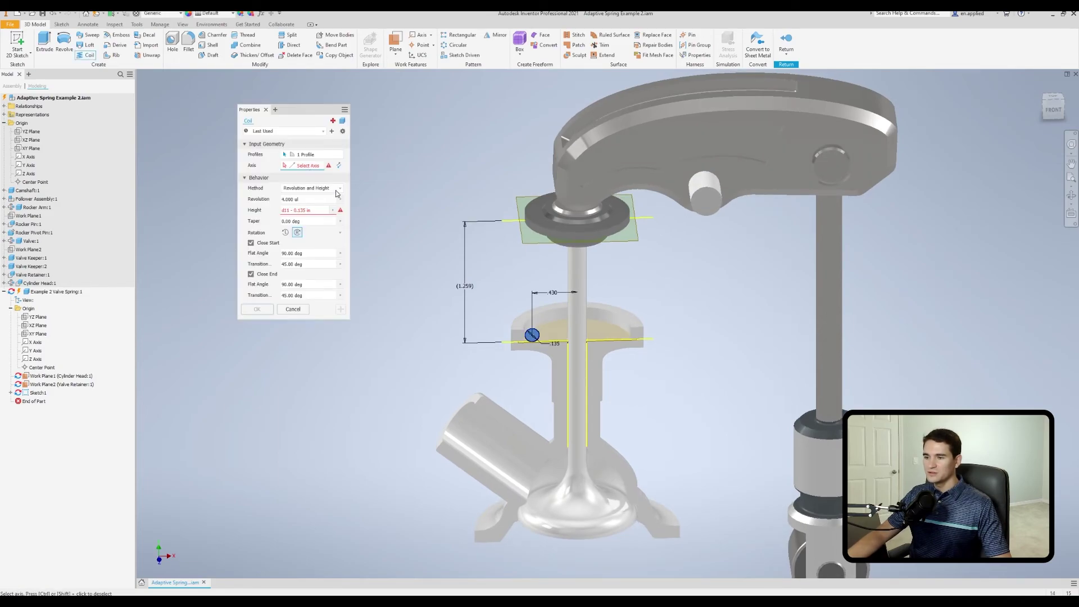
pyautogui.click(577, 306)
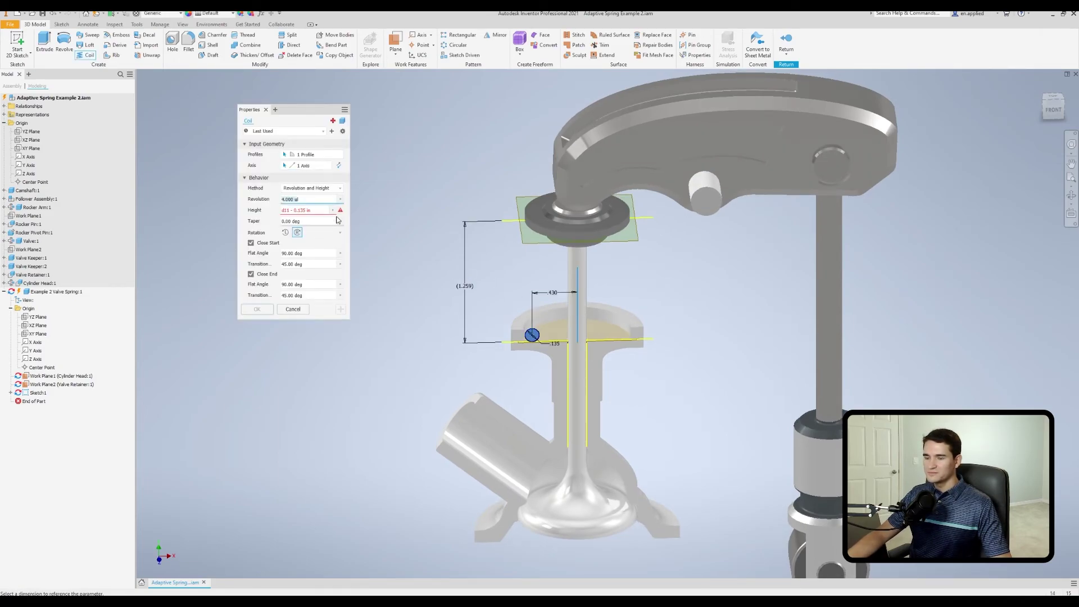
# Set the coil height to d0-.135, referencing the driven dimension between the work planes, and create the coil.
pyautogui.tripleClick(318, 213)
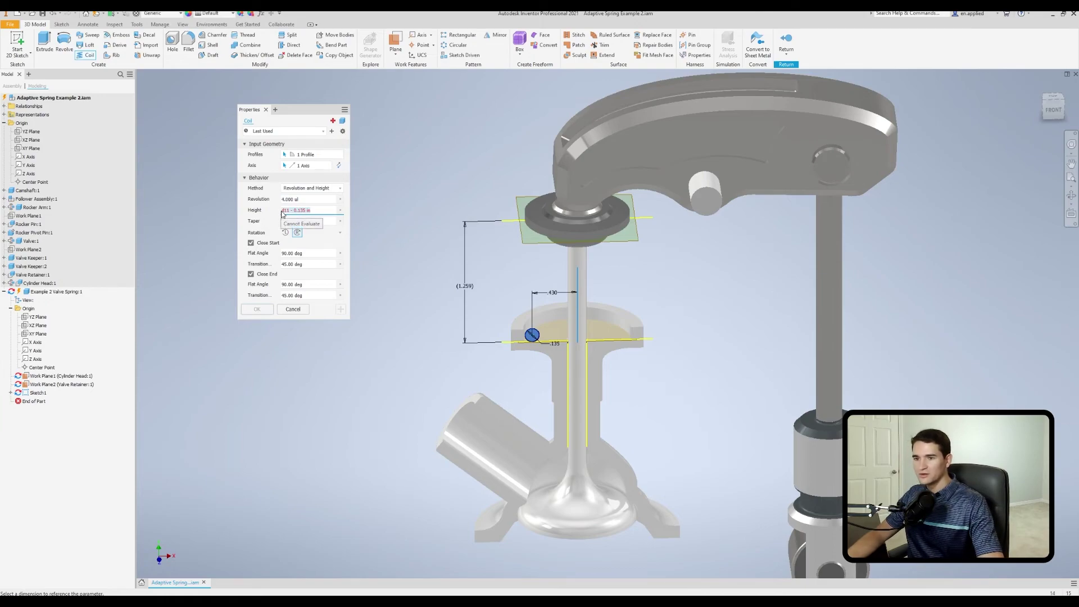
pyautogui.press('BackSpace')
pyautogui.click(341, 211)
pyautogui.click(378, 226)
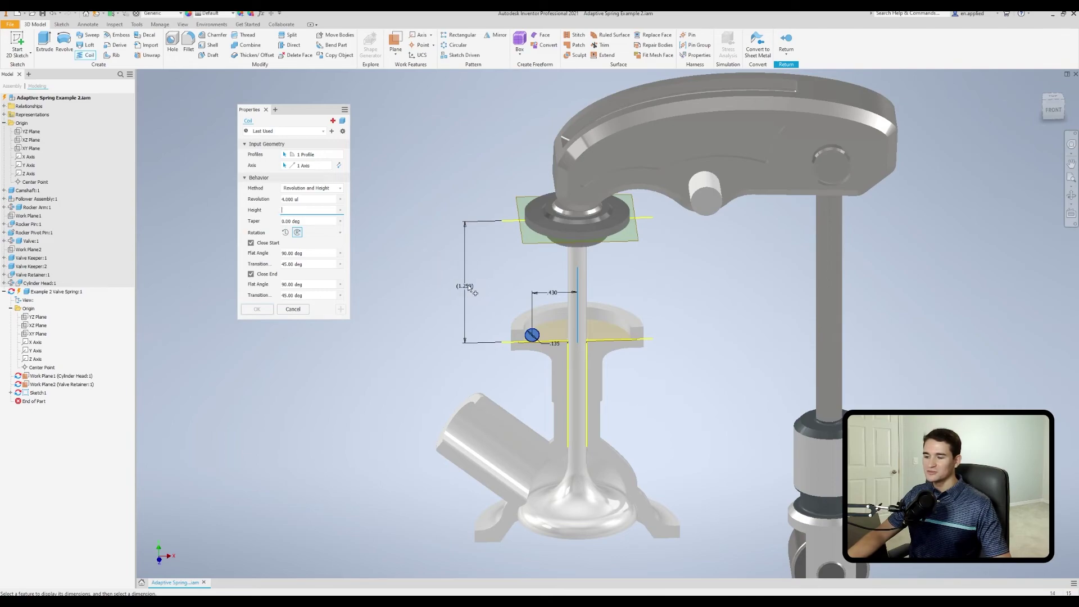
pyautogui.click(341, 211)
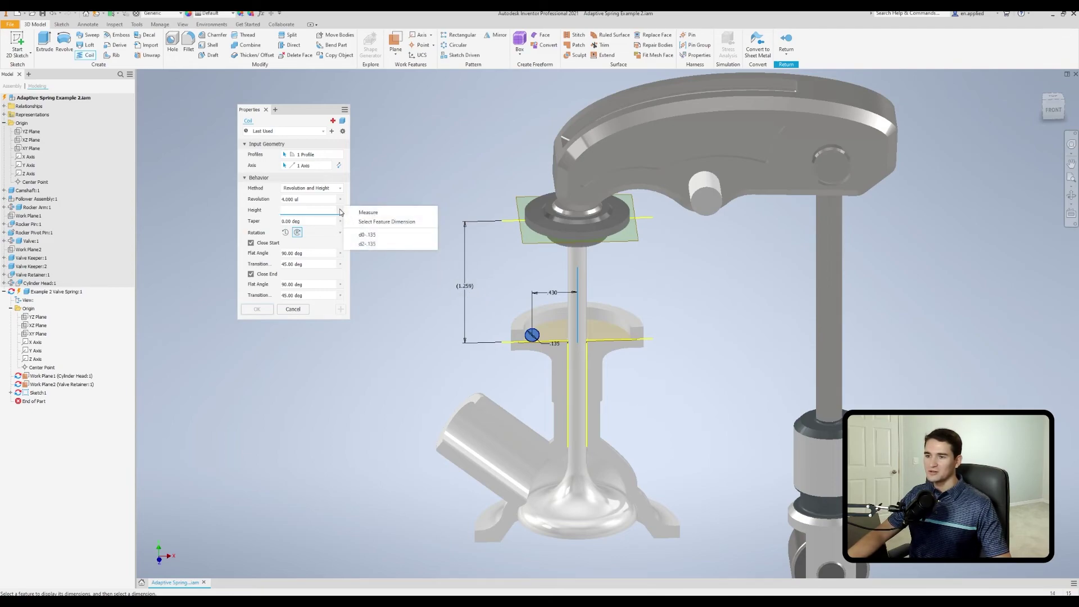
pyautogui.click(392, 222)
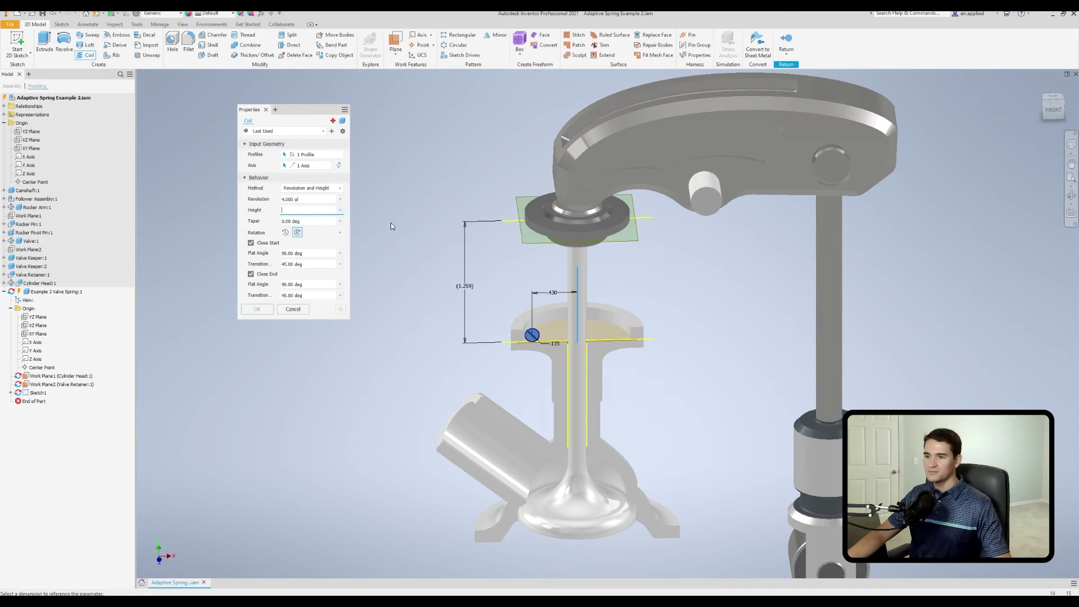
pyautogui.click(457, 288)
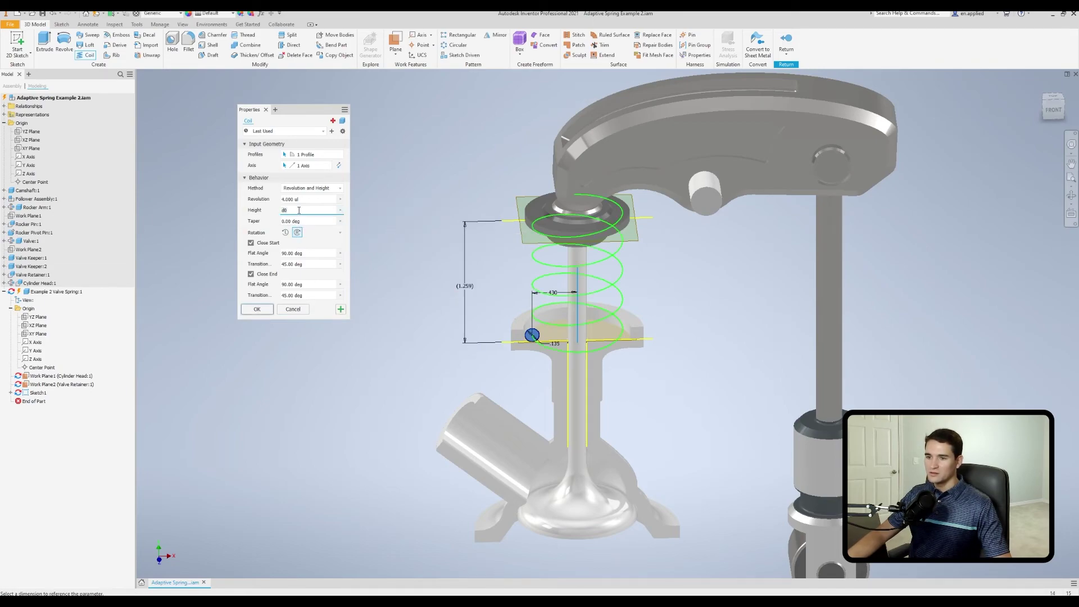
pyautogui.write('-.135')
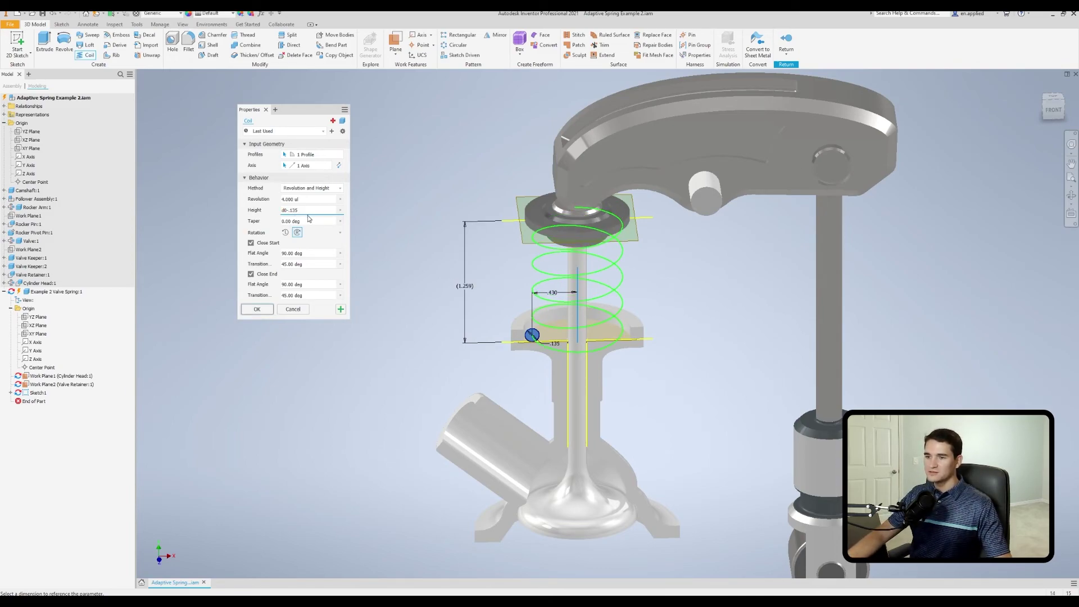
pyautogui.click(266, 309)
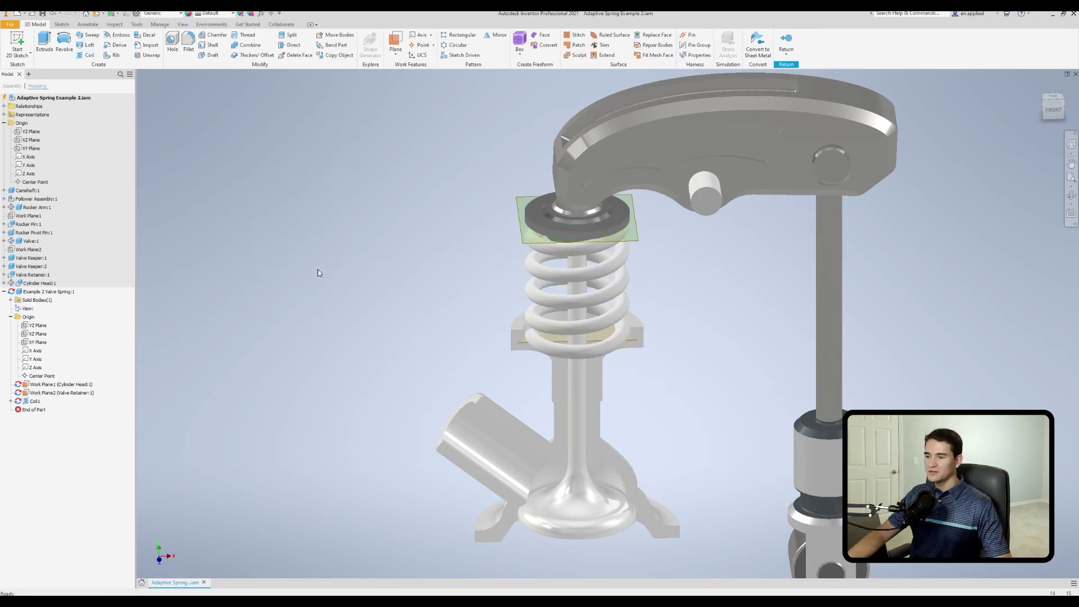
# Finish editing the valve spring part and return to the assembly in an isometric view.
pyautogui.keyDown('shift'); pyautogui.moveTo(315, 272); pyautogui.dragTo(453, 343, button='middle'); pyautogui.keyUp('shift')
pyautogui.press('F6')
pyautogui.doubleClick(446, 364)
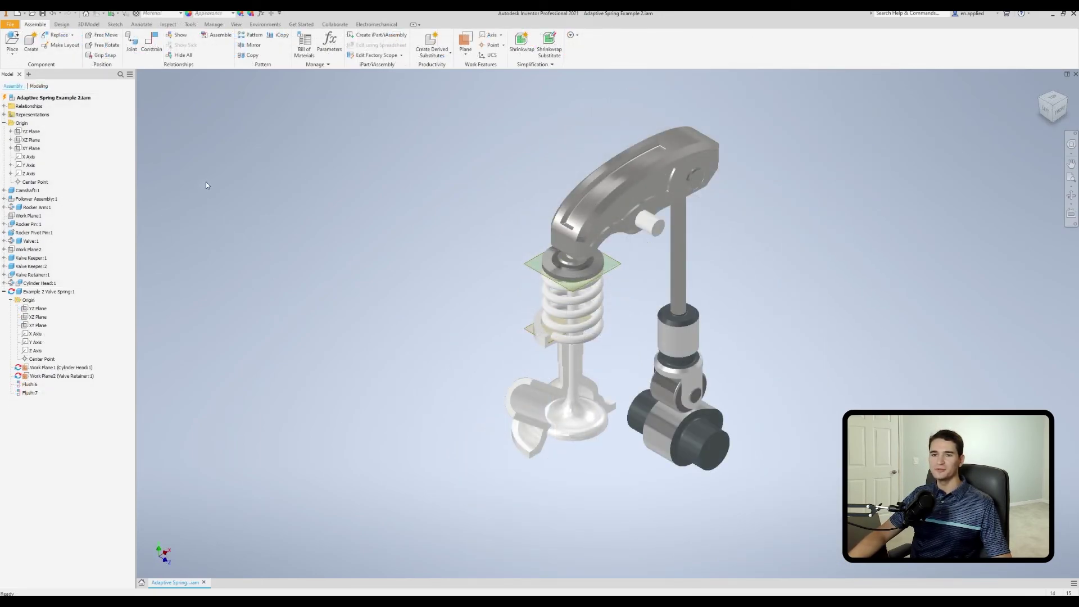
# Drive the Cam Shaft Drive Angle constraint forward to play the valve train's motion with the adaptive spring.
pyautogui.click(4, 106)
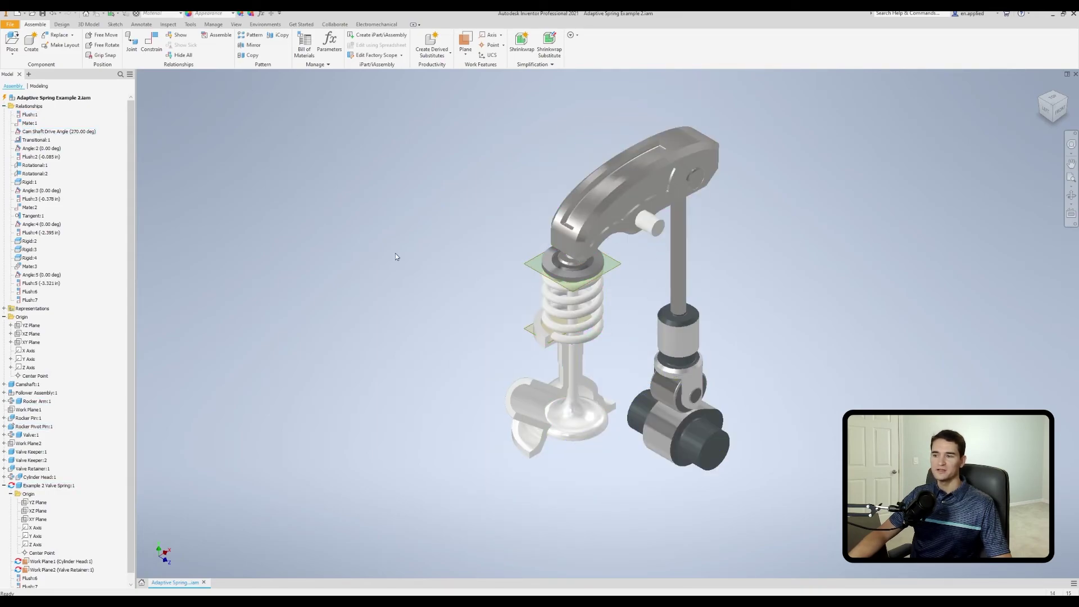
pyautogui.scroll(3, 515, 299)
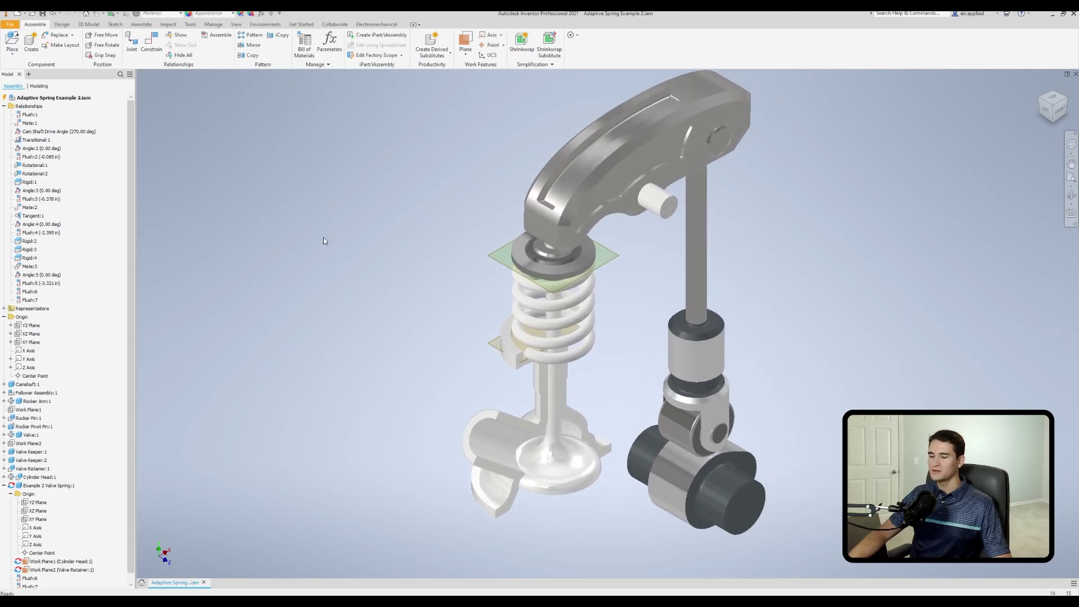
pyautogui.rightClick(72, 132)
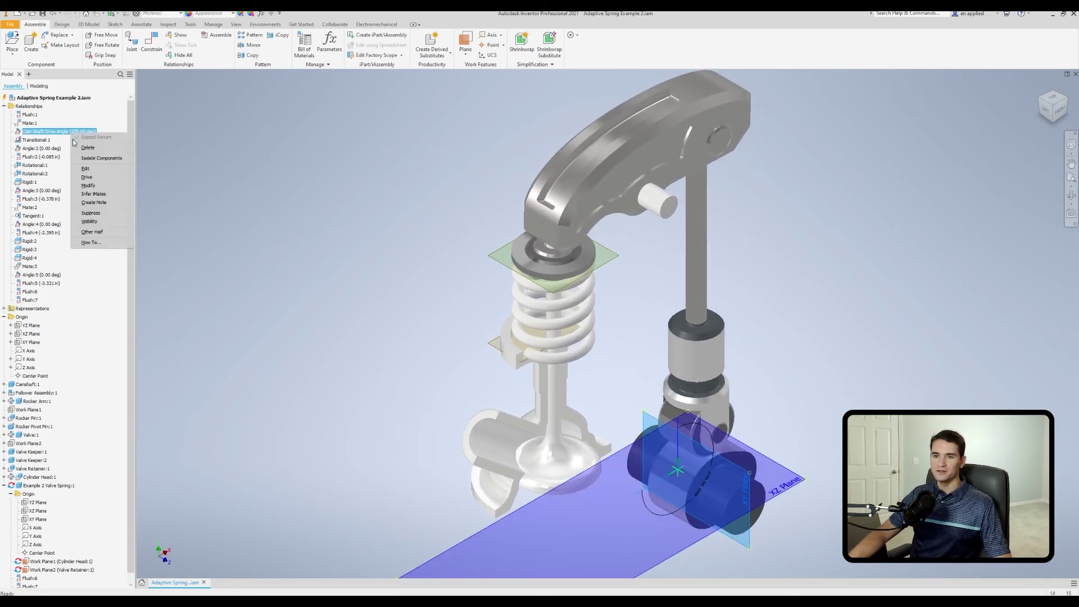
pyautogui.click(87, 177)
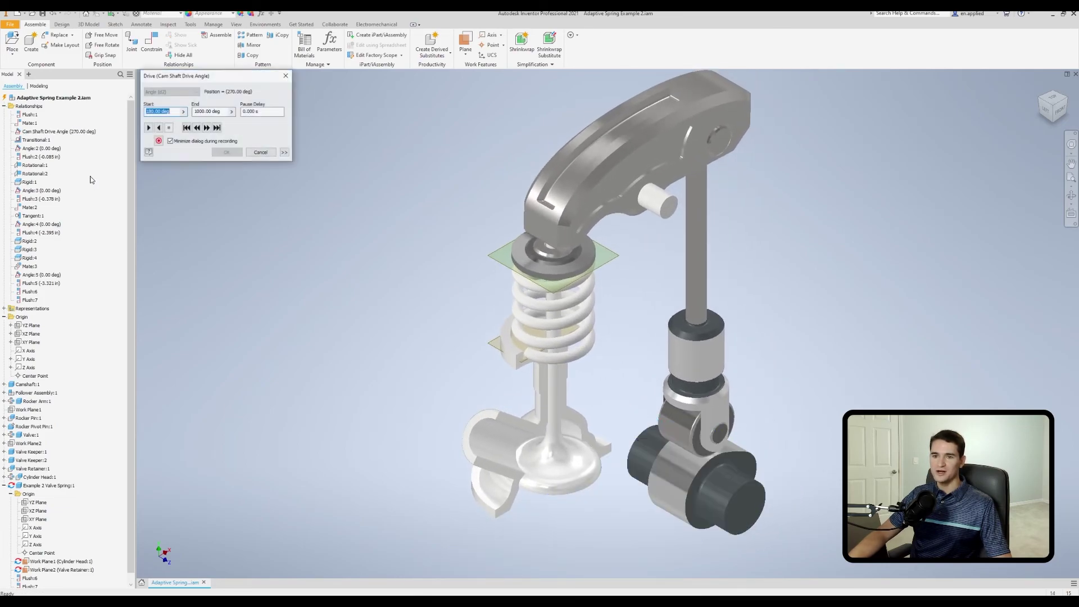
pyautogui.click(148, 128)
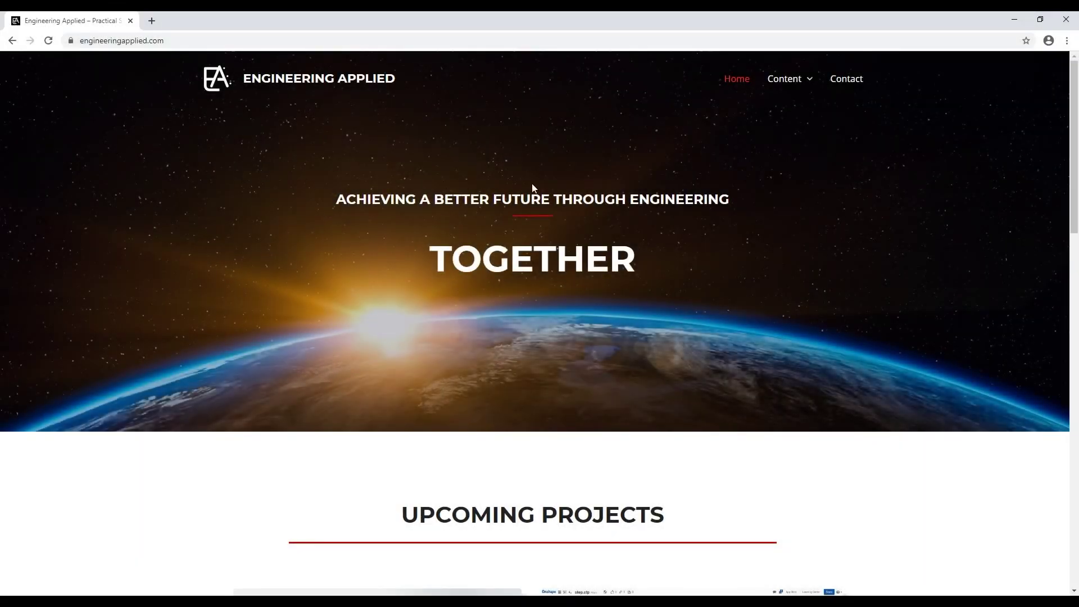
# Open the Contact page of the Engineering Applied website in the browser and activate the contact form's name field.
pyautogui.click(833, 85)
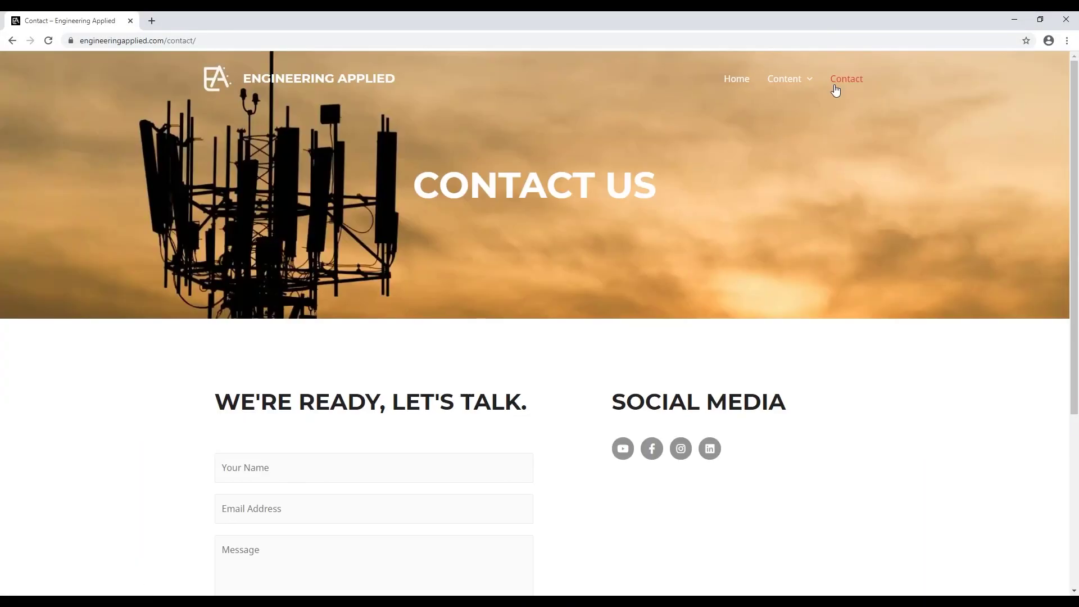
pyautogui.scroll(-2, 618, 268)
pyautogui.click(336, 374)
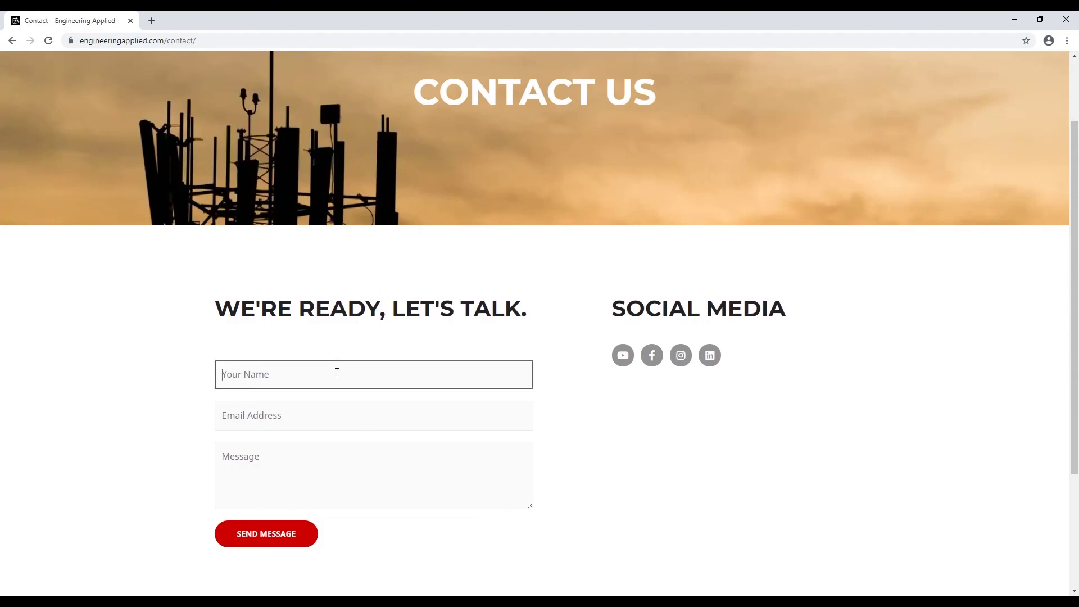